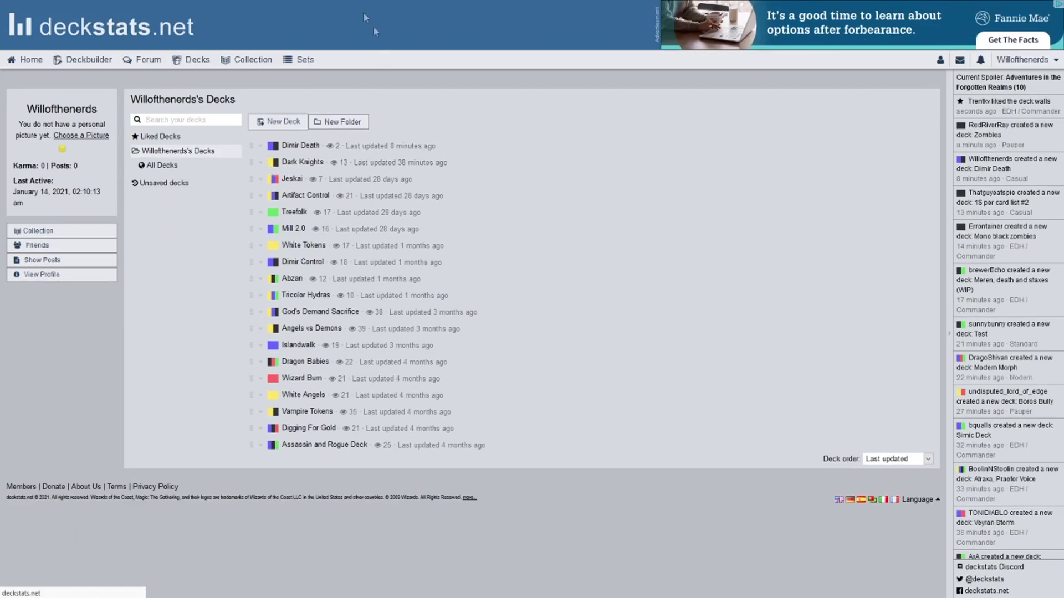
Close the current deck list tab, load deckstats.net in a new browser tab, and show it full screen.
mouse_move(313, 7)
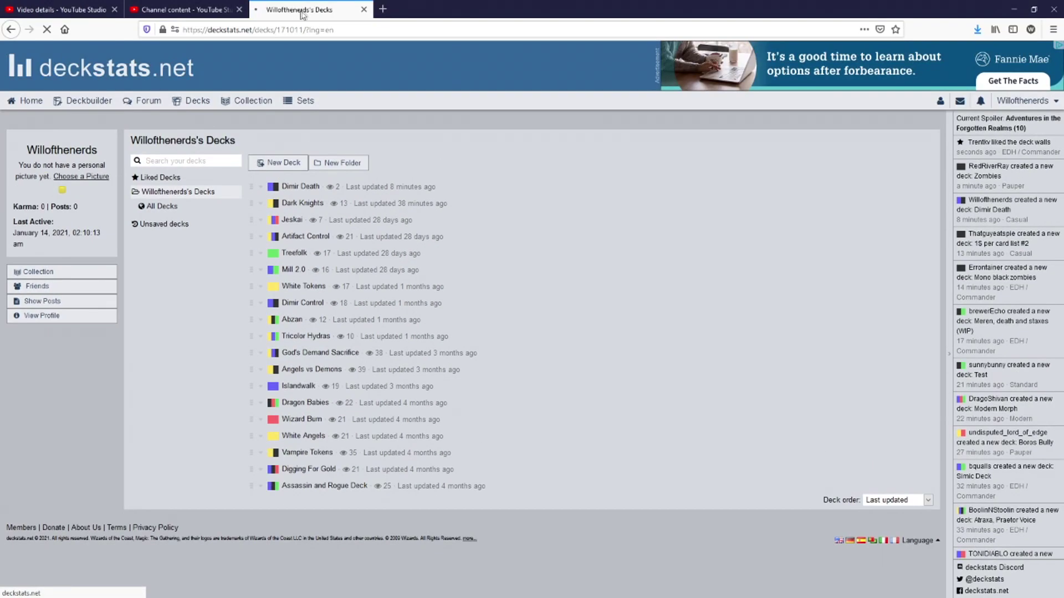
click(49, 31)
click(364, 10)
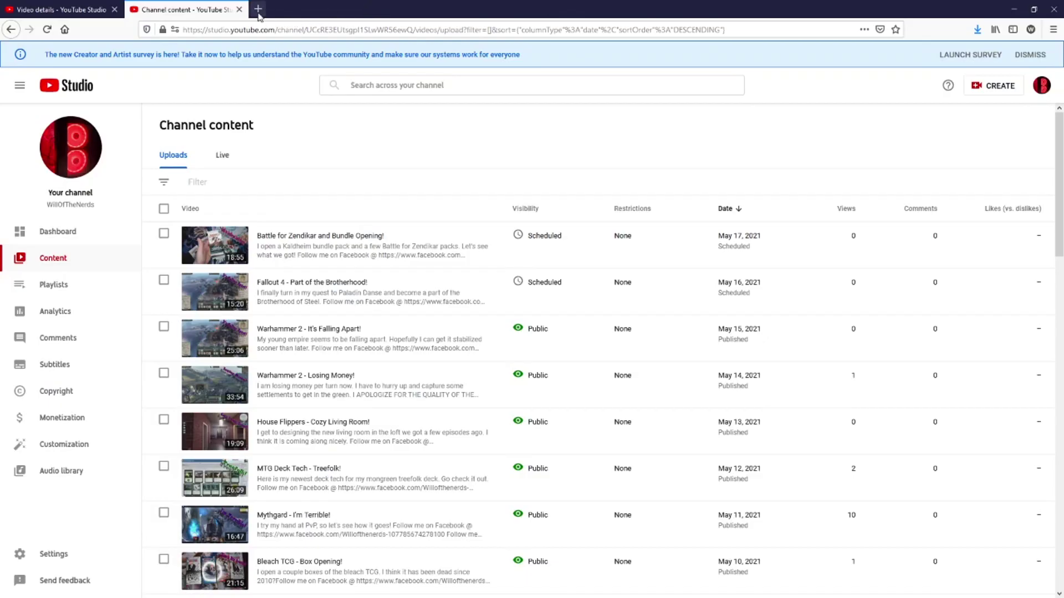
click(258, 9)
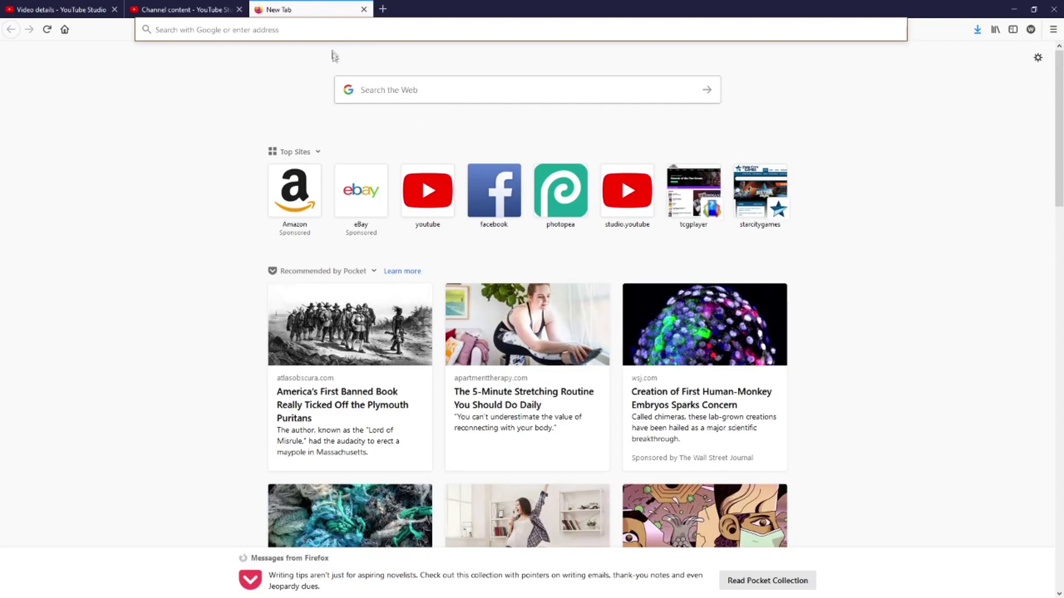
click(324, 29)
text(deckstats.net/)
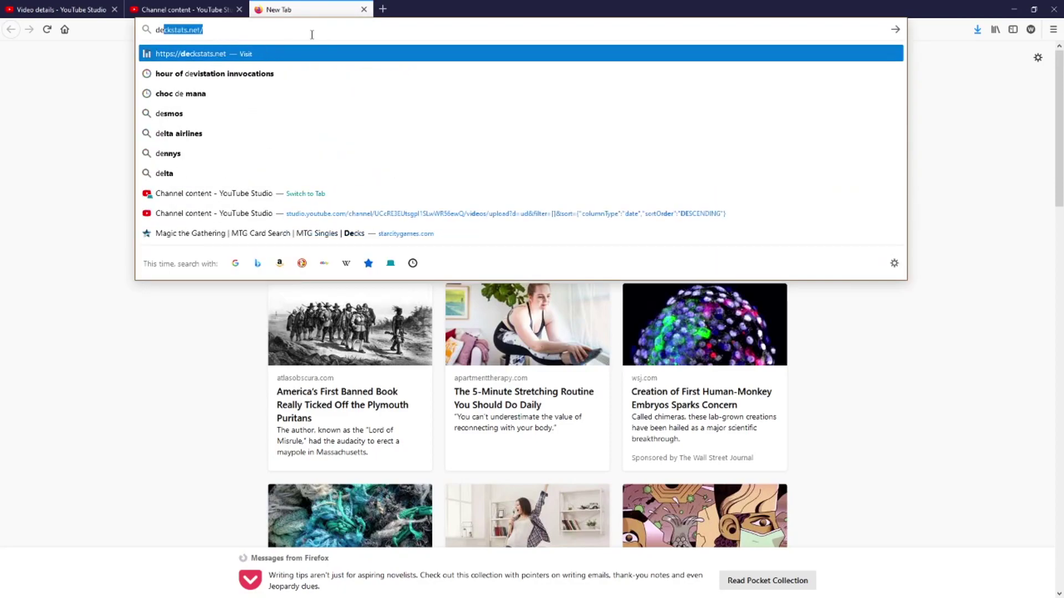
key(Return)
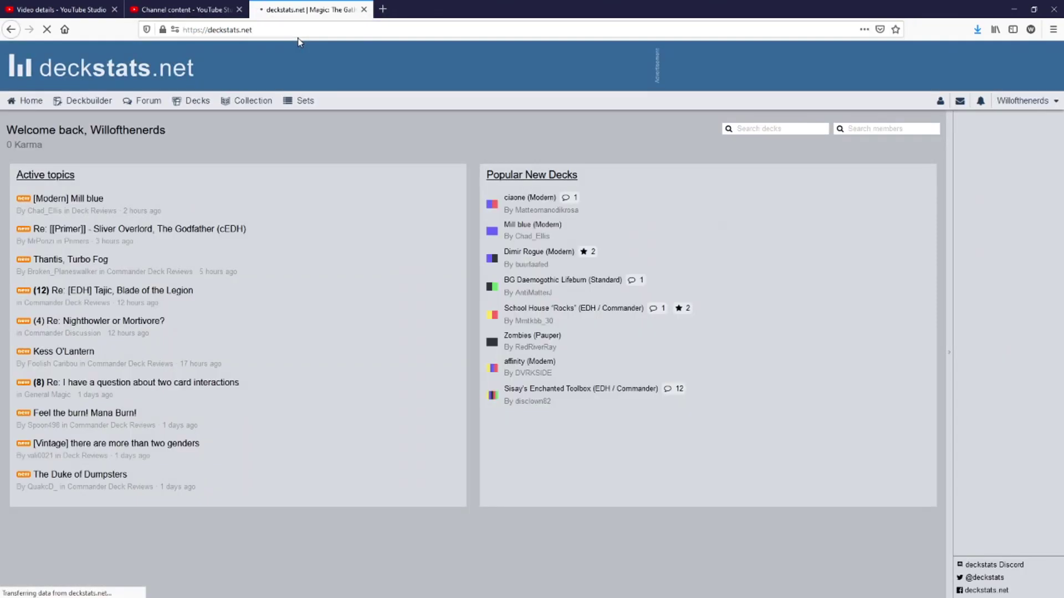
key(F11)
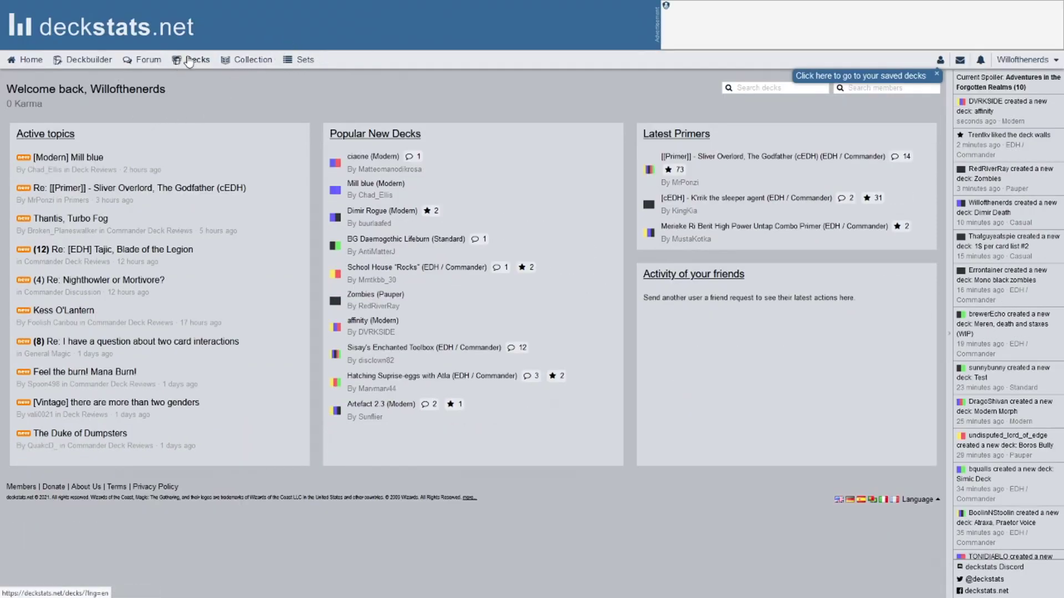
From your own deck list, create a new deck named Insects with the Casual format.
click(194, 60)
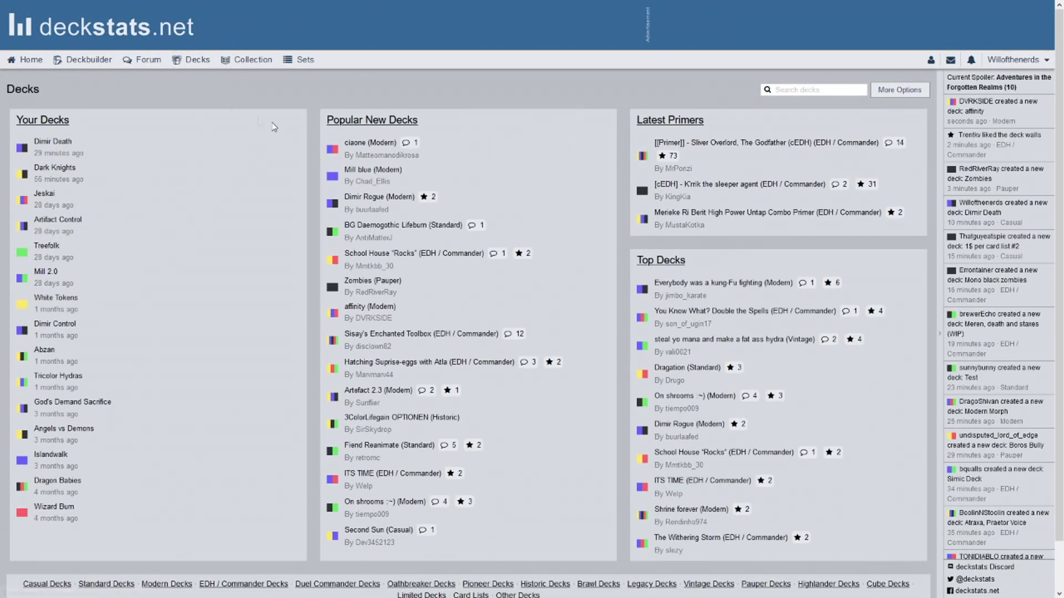
click(53, 120)
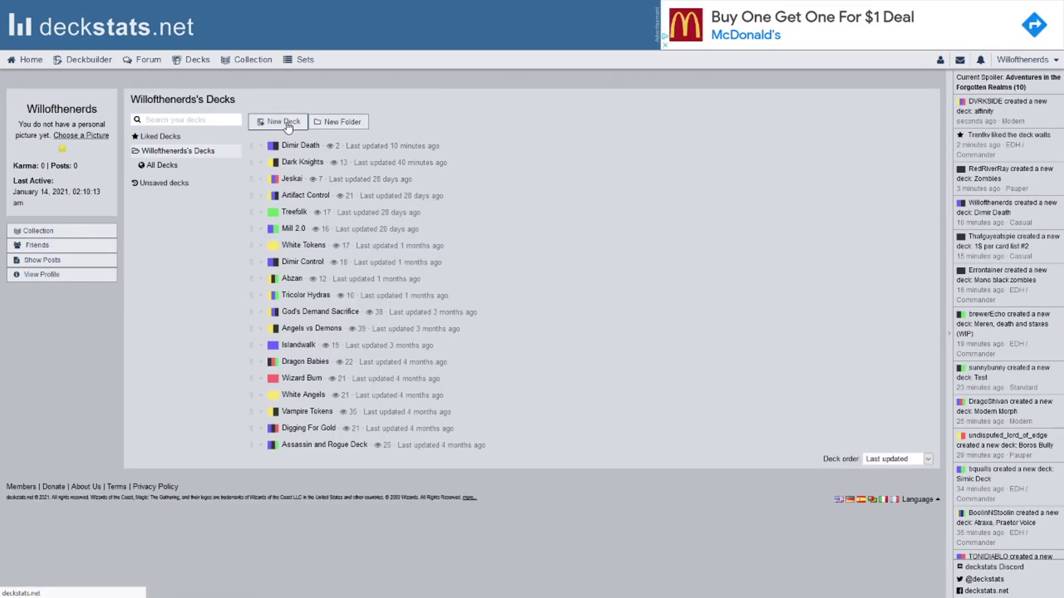
click(279, 117)
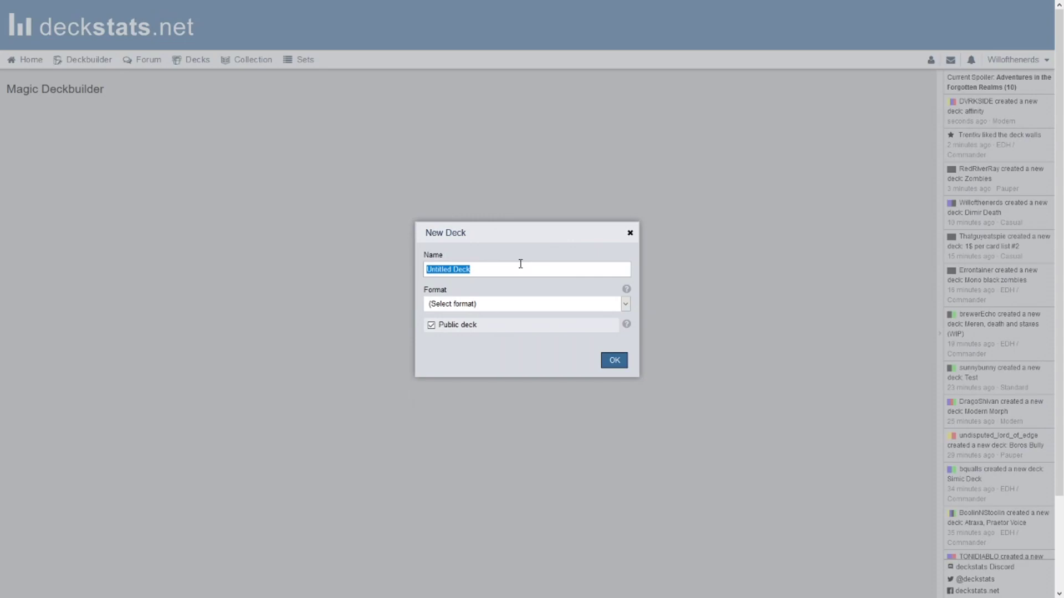
text(Insects)
click(507, 304)
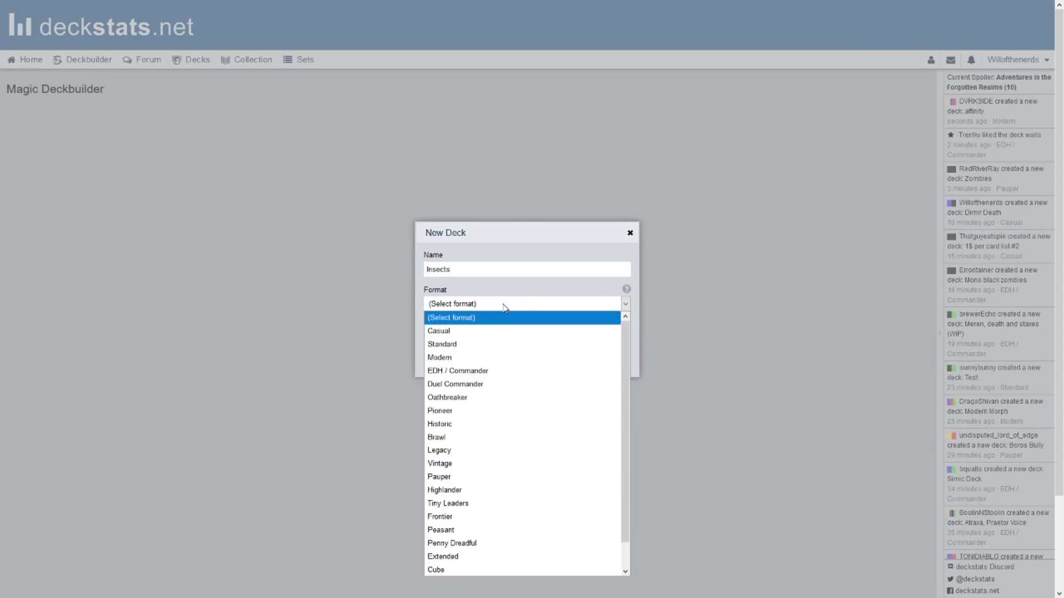
click(487, 331)
click(613, 362)
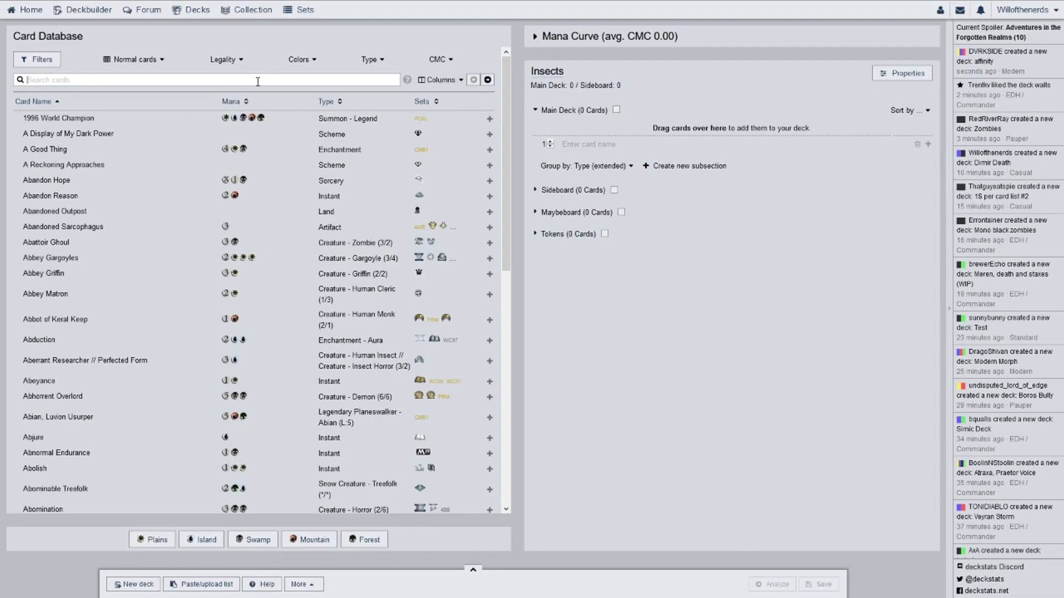
Add 12 Forest cards to the main deck.
click(363, 540)
click(433, 287)
text(2)
key(Return)
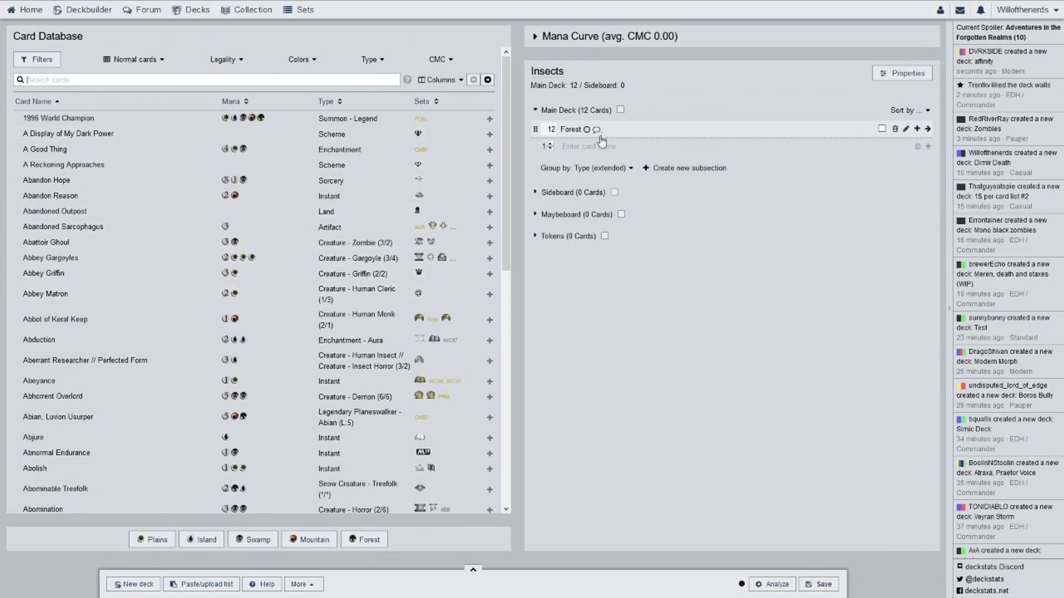
Set the Forest cards' printing to Battle for Zendikar #270 (L).
click(587, 130)
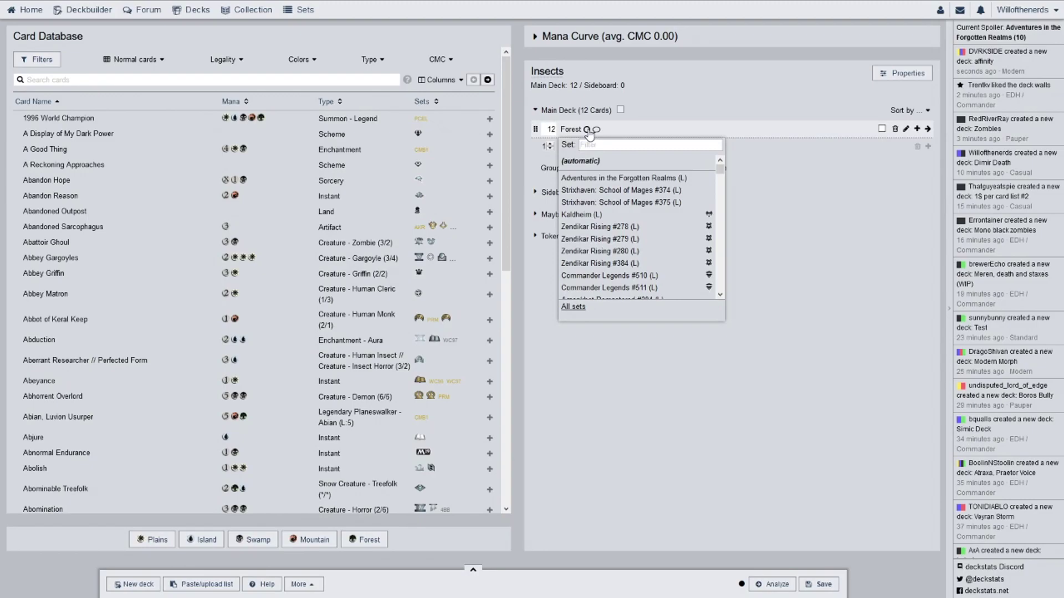
scroll(634, 269, down, 3)
scroll(637, 273, down, 10)
scroll(637, 273, down, 8)
scroll(639, 273, down, 8)
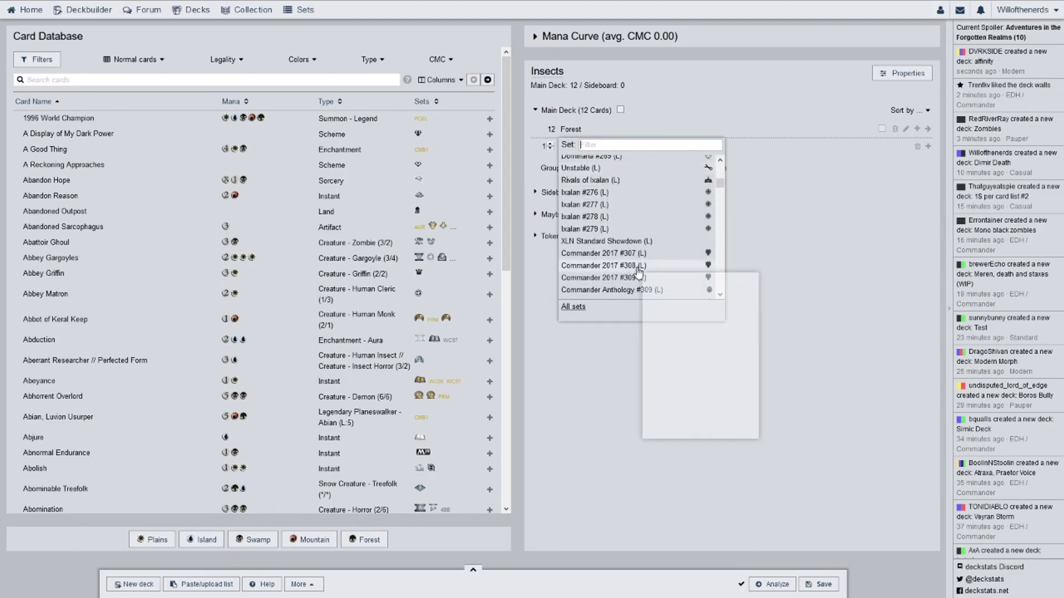
scroll(639, 272, down, 8)
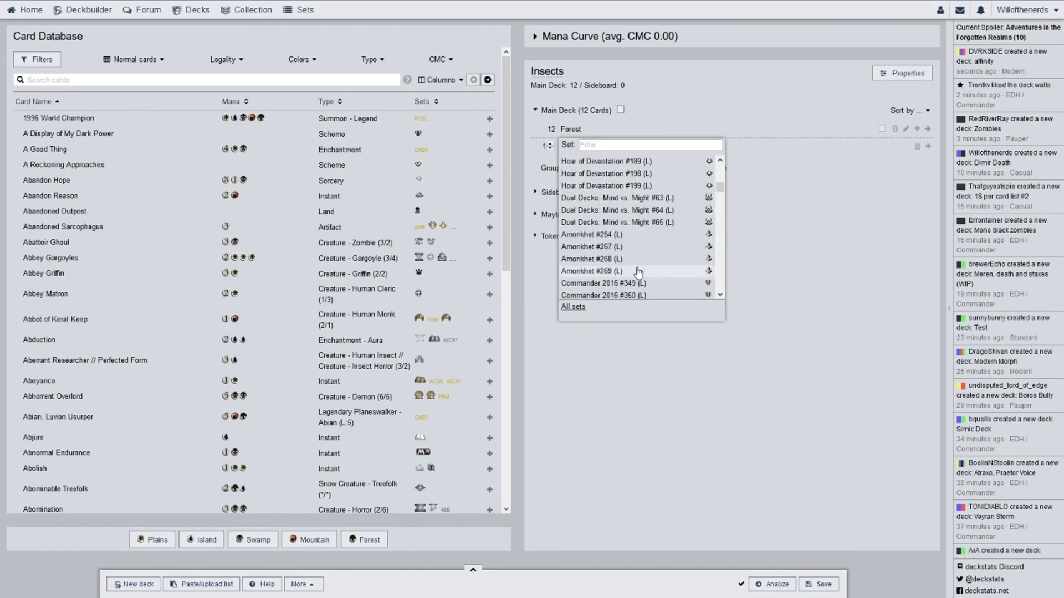
scroll(639, 272, down, 5)
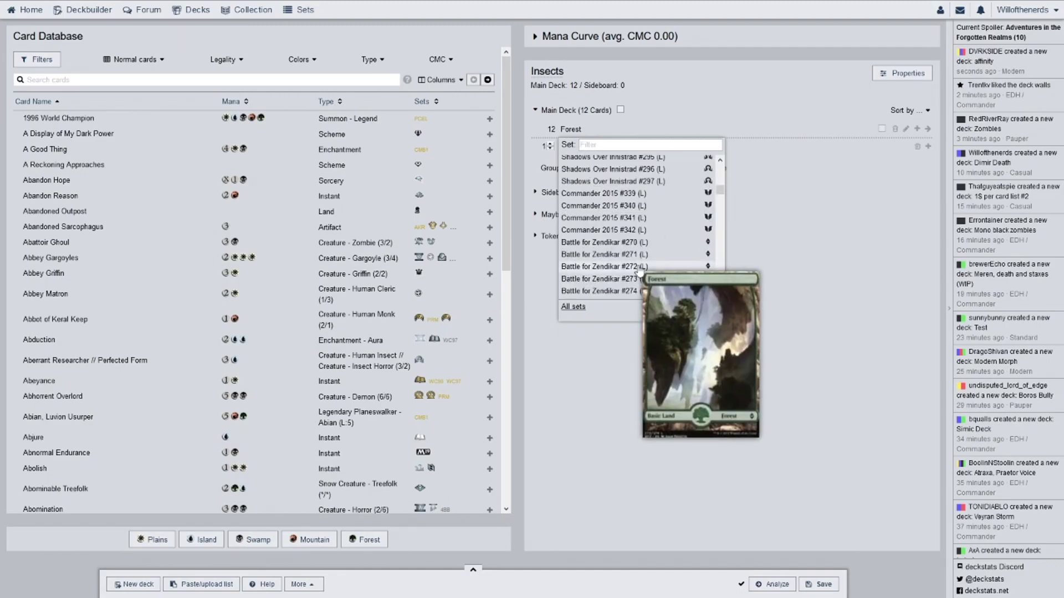
mouse_move(635, 247)
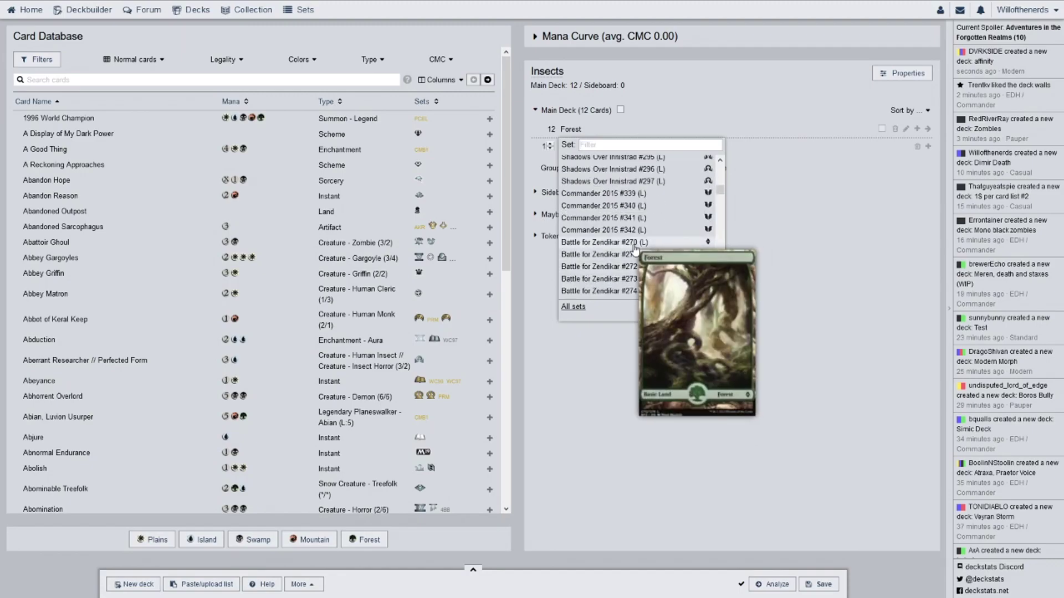
click(635, 244)
click(306, 82)
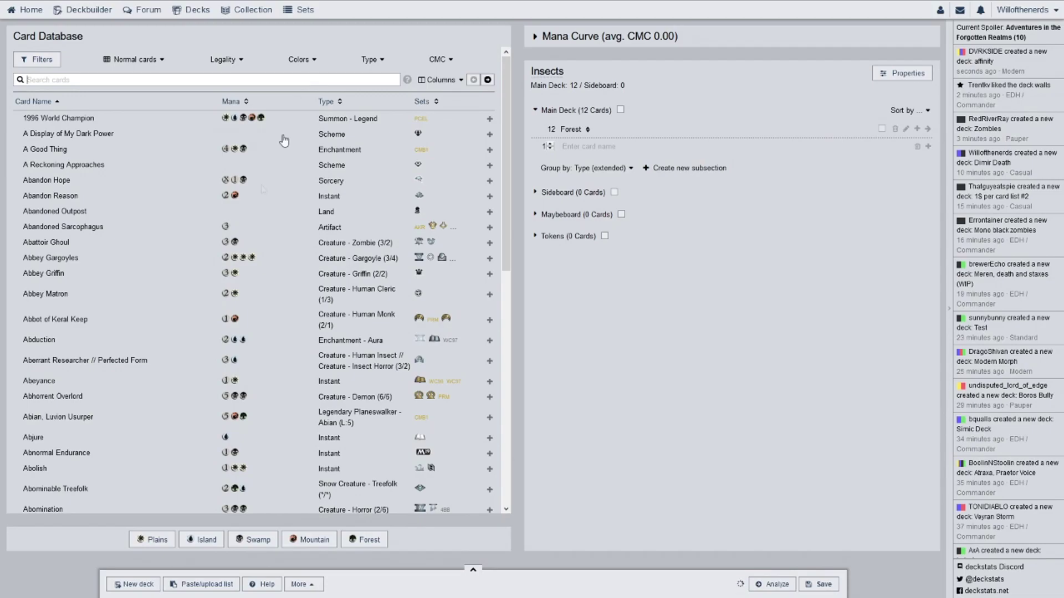
Add 2 Mountain and 2 Swamp cards to the main deck.
click(306, 540)
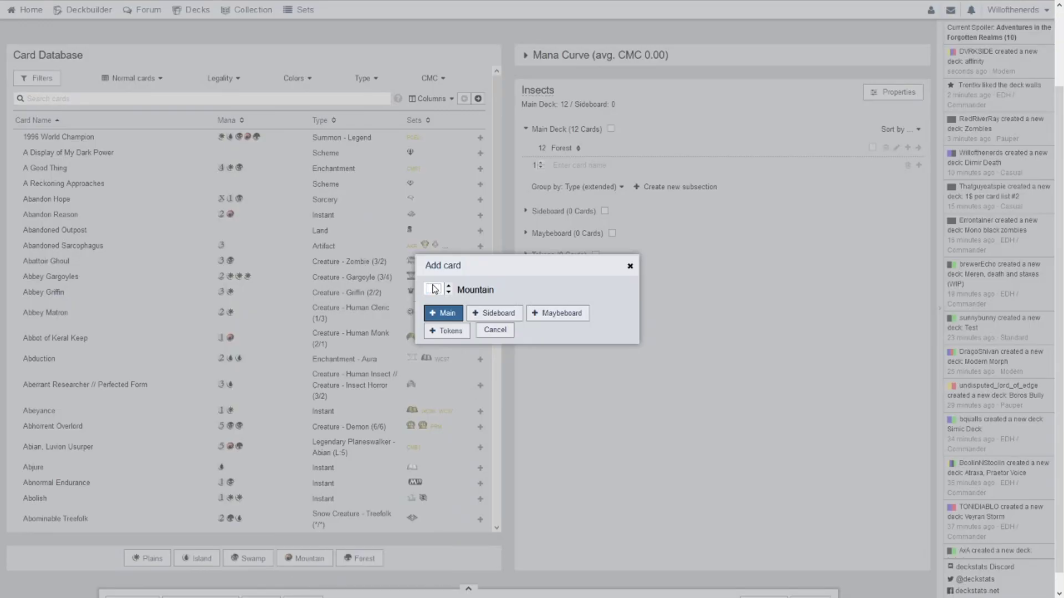
text(2)
key(Return)
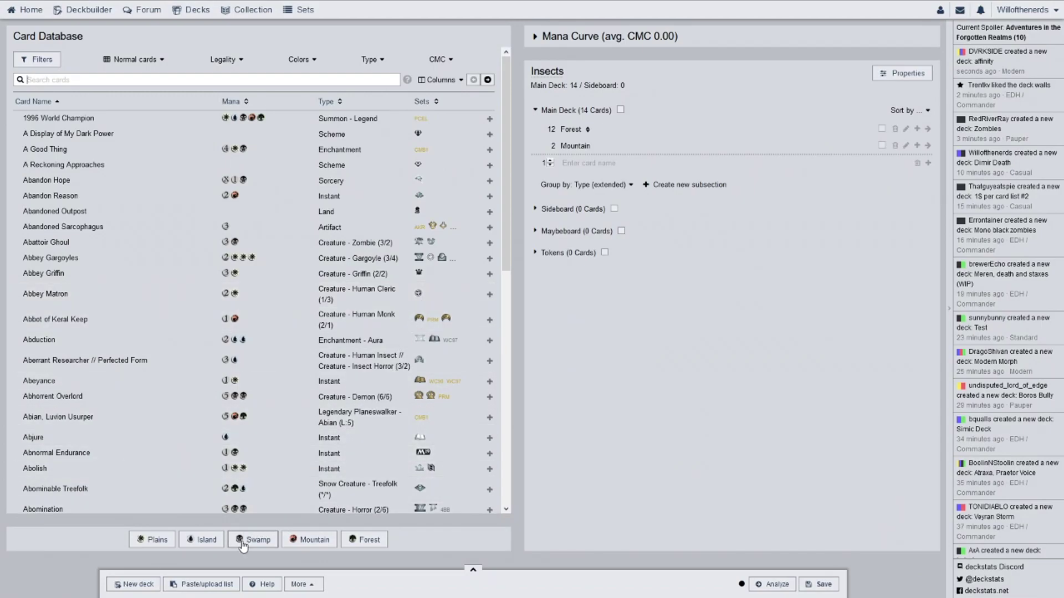
click(250, 559)
key(BackSpace)
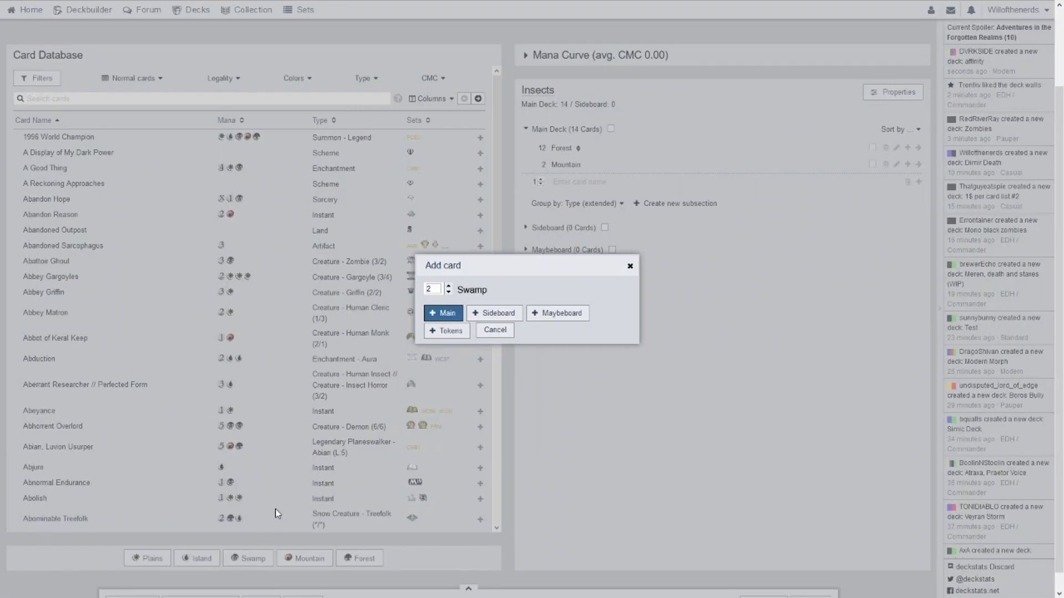
key(Return)
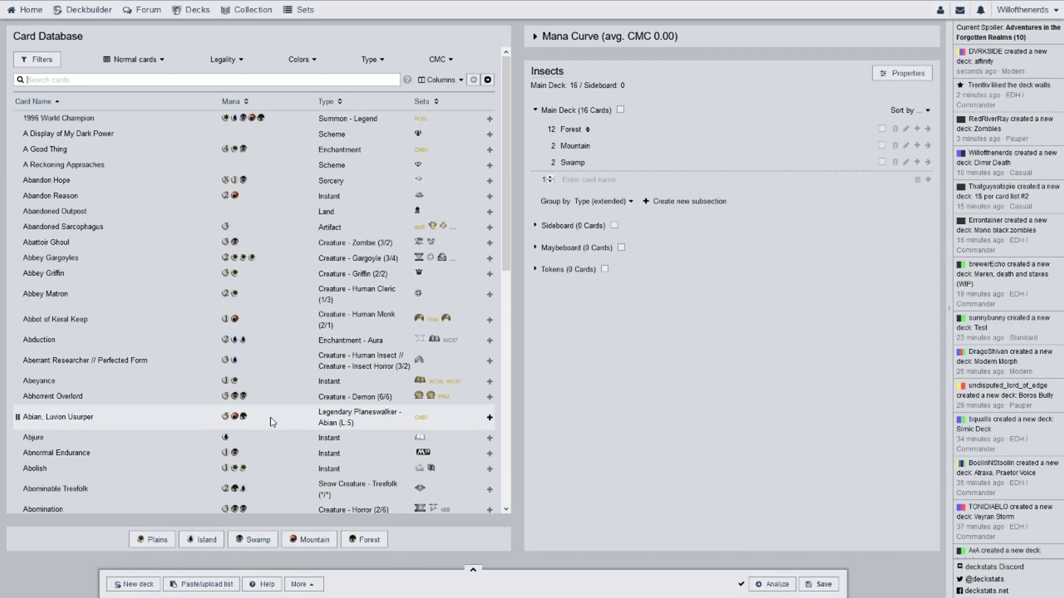
Search the card database for "golgari g" and add Golgari Guildgate to the main deck.
text(golg)
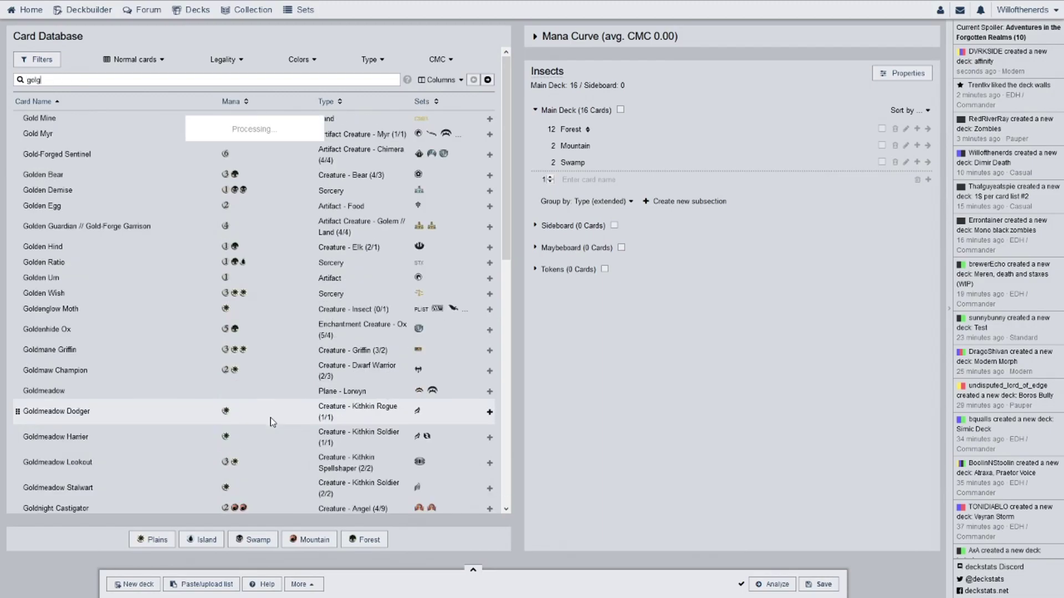
text(ari g)
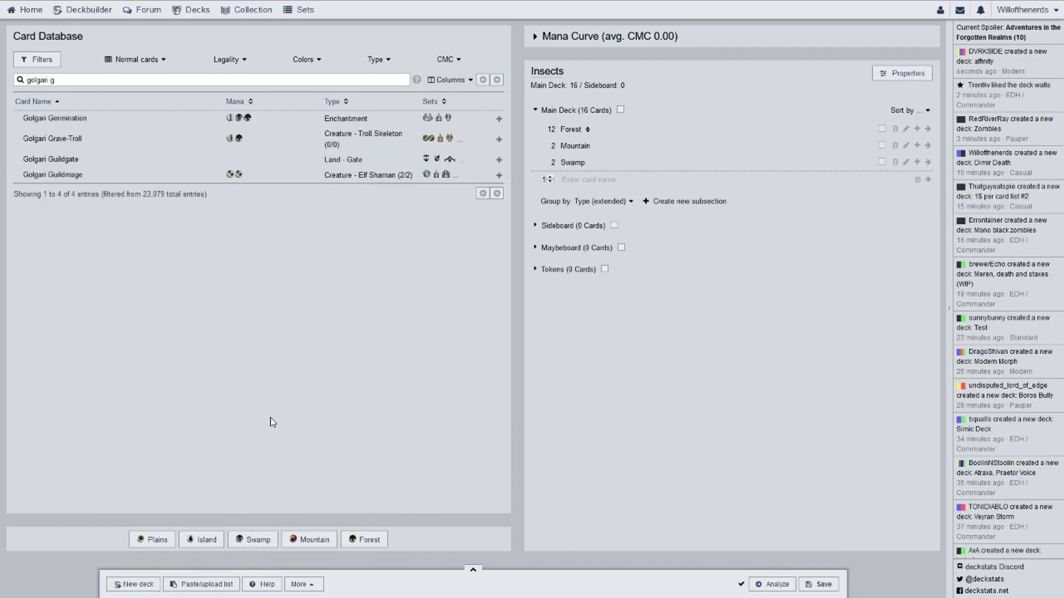
drag(89, 159, 642, 152)
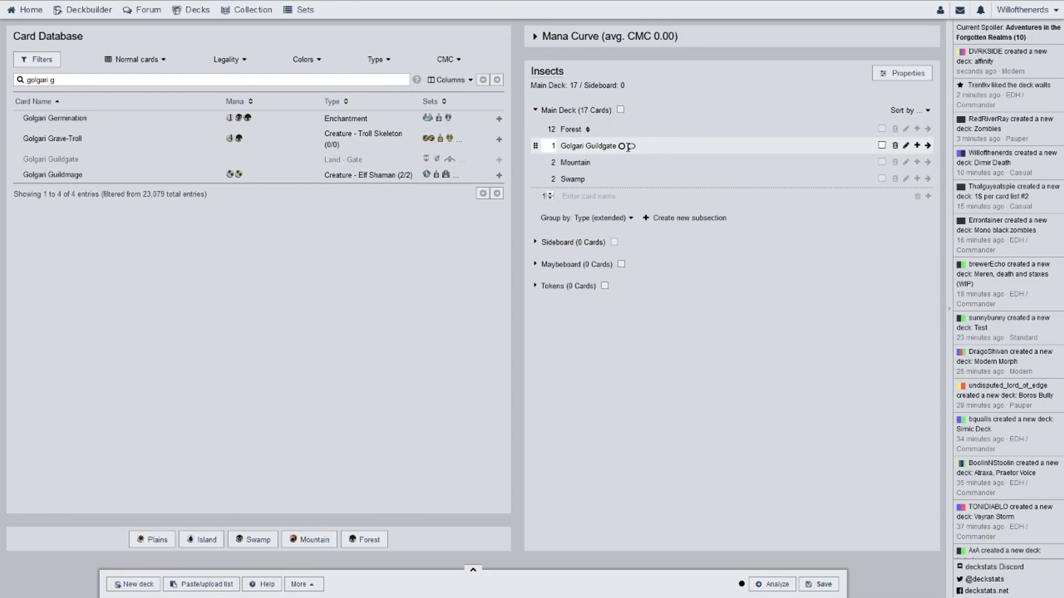
Choose a specific set printing for Golgari Guildgate and set its quantity to 4.
click(622, 146)
scroll(638, 239, down, 1)
click(637, 304)
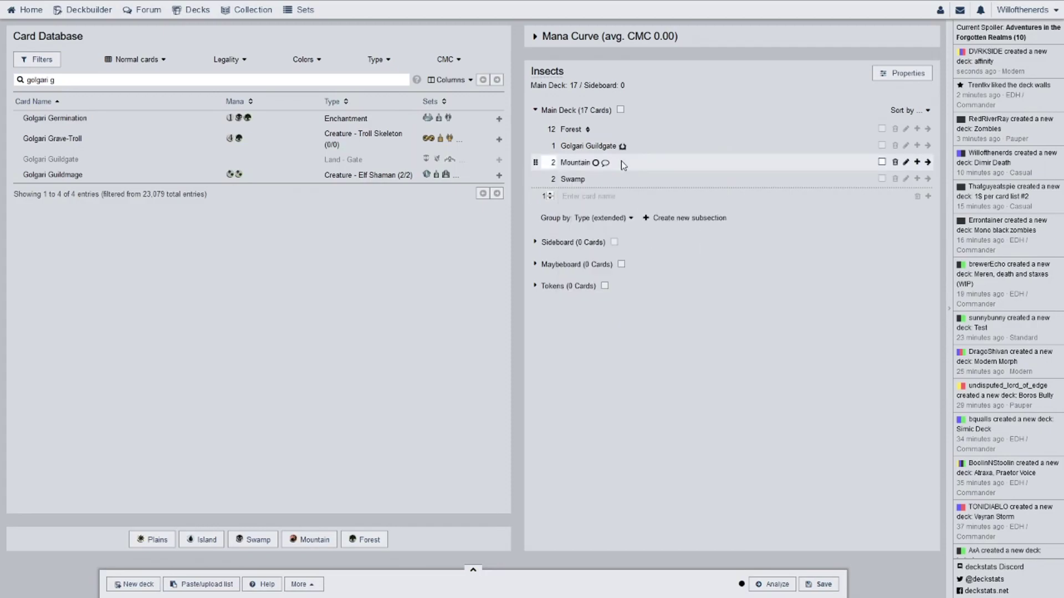
click(550, 143)
click(551, 142)
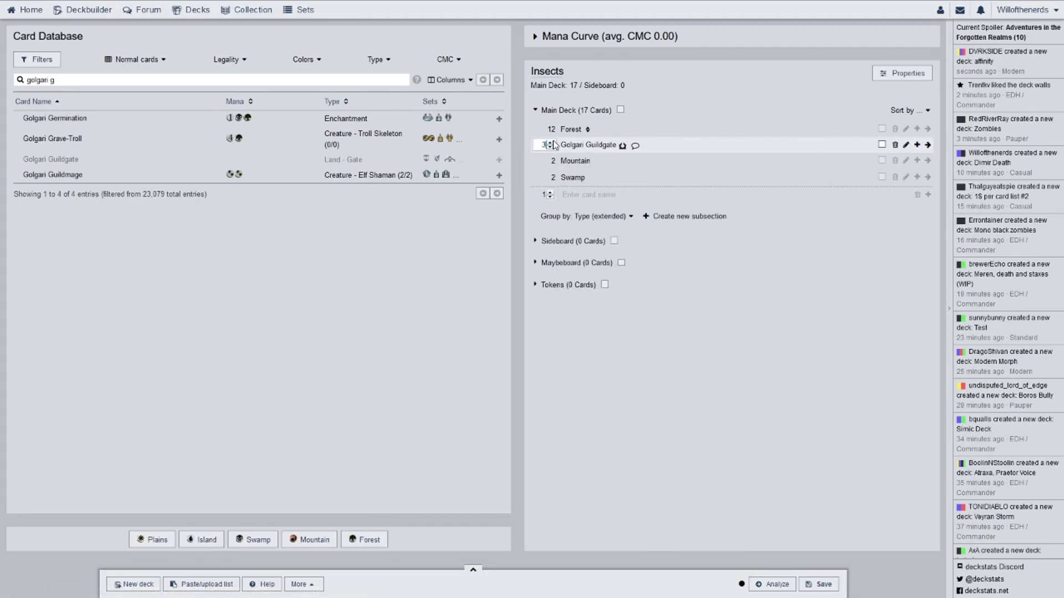
click(550, 143)
Search the card database for "gruul gu" and add Gruul Guildgate to the main deck.
click(247, 81)
key(ctrl+a)
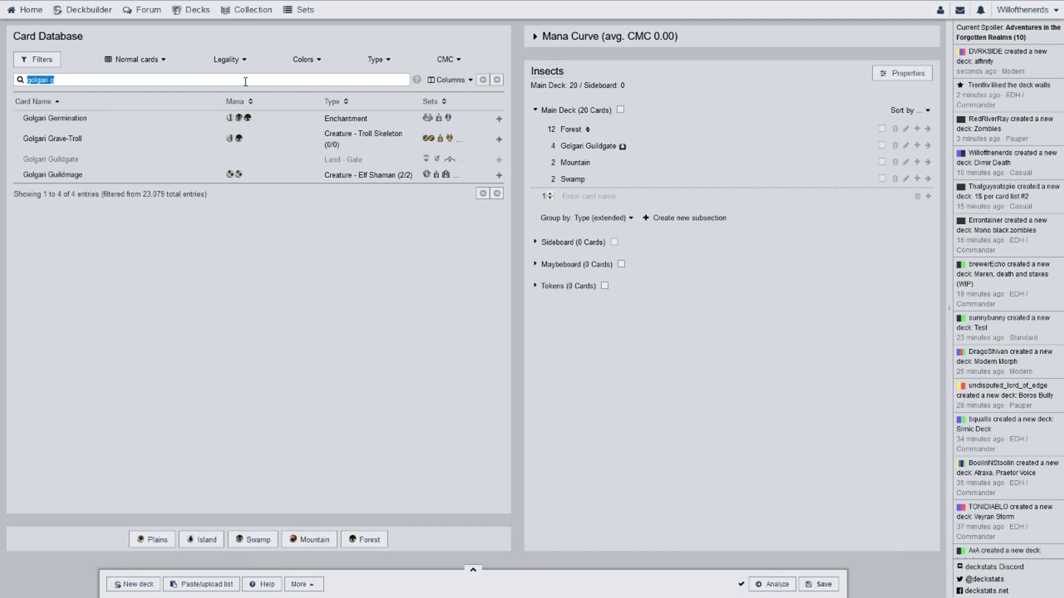
text(gru)
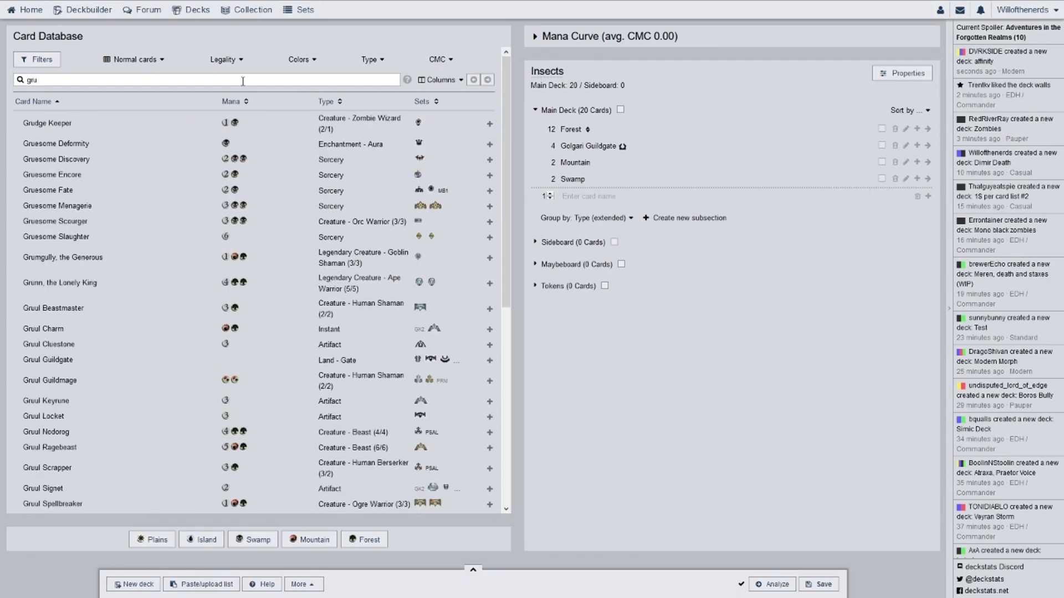
text(ul)
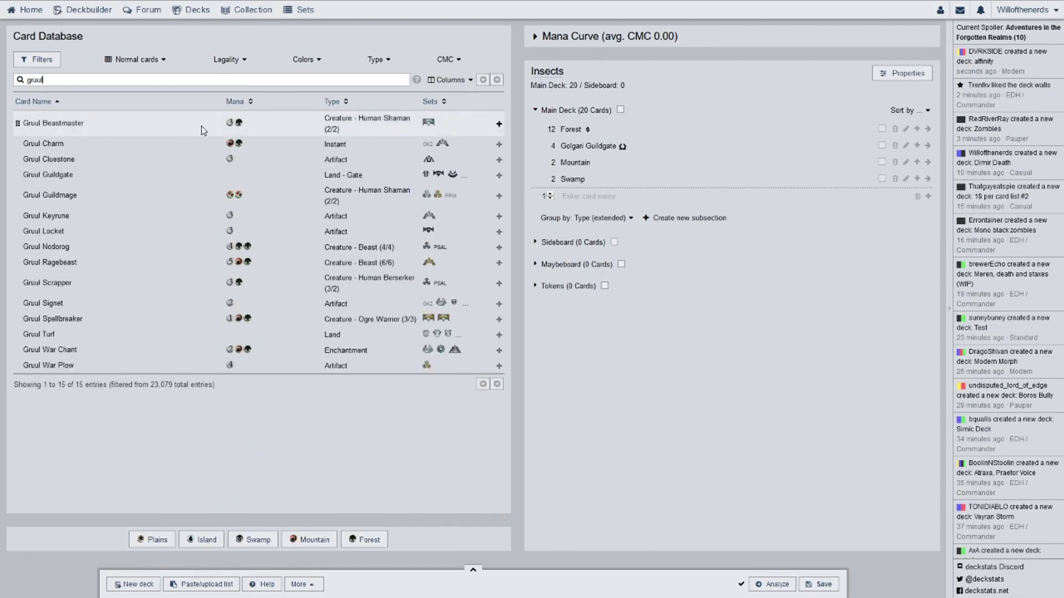
text( gu)
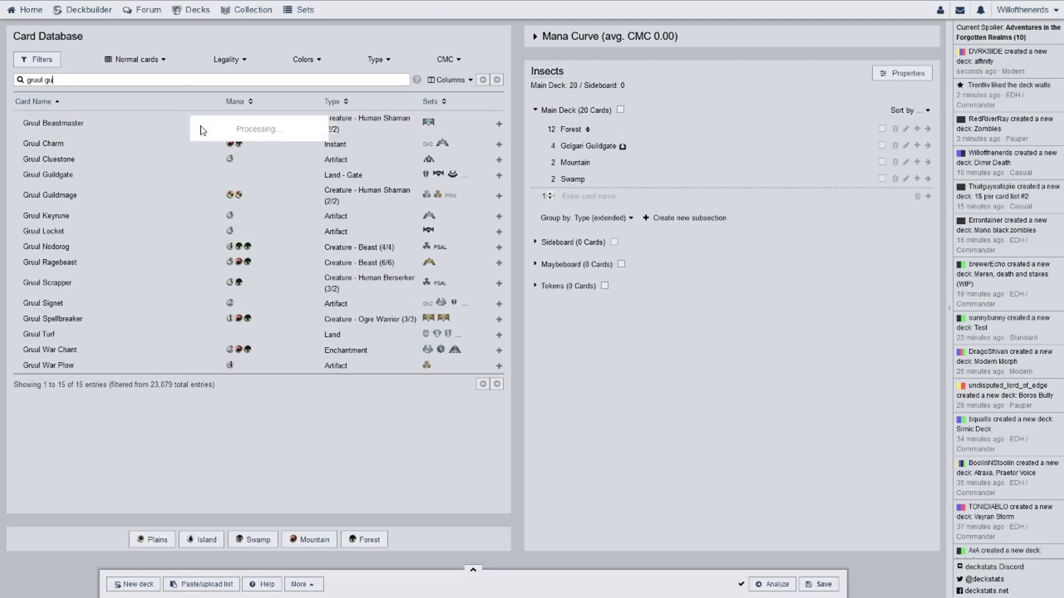
drag(152, 121, 605, 163)
Set the Gruul Guildgate quantity to 4 and its printing to Dragon's Maze (C).
click(551, 159)
click(551, 159)
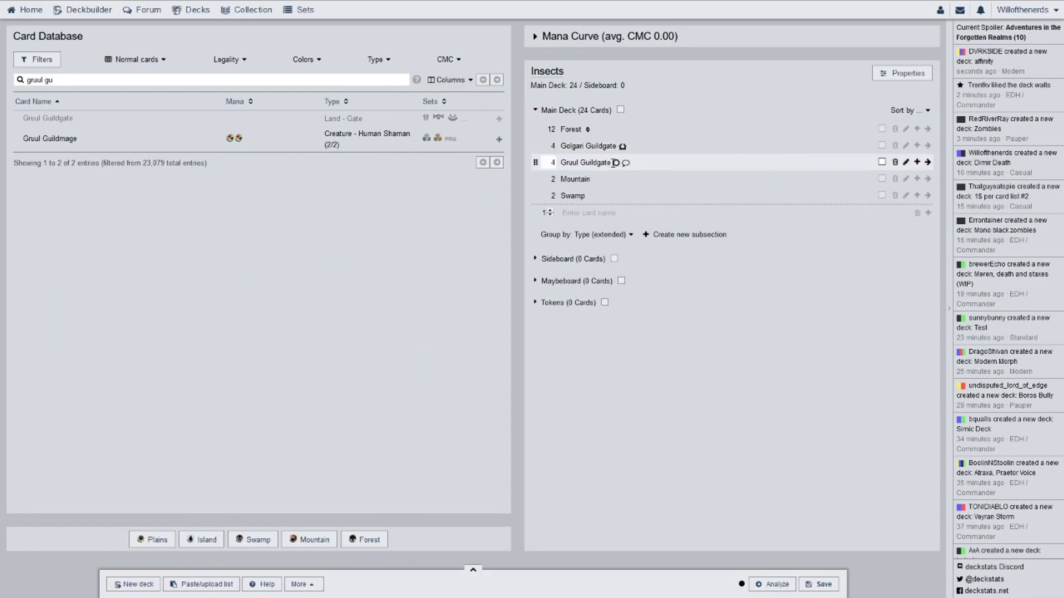
click(616, 163)
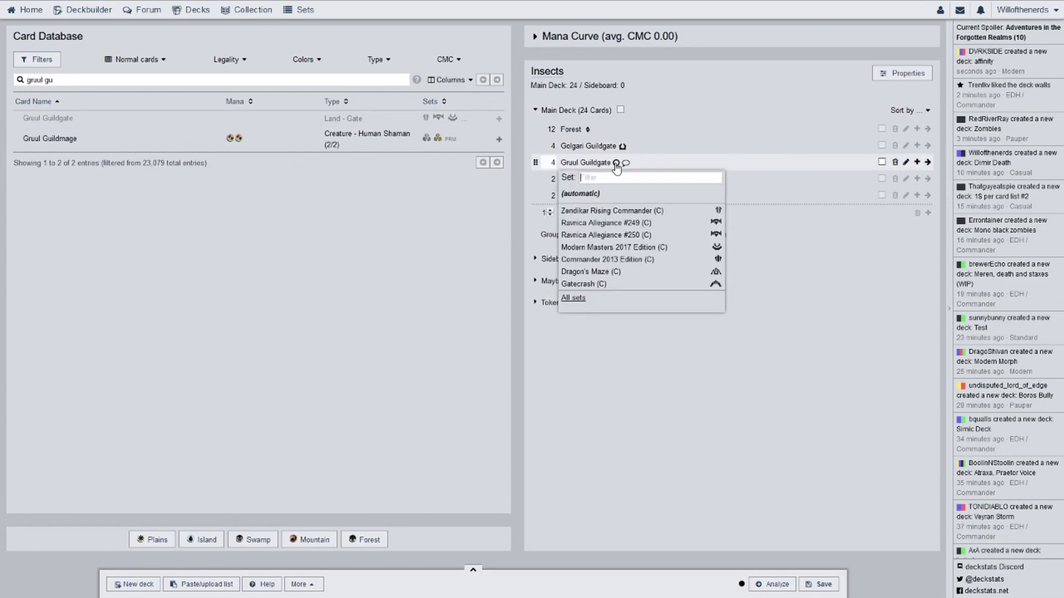
click(615, 271)
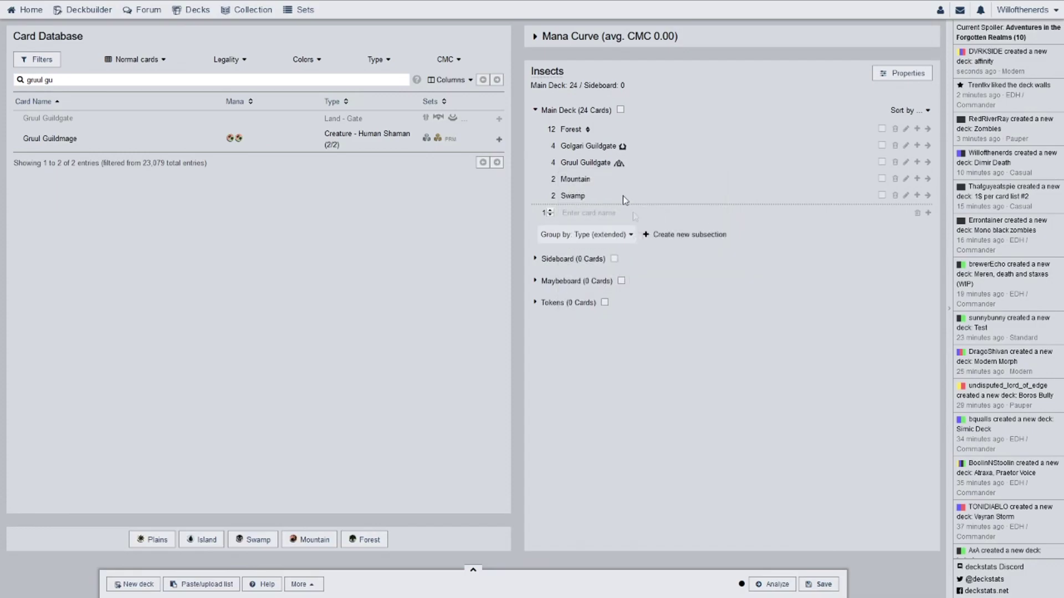
Search the card database for "hornet" and add two copies of Hornet Queen to the main deck.
triple_click(209, 82)
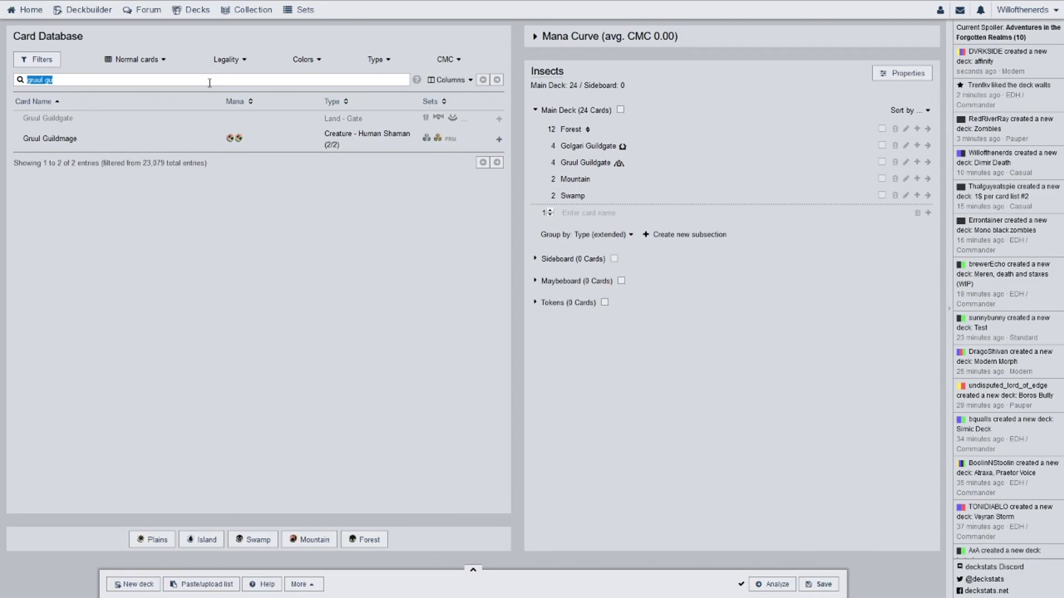
text(h)
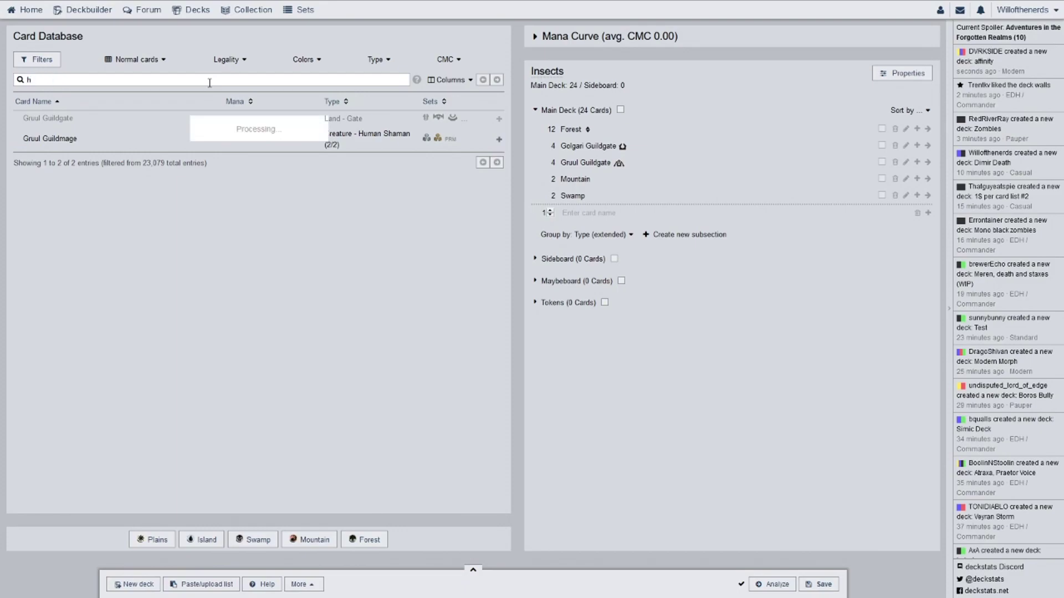
text(ornet)
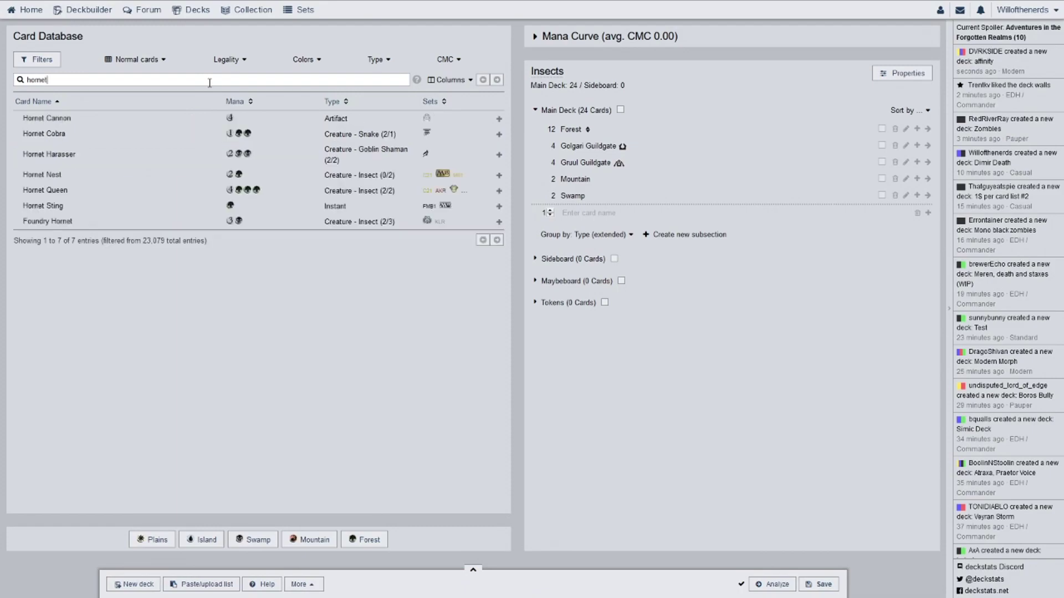
drag(86, 192, 673, 169)
drag(497, 188, 653, 172)
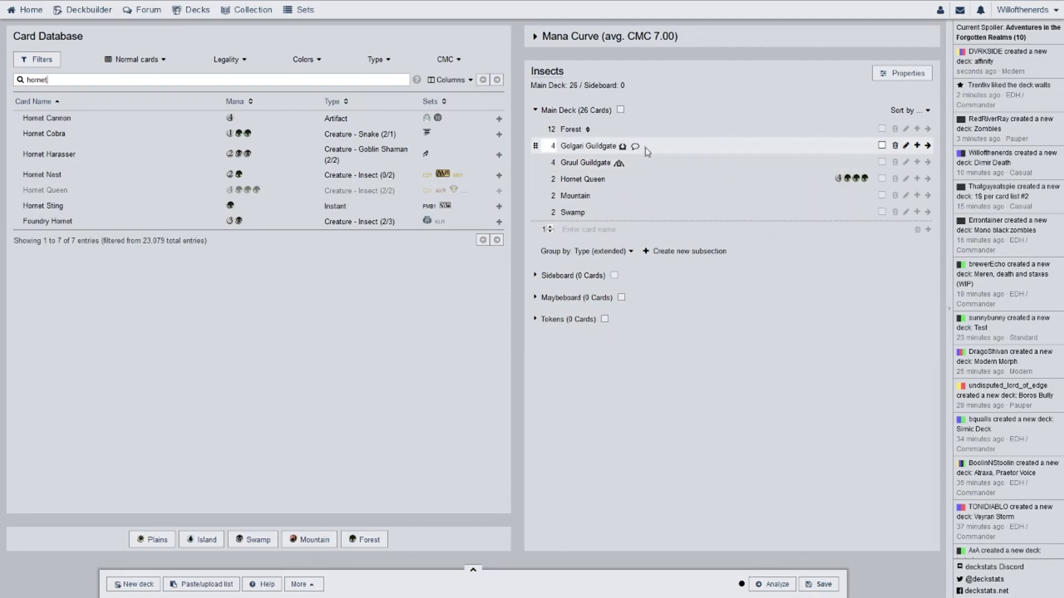
Set the Hornet Queen printing to Magic 2015 Core Set (R) and review its card details page.
click(611, 180)
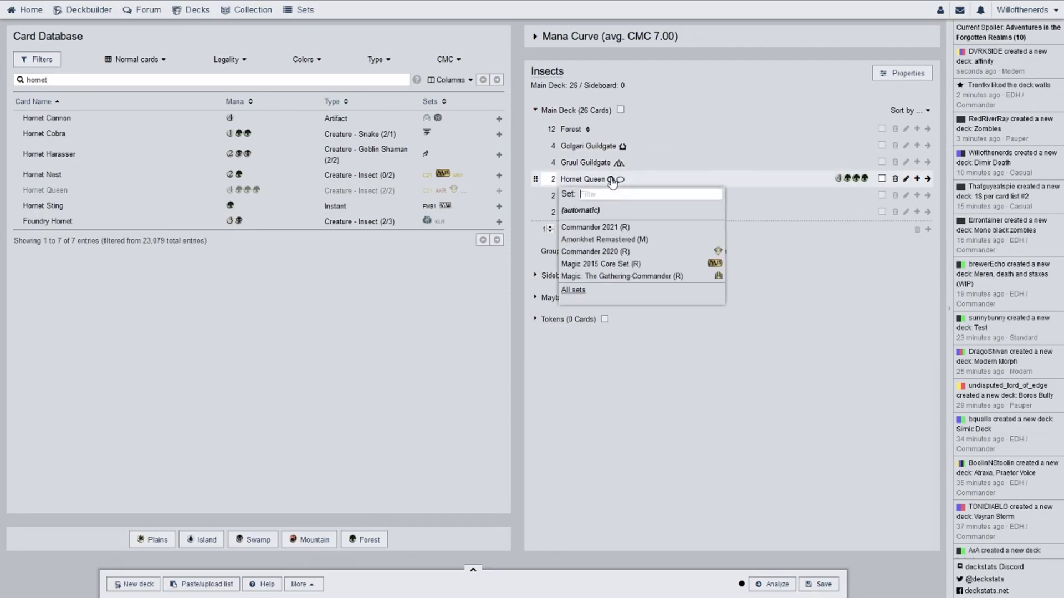
click(615, 262)
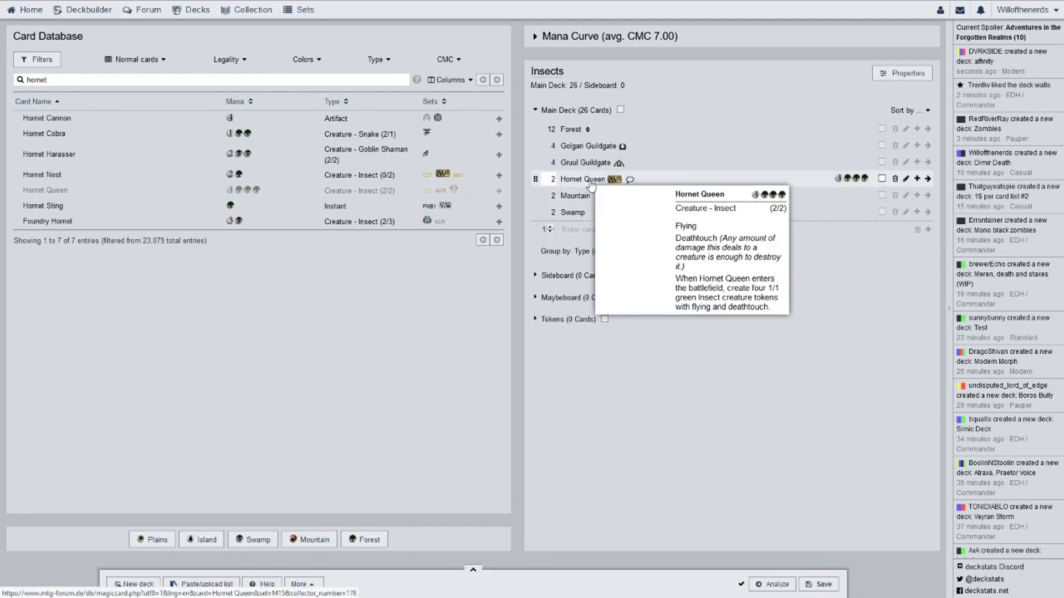
click(584, 181)
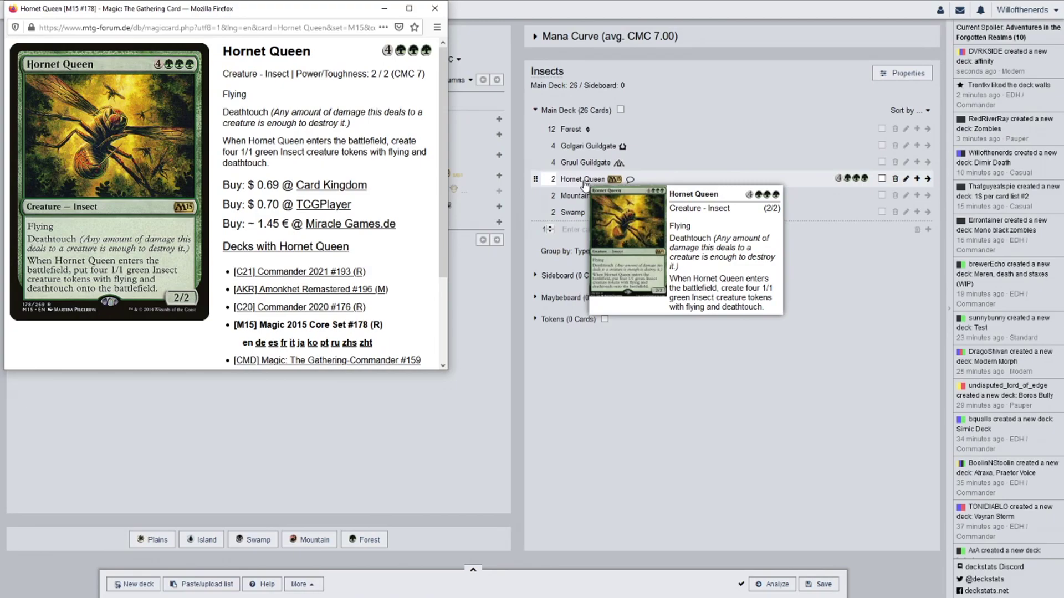
click(435, 8)
Search the card database for "bond" and add two copies of Bond Beetle to the main deck.
double_click(251, 85)
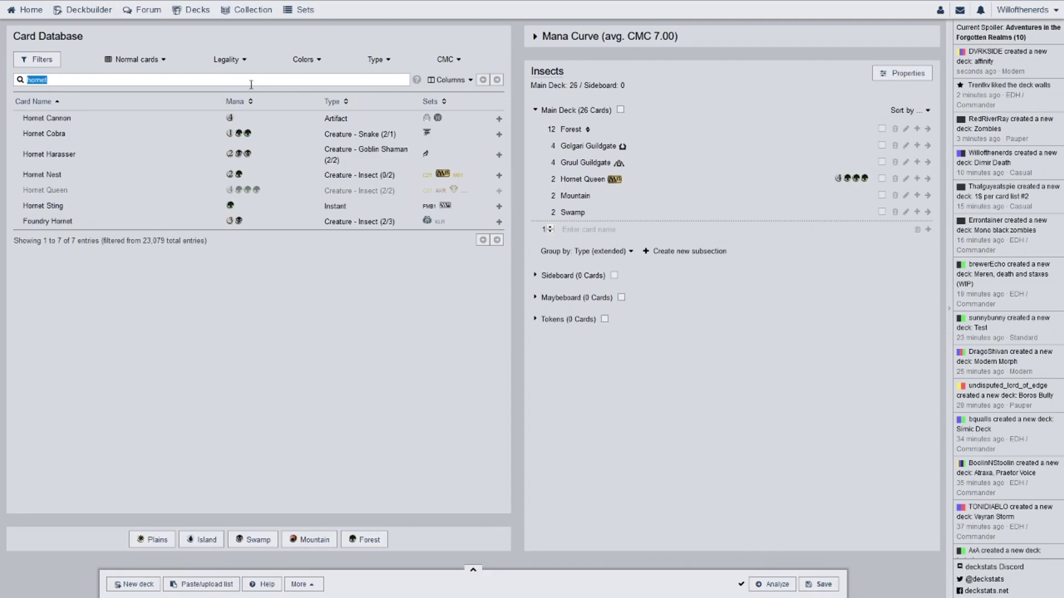
text(bond)
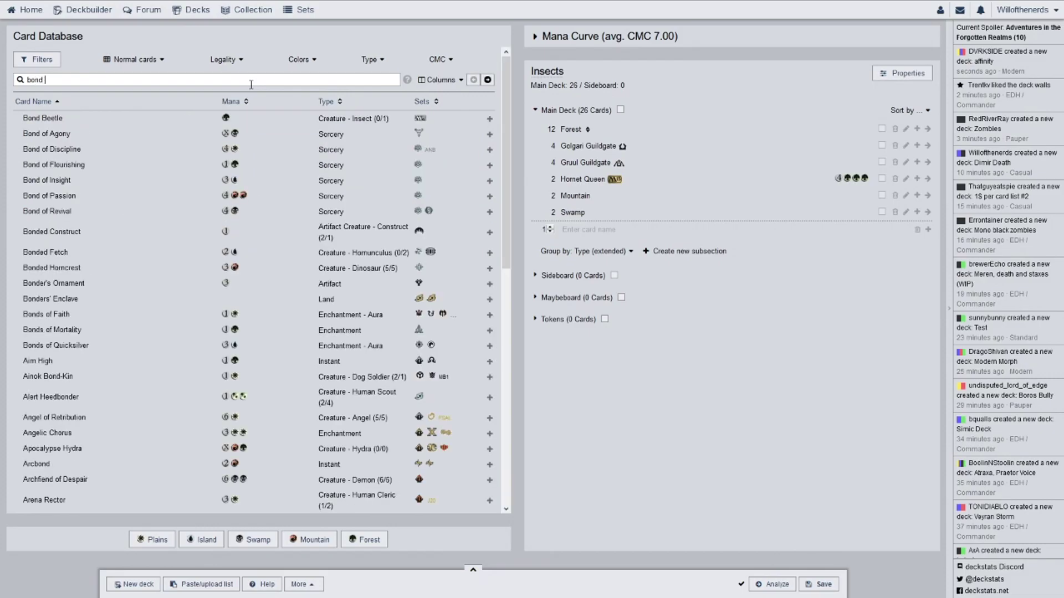
drag(190, 118, 610, 129)
drag(414, 123, 610, 132)
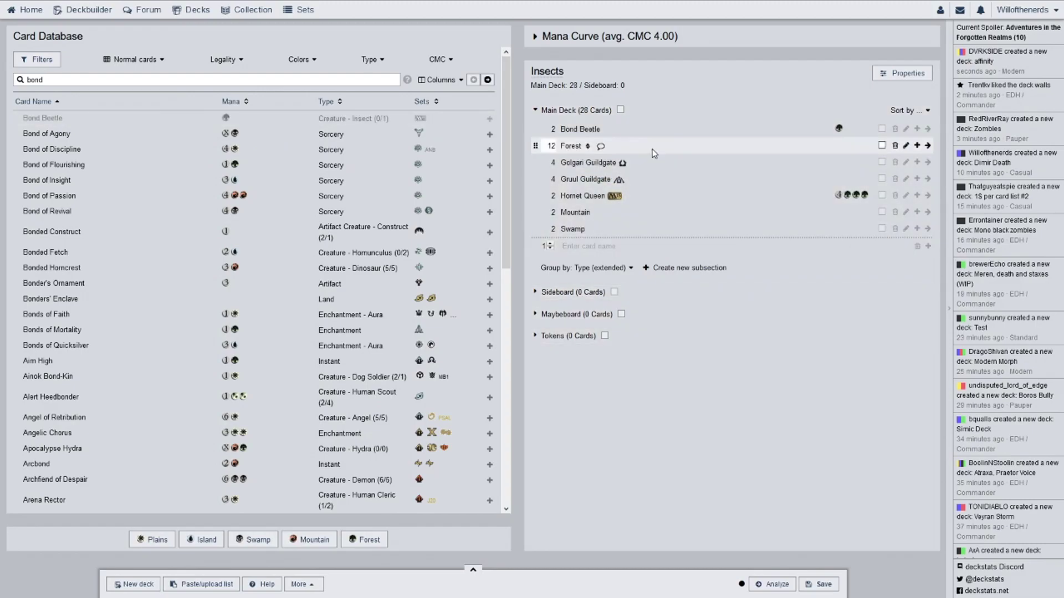
Set the Bond Beetle printing to Magic 2013 (C) and review its card details page.
click(607, 131)
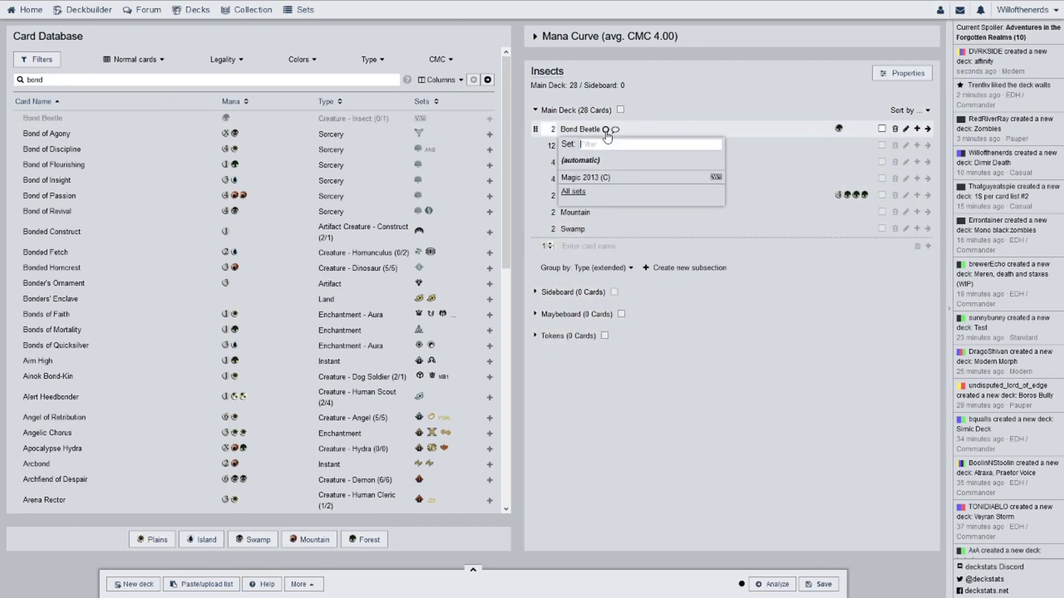
click(610, 178)
click(589, 134)
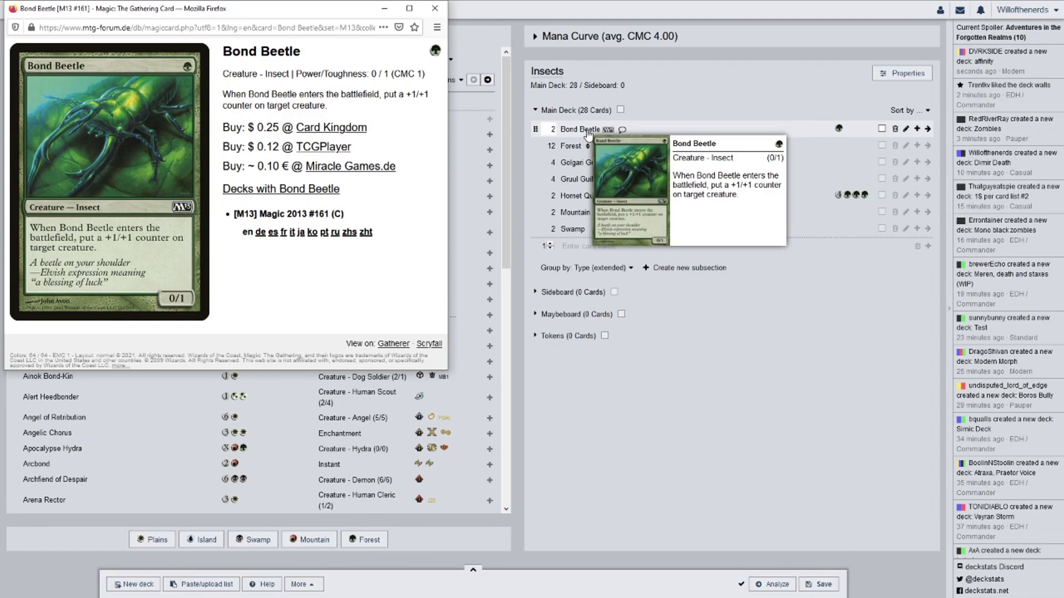
click(435, 8)
Search the card database for "crash of rh" and add two copies of Crash of Rhino Beetles to the main deck.
click(222, 77)
key(ctrl+a)
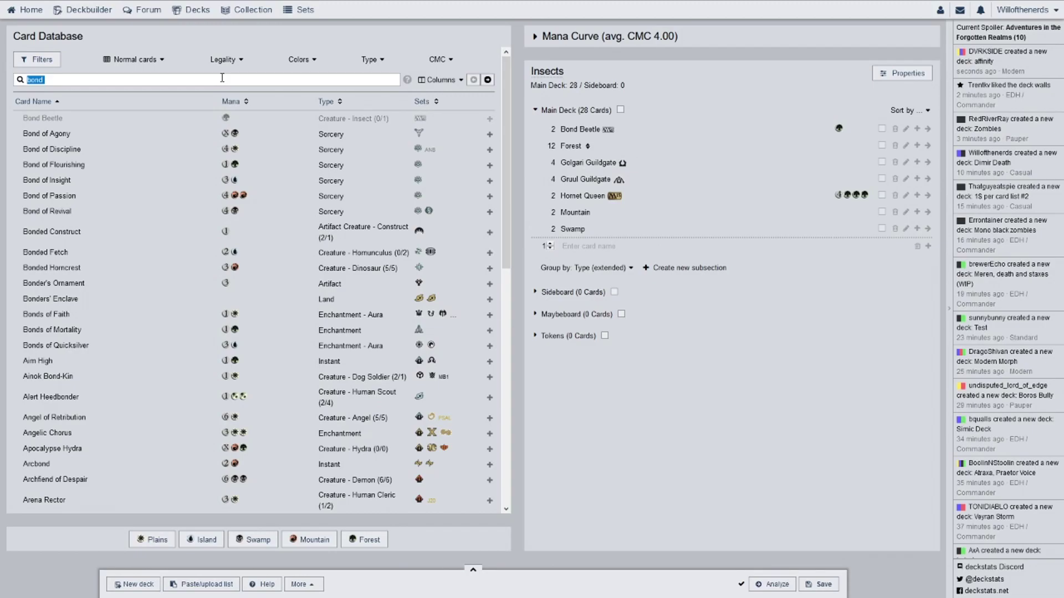
text(cr)
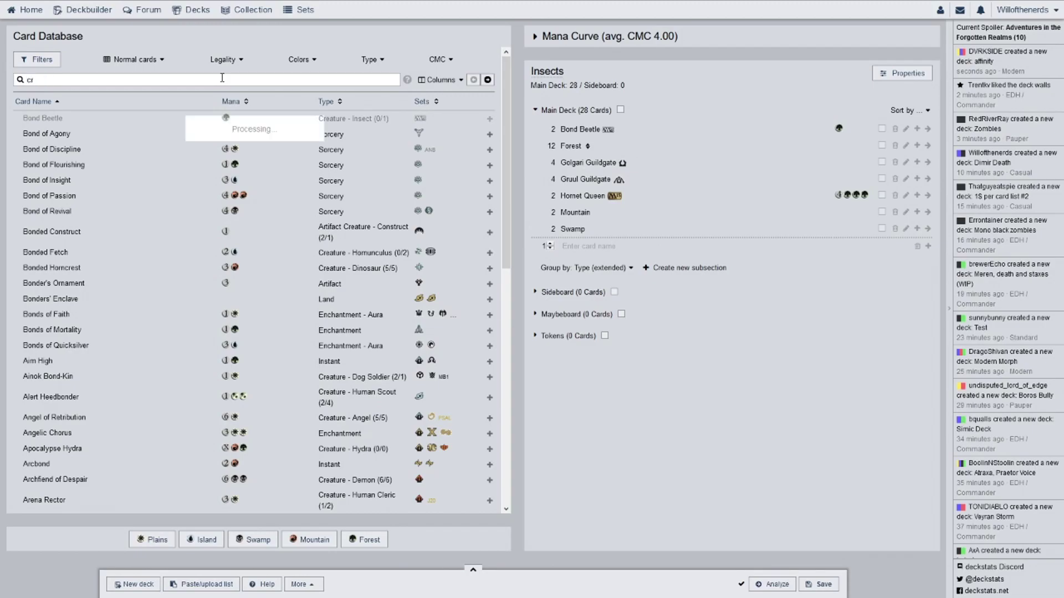
text(ash of rh)
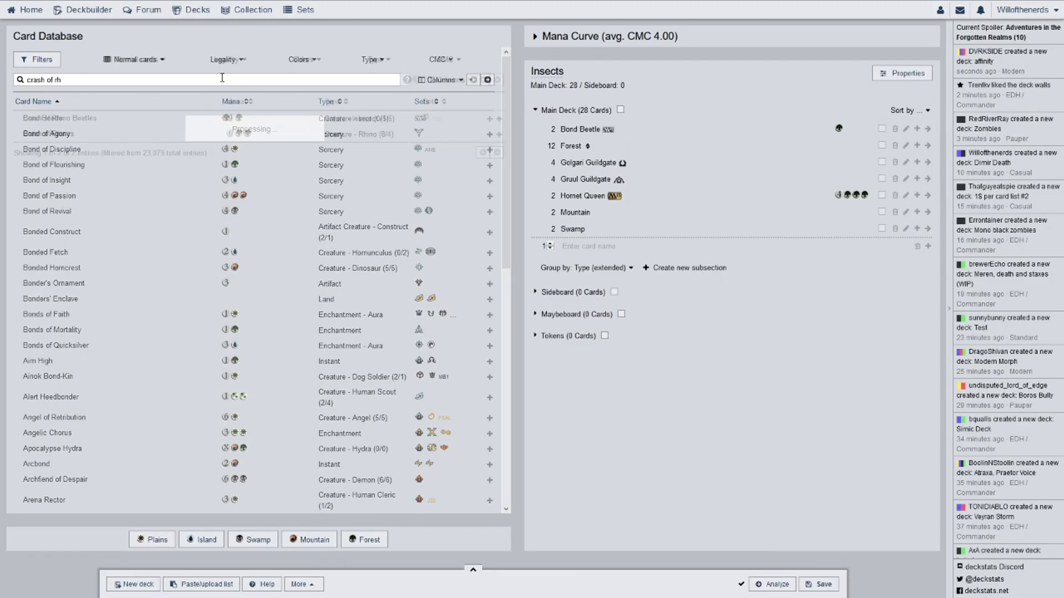
drag(304, 118, 626, 161)
drag(350, 118, 657, 185)
mouse_move(72, 138)
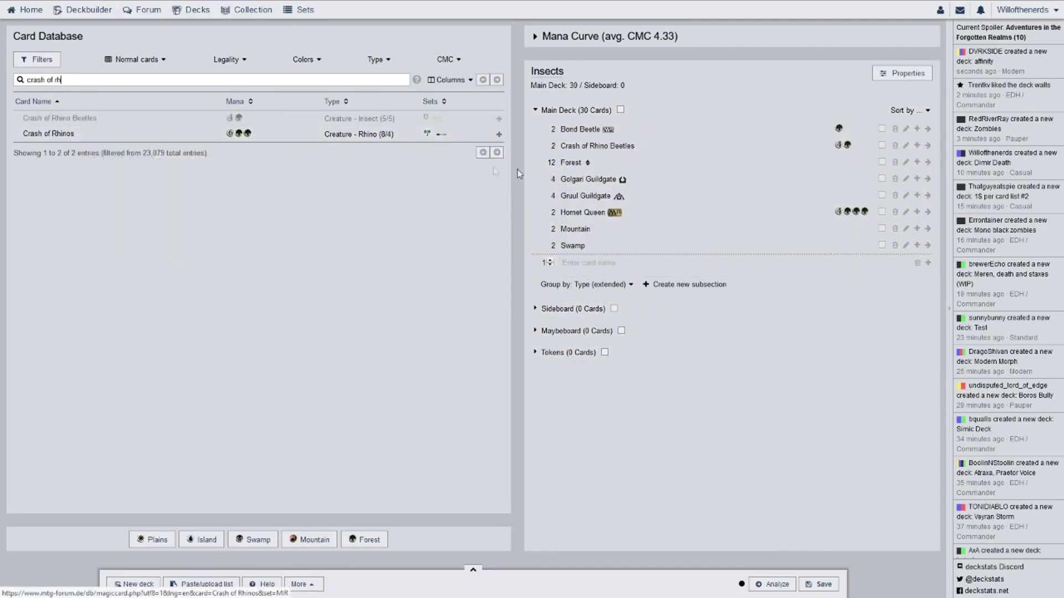
Set the Crash of Rhino Beetles printing to Commander 2018 (R) and review its card details page.
click(643, 147)
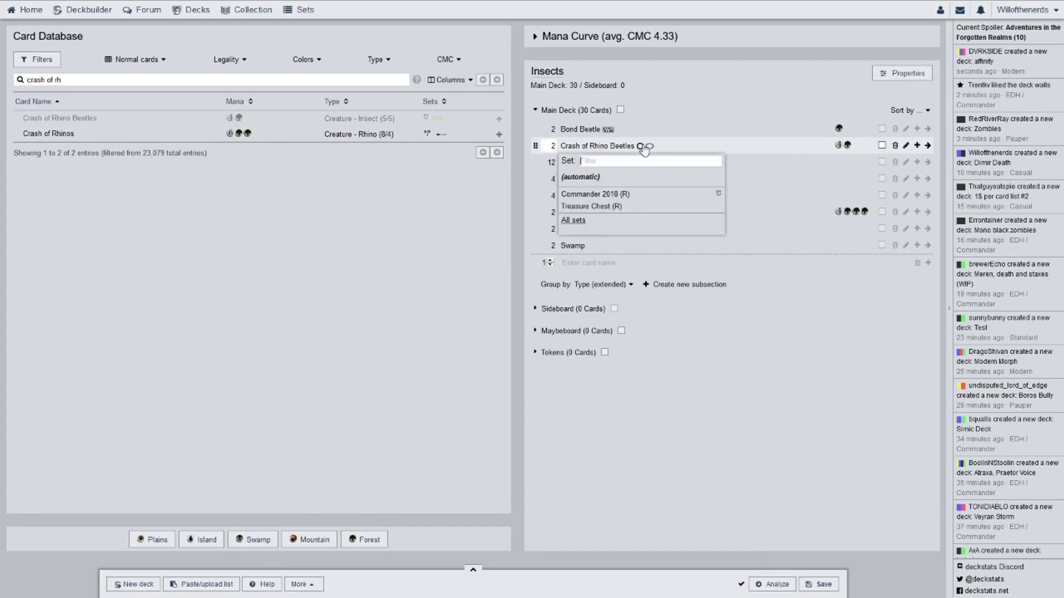
mouse_move(628, 201)
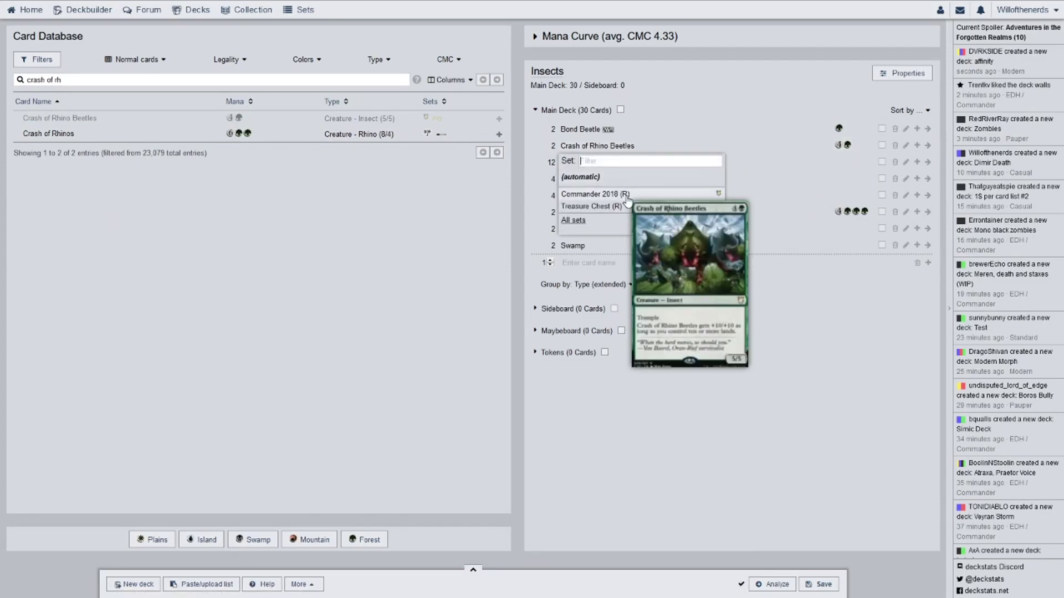
click(626, 195)
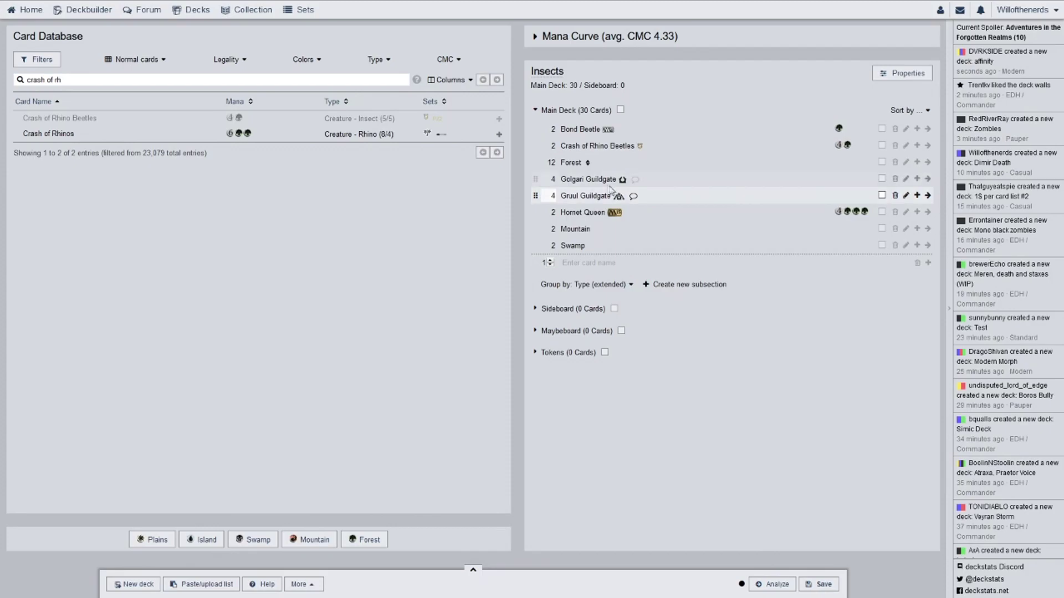
click(610, 147)
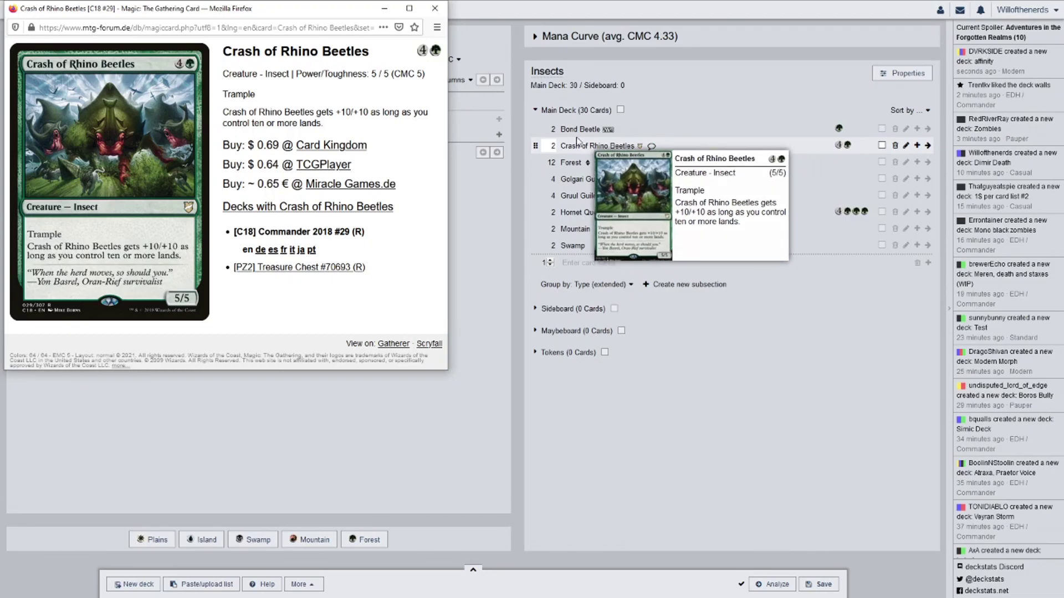
click(435, 9)
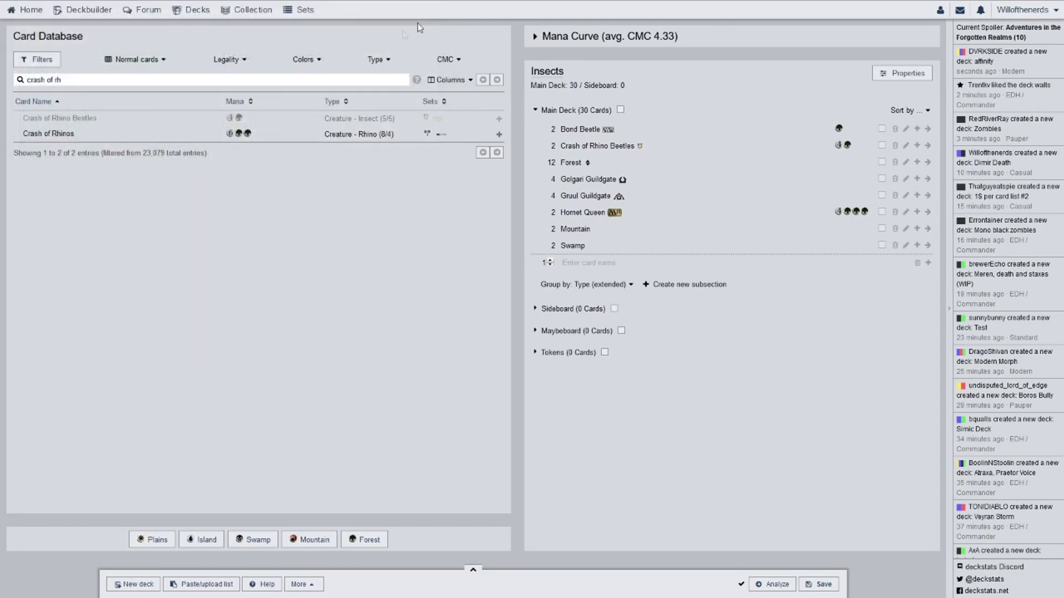
Search the card database for "xanti" and add two copies of Xantid Swarm to the main deck.
triple_click(177, 78)
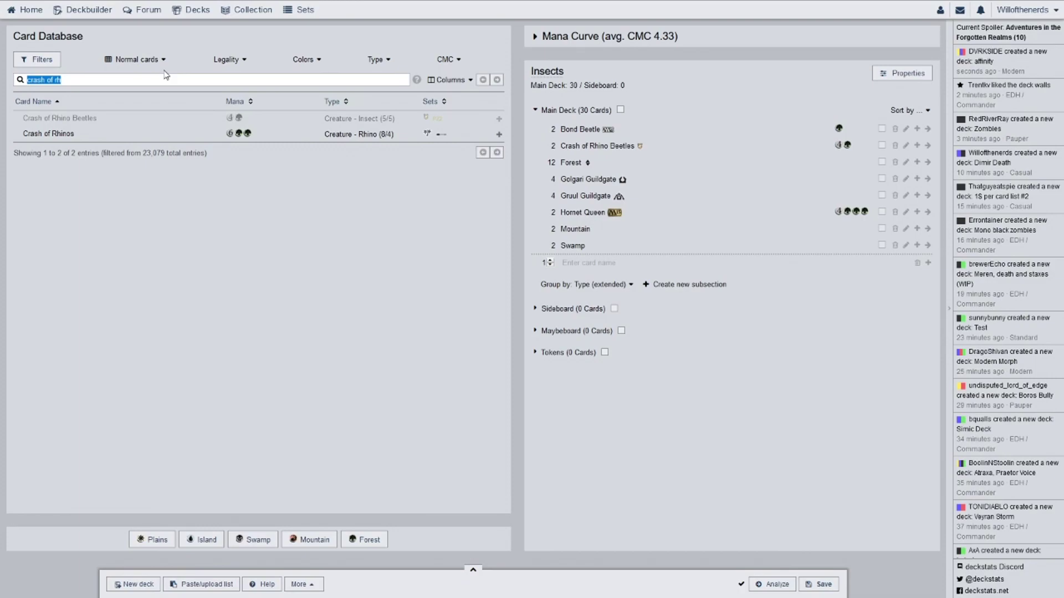
text(x)
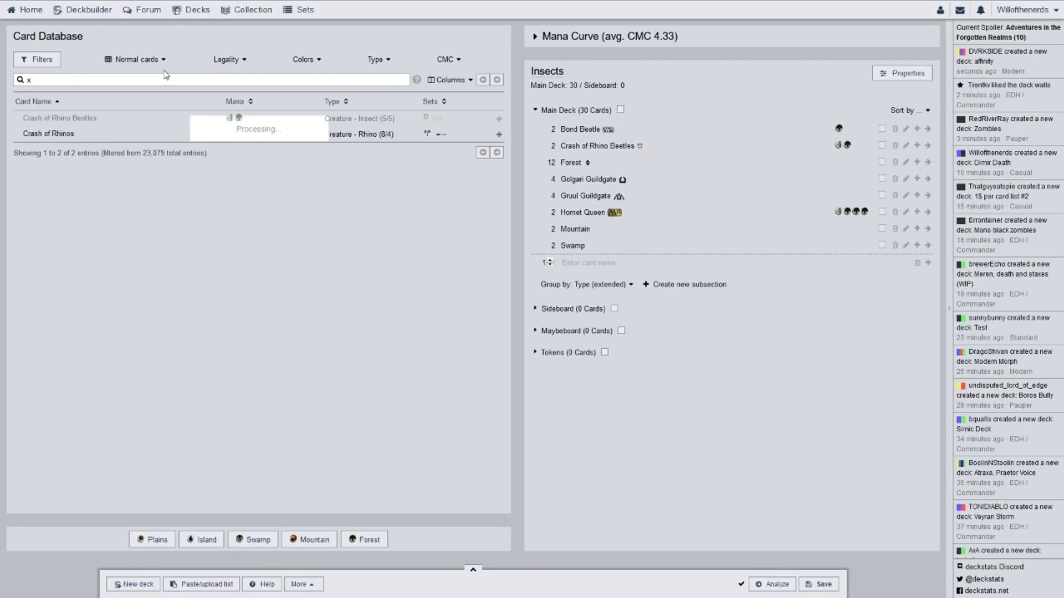
text(ant)
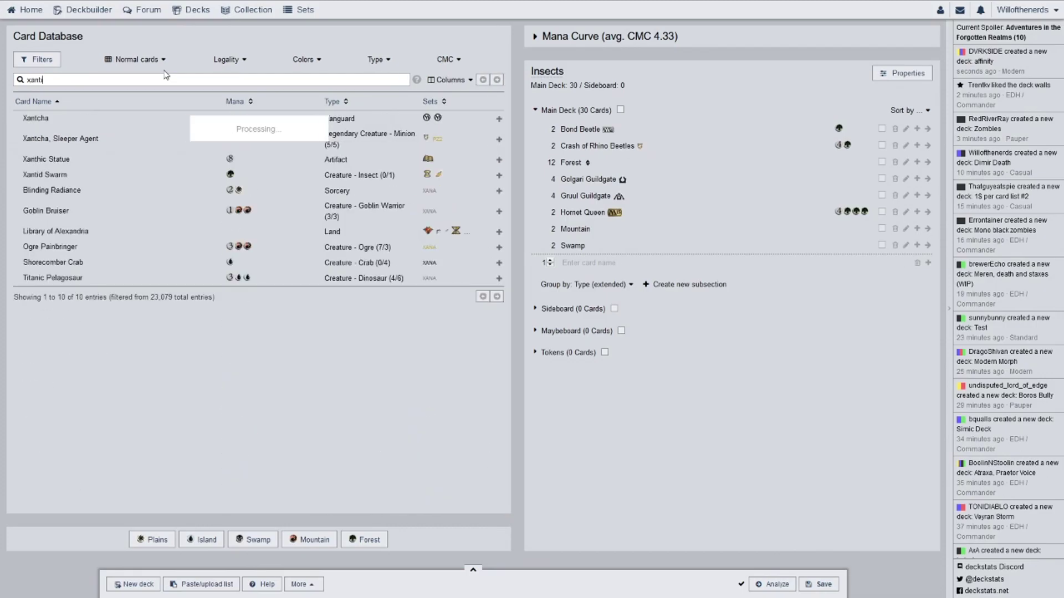
text(i)
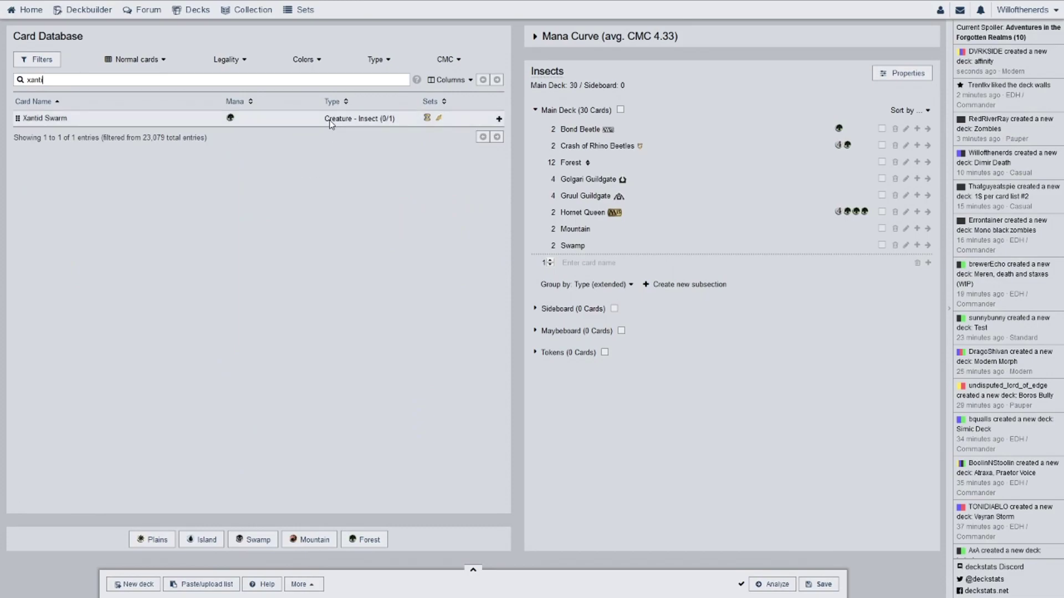
click(375, 117)
click(375, 118)
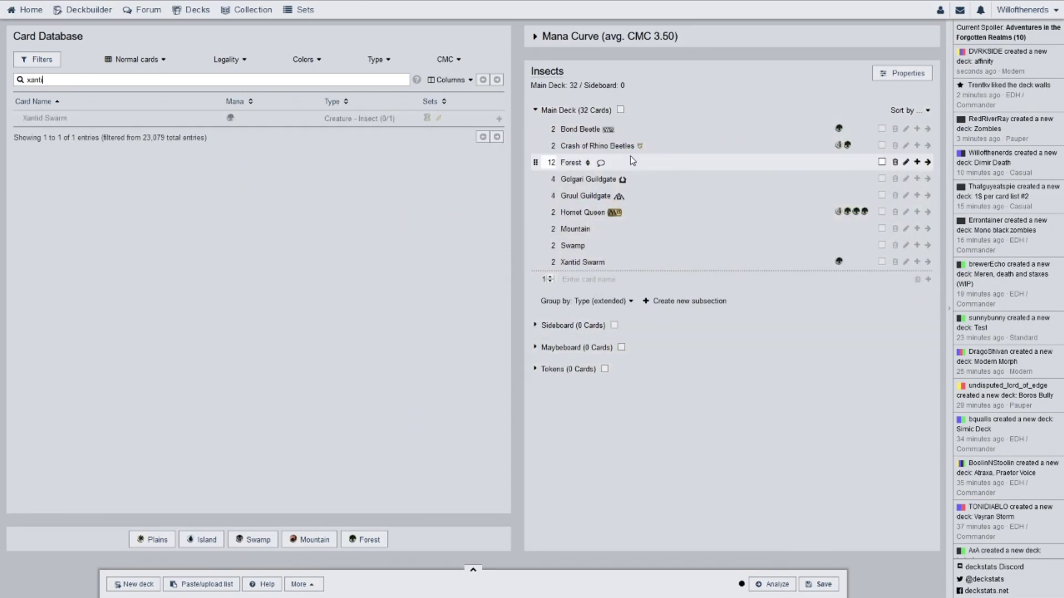
Set the Xantid Swarm printing to Eternal Masters (R) and review its card details page.
click(612, 265)
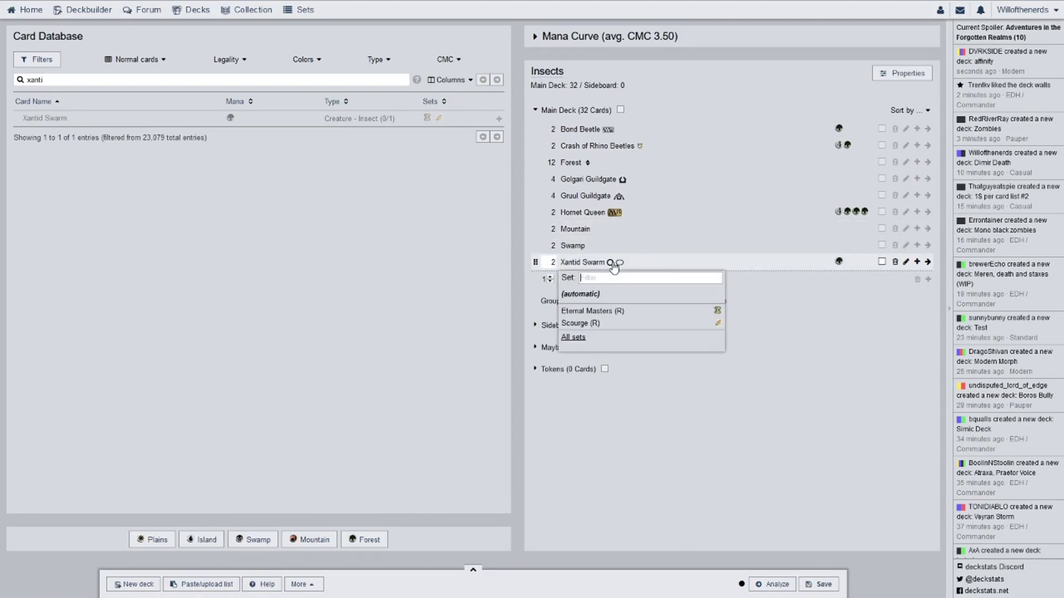
click(618, 308)
click(584, 265)
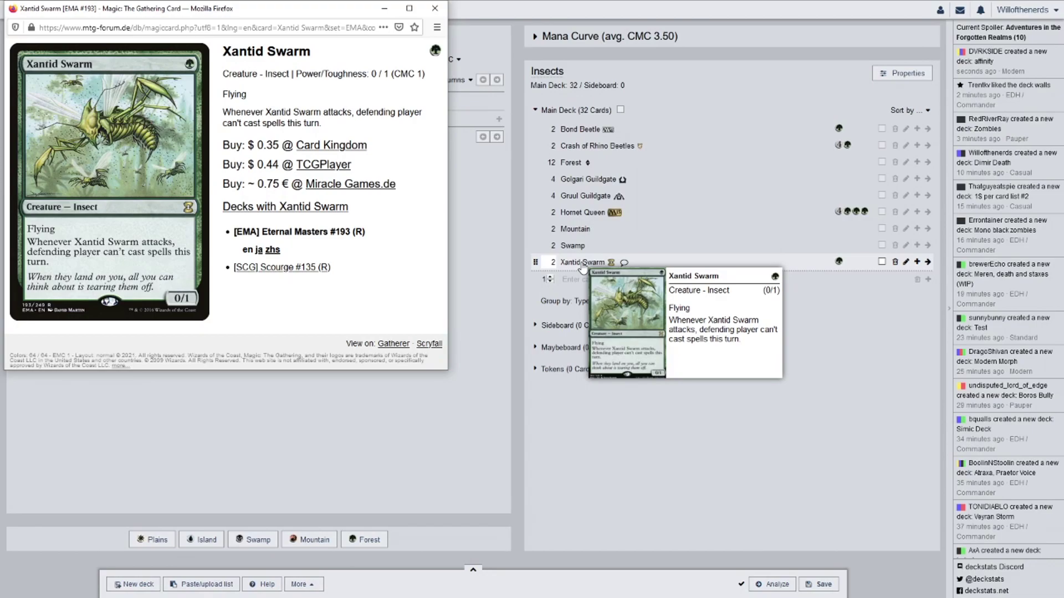
click(428, 8)
Search the card database for "vastw" and add two copies of Vastwood Fortification // Vastwood Thicket to the main deck.
double_click(162, 82)
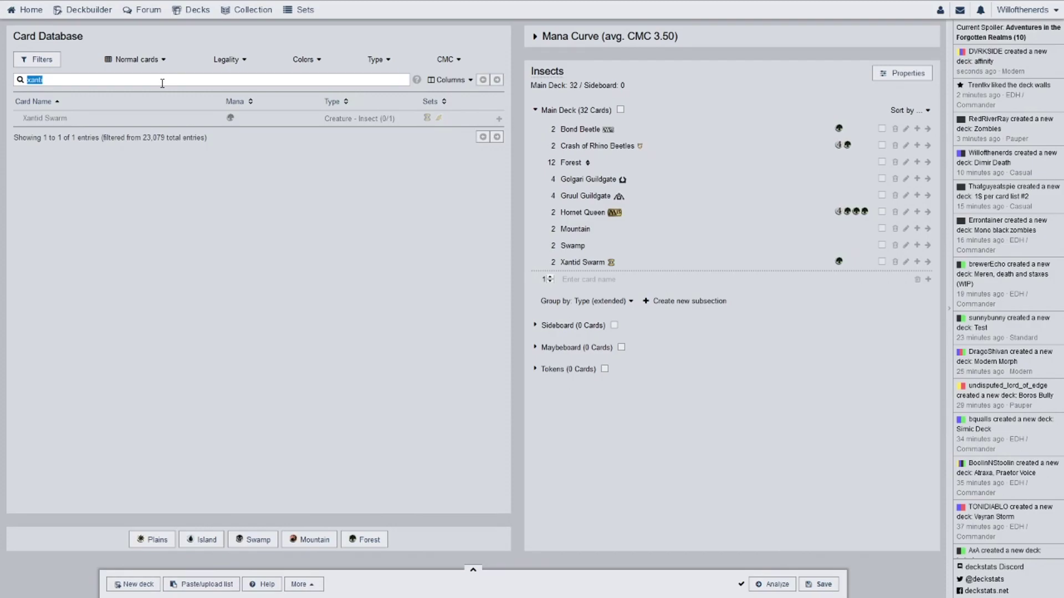
text(vastw)
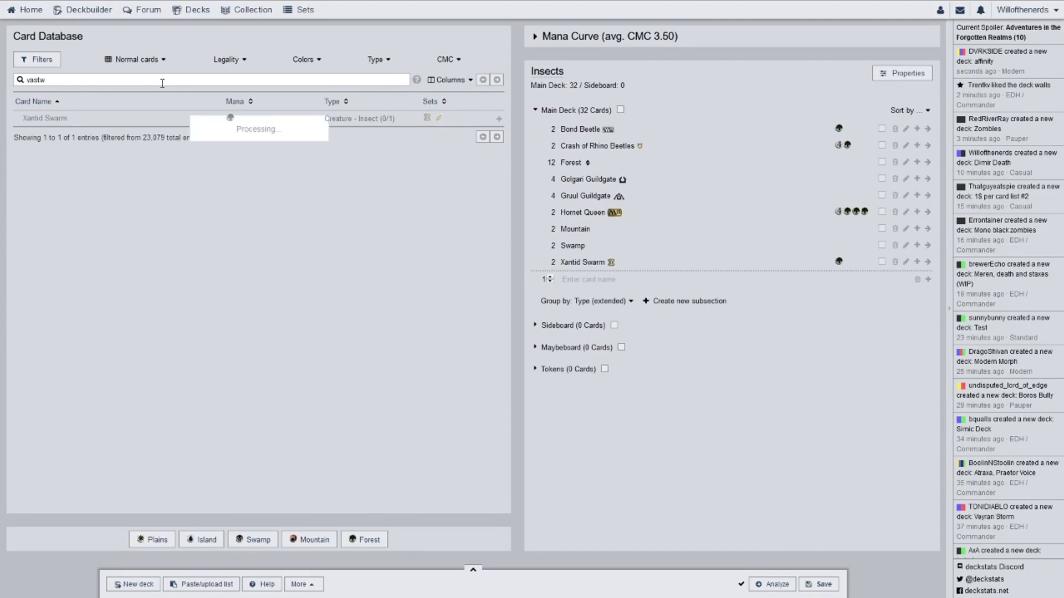
drag(136, 143, 576, 211)
drag(376, 145, 685, 206)
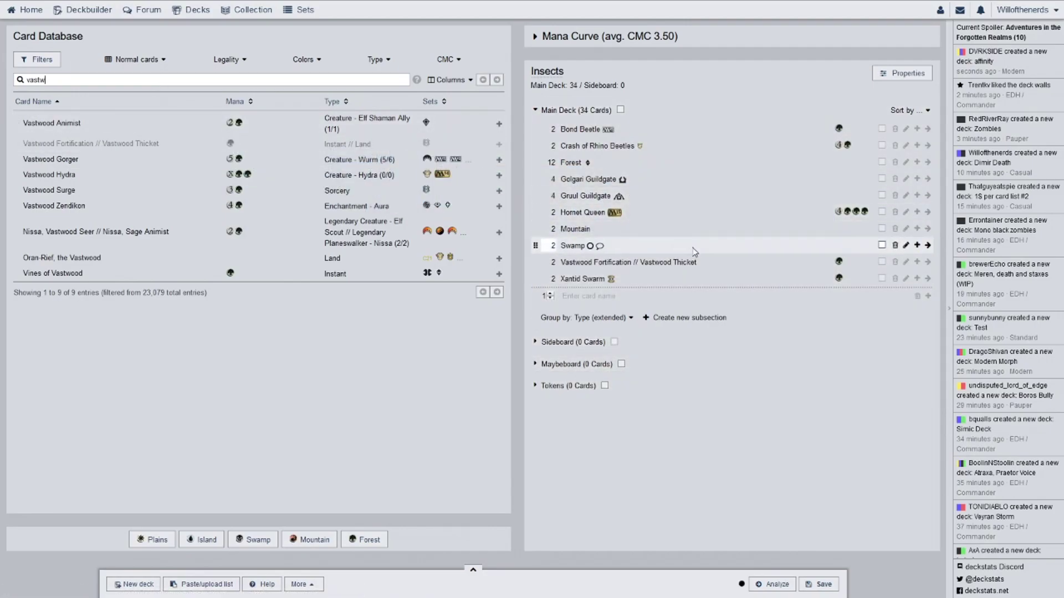
Set the Vastwood Fortification // Vastwood Thicket printing to Zendikar Rising (U) and review both faces on its card details page.
click(703, 263)
click(672, 307)
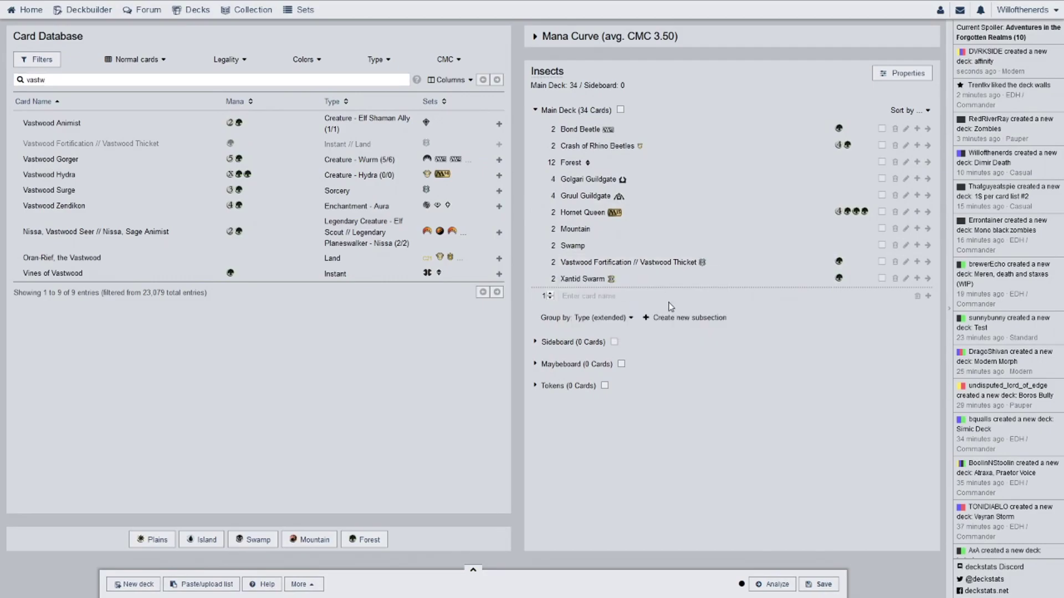
click(642, 263)
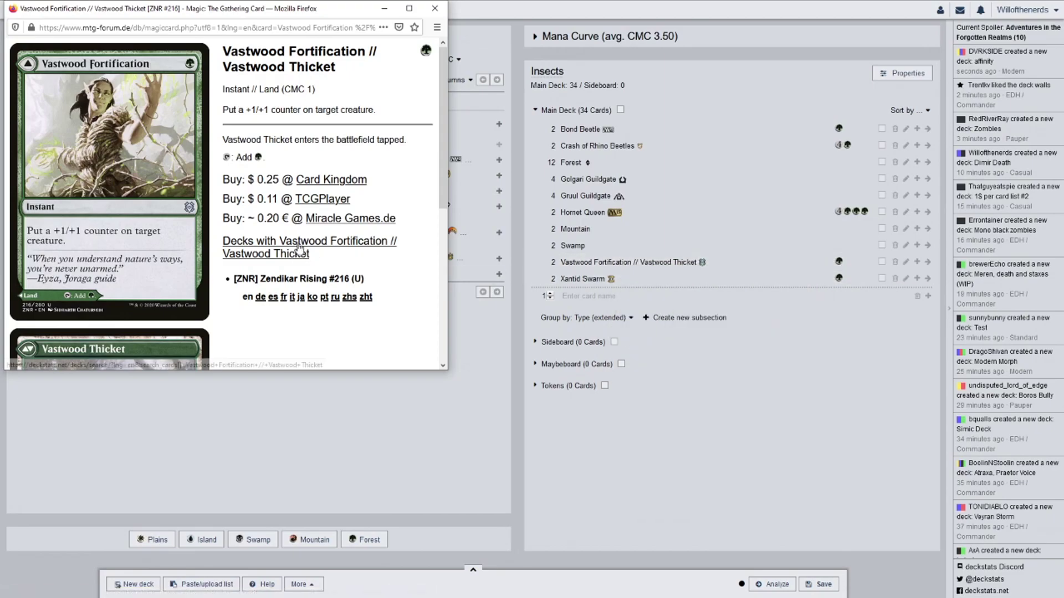
scroll(181, 229, down, 5)
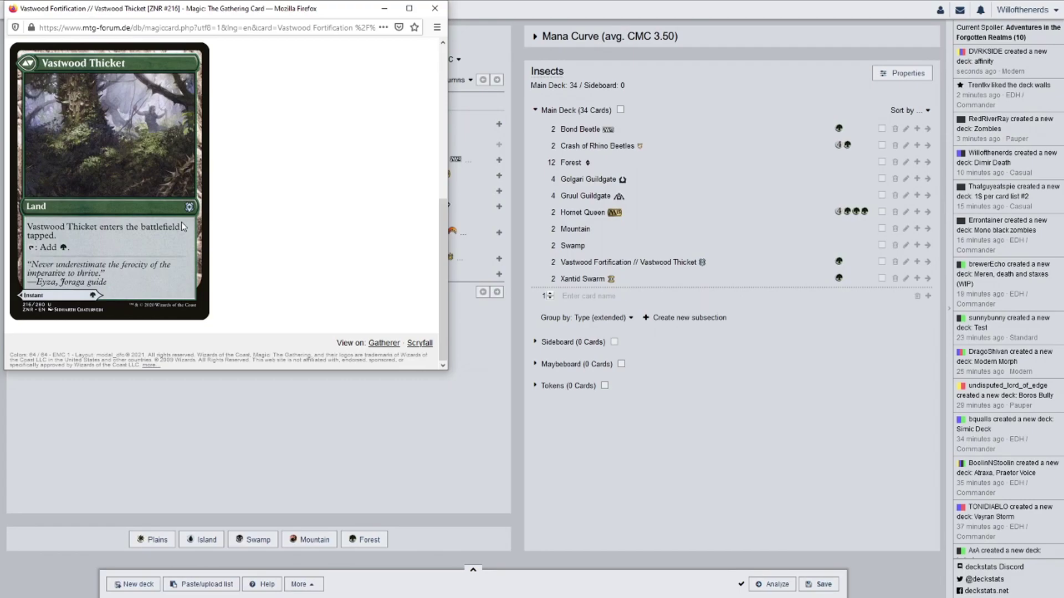
click(435, 8)
Search the card database for "scute s" and add one Scute Swarm to the main deck in the Zendikar Rising #308 (R) printing.
click(121, 85)
key(ctrl+a)
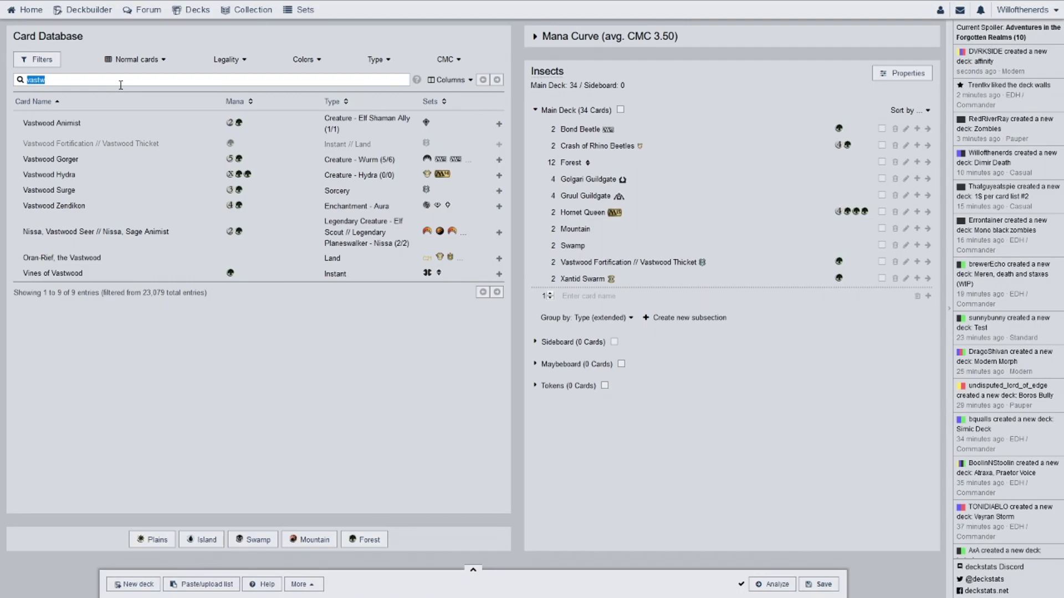
text(scute s)
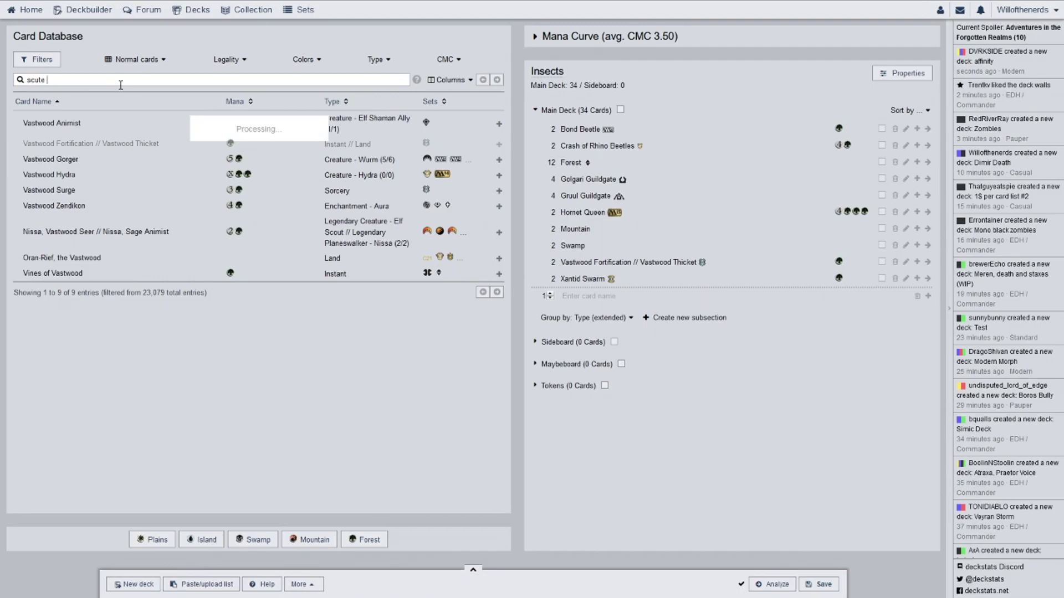
click(117, 119)
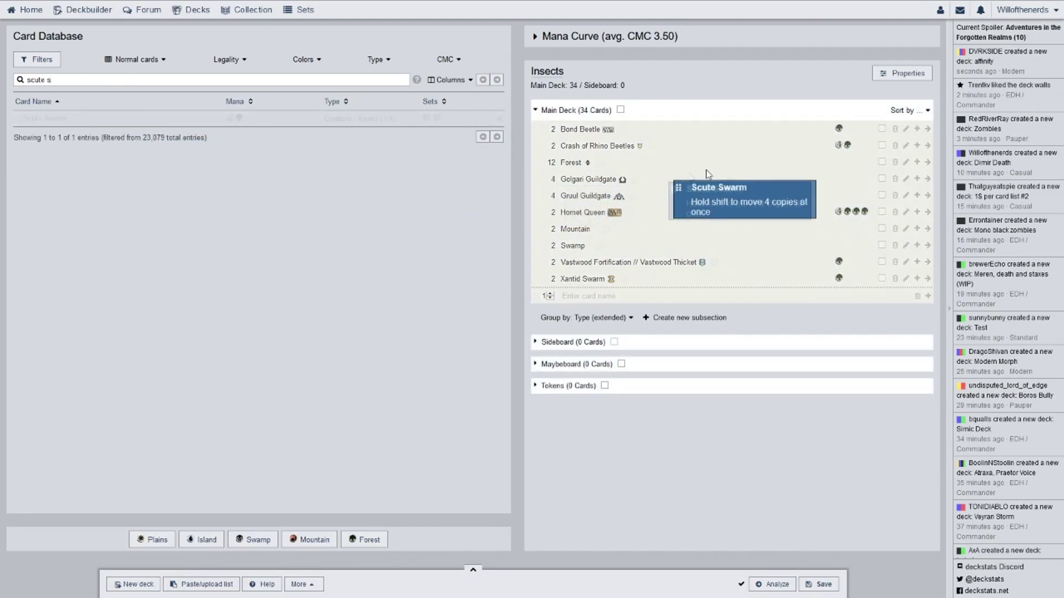
click(610, 248)
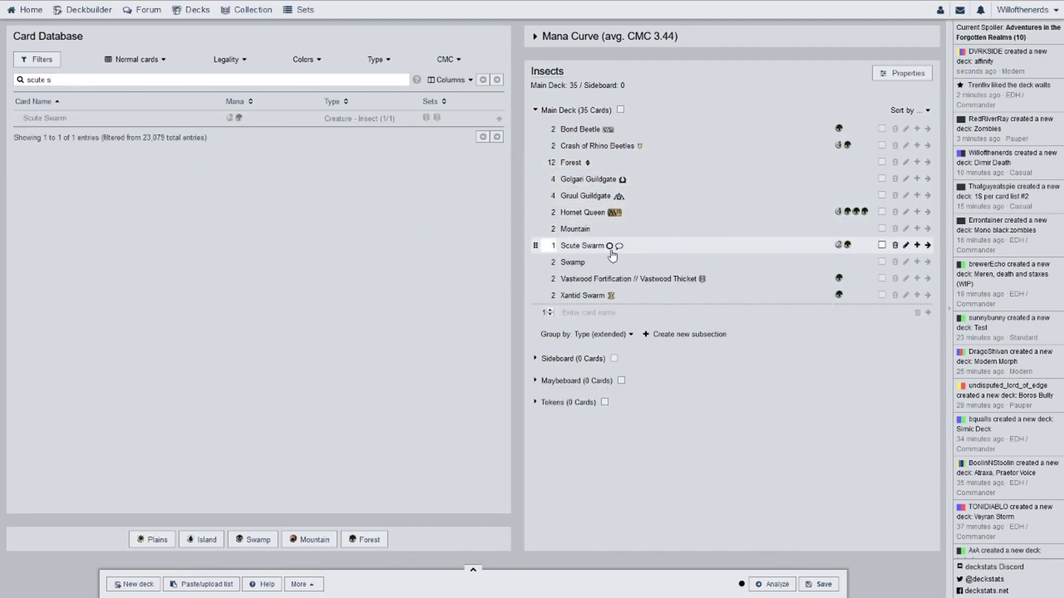
mouse_move(618, 299)
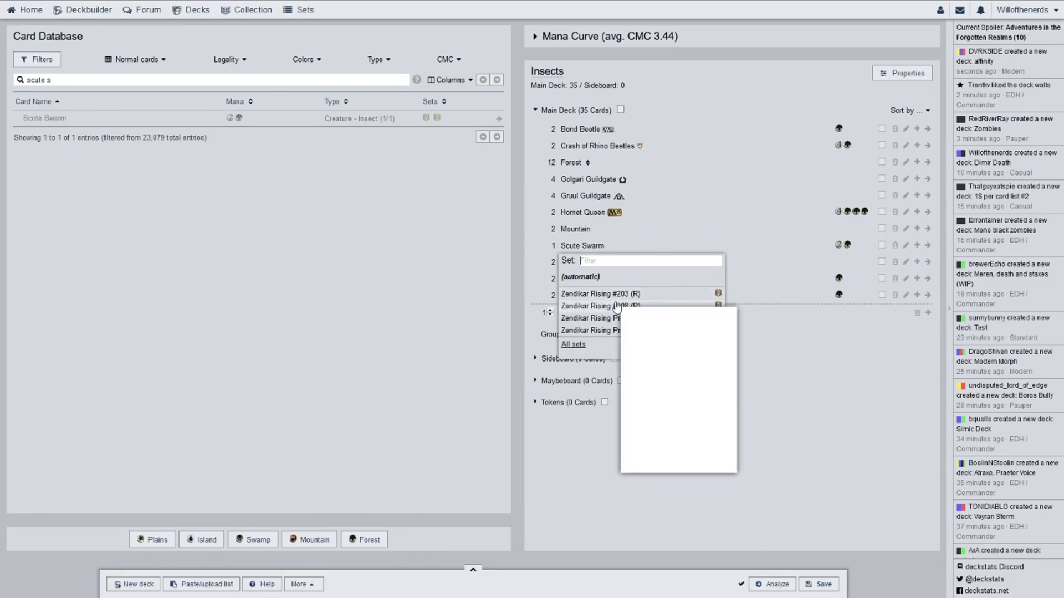
click(616, 306)
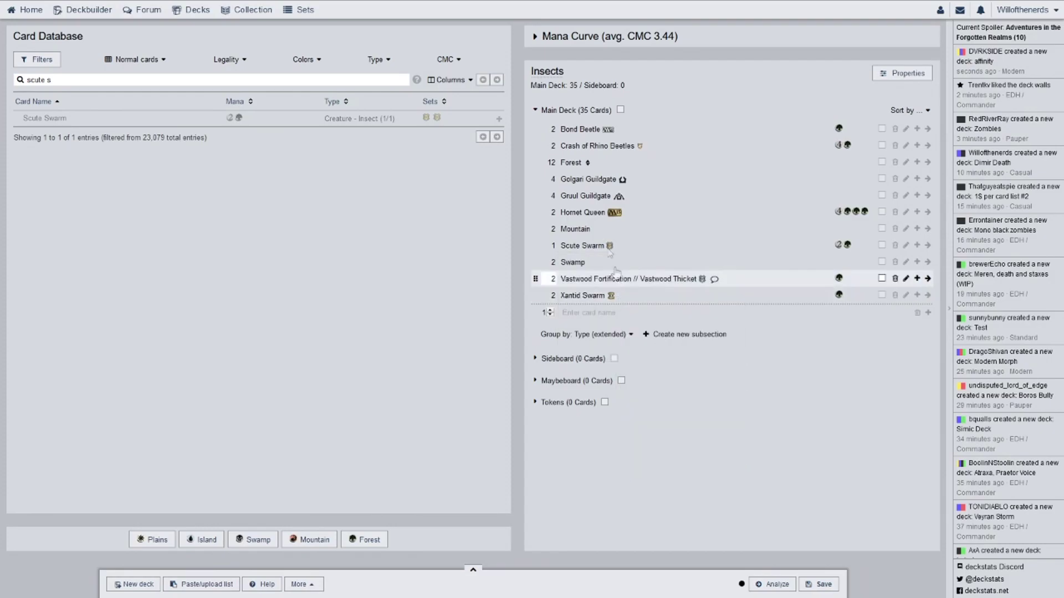
Add a second Scute Swarm entry, set its printing to Zendikar Rising #308 (R), and review its card details page.
drag(346, 123, 632, 284)
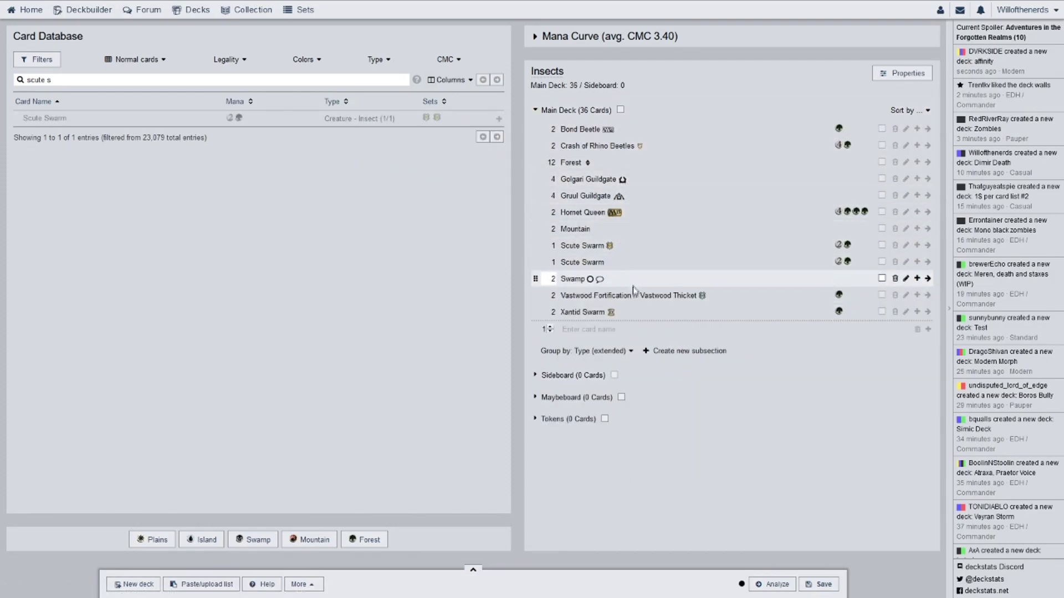
click(609, 264)
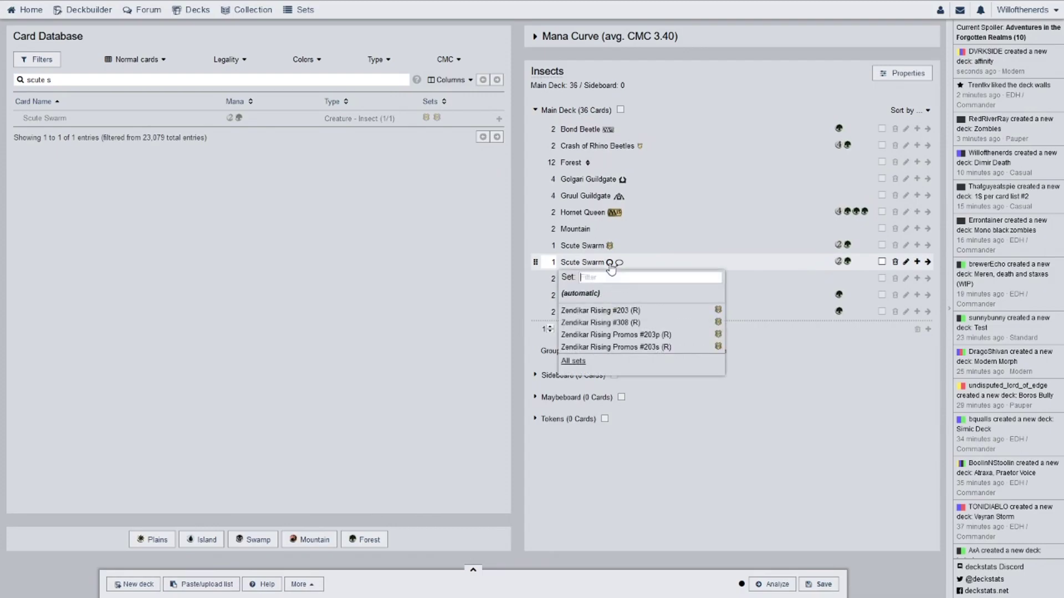
click(619, 323)
drag(318, 116, 307, 187)
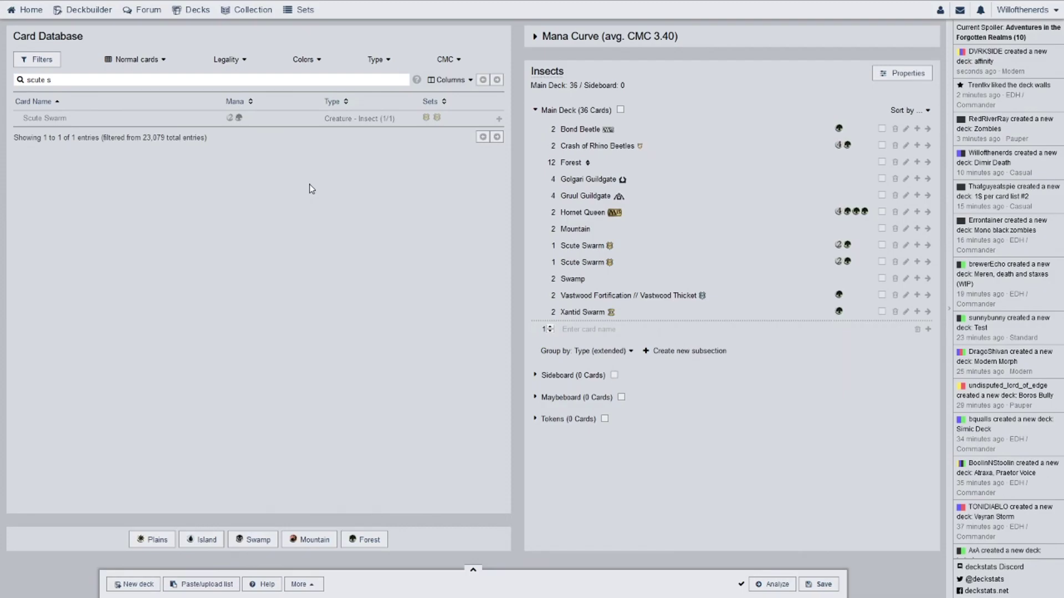
click(584, 264)
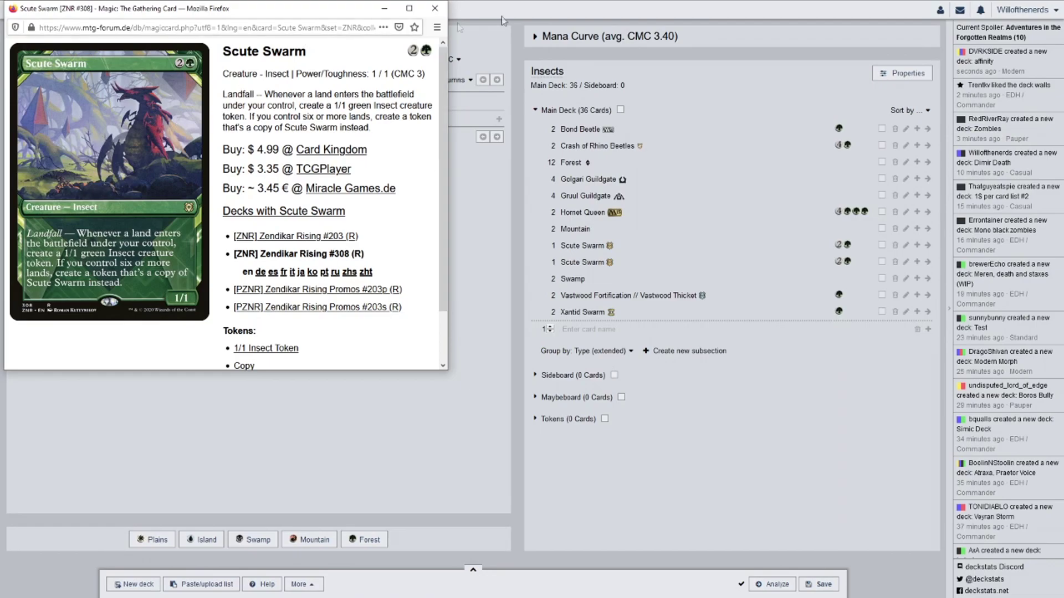
click(435, 8)
Search for "scute m" and add one Scute Mob to the main deck in the Duel Decks: Zendikar vs. Eldrazi (R) printing.
click(137, 79)
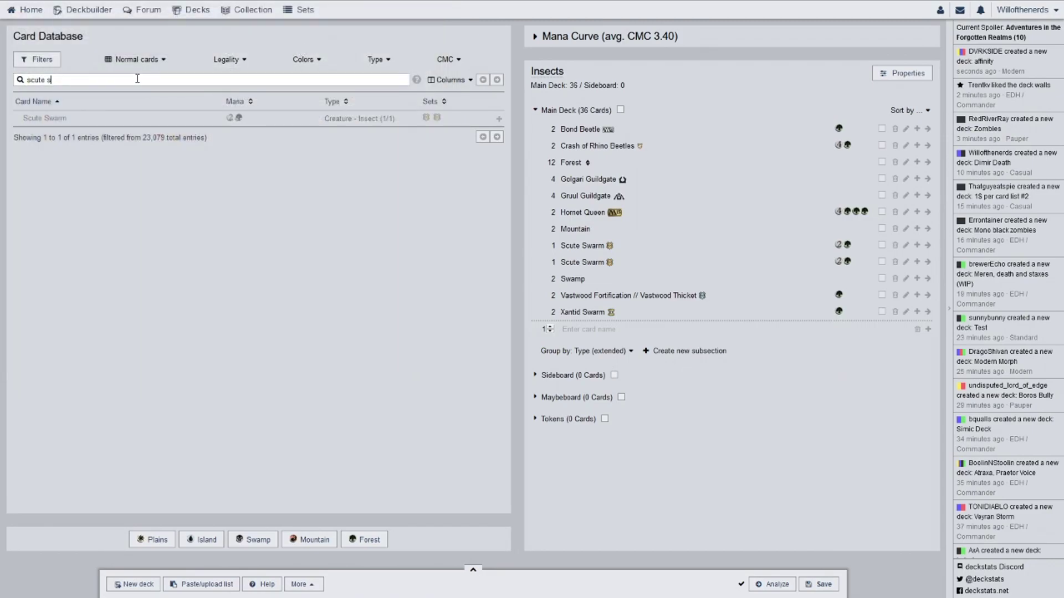
key(BackSpace)
key(BackSpace)
text(m)
drag(117, 118, 637, 197)
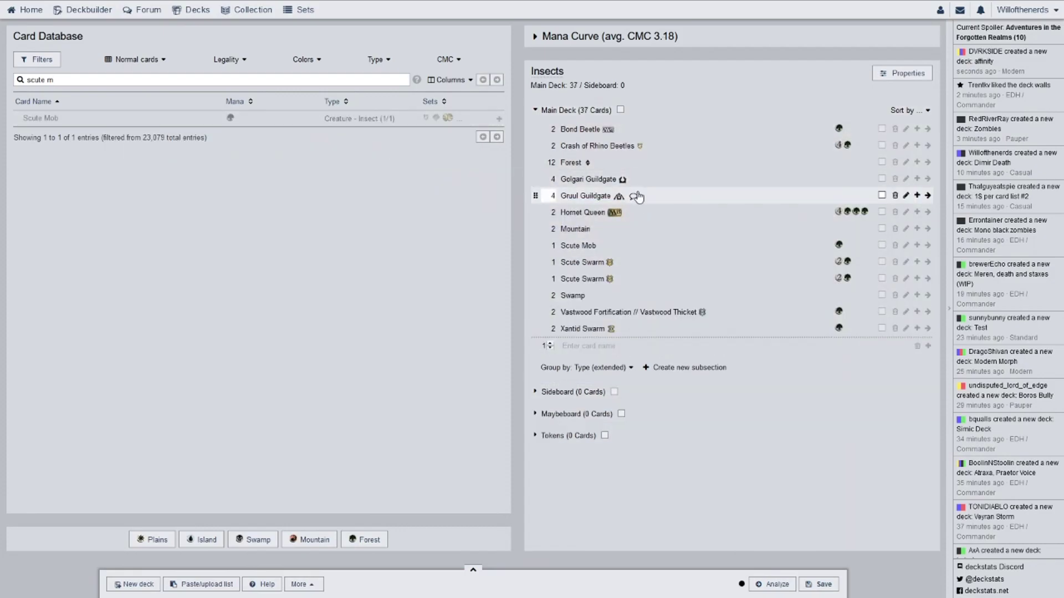
click(603, 247)
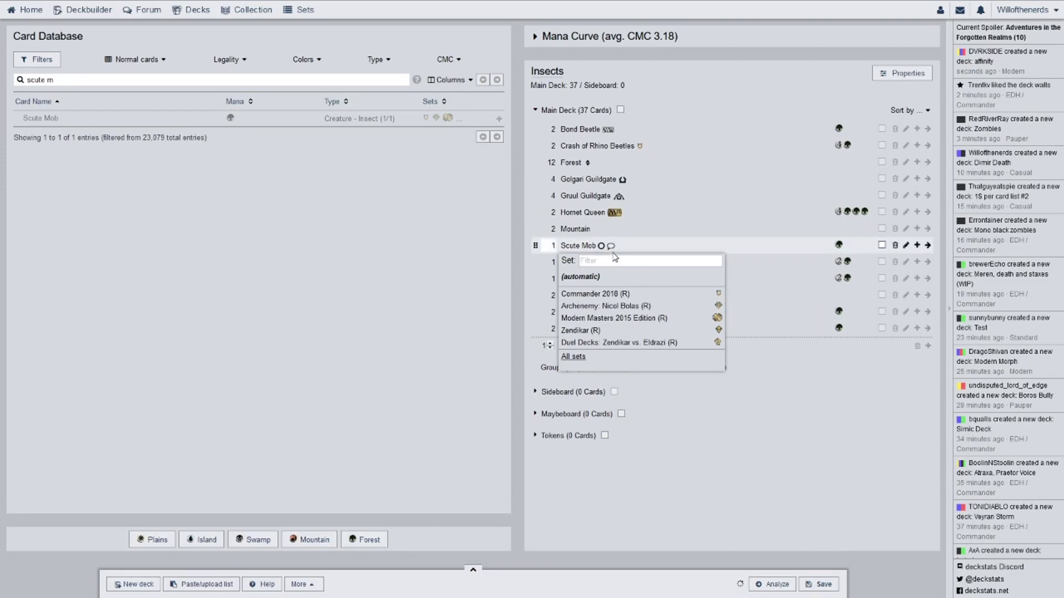
click(670, 343)
Add a second Scute Mob entry, set its printing to Archenemy: Nicol Bolas (R), and review its card details page.
drag(42, 118, 705, 287)
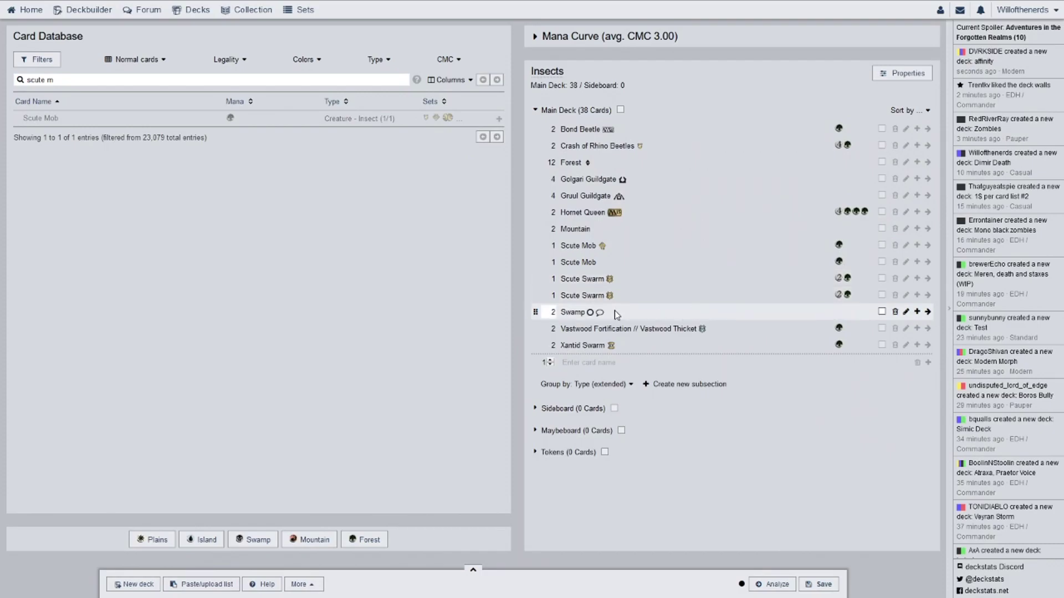
click(603, 263)
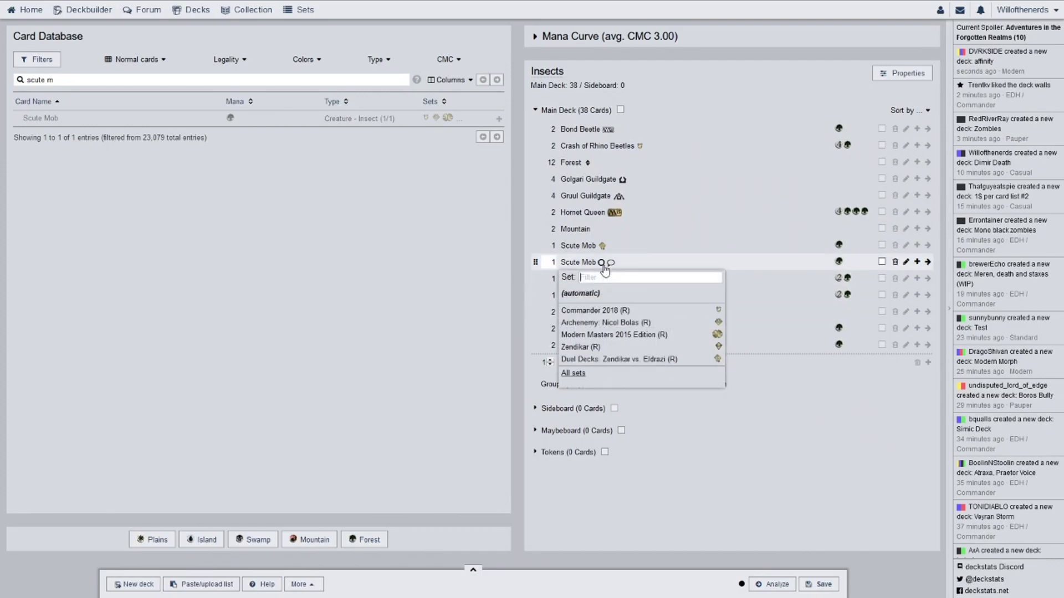
click(621, 334)
click(580, 266)
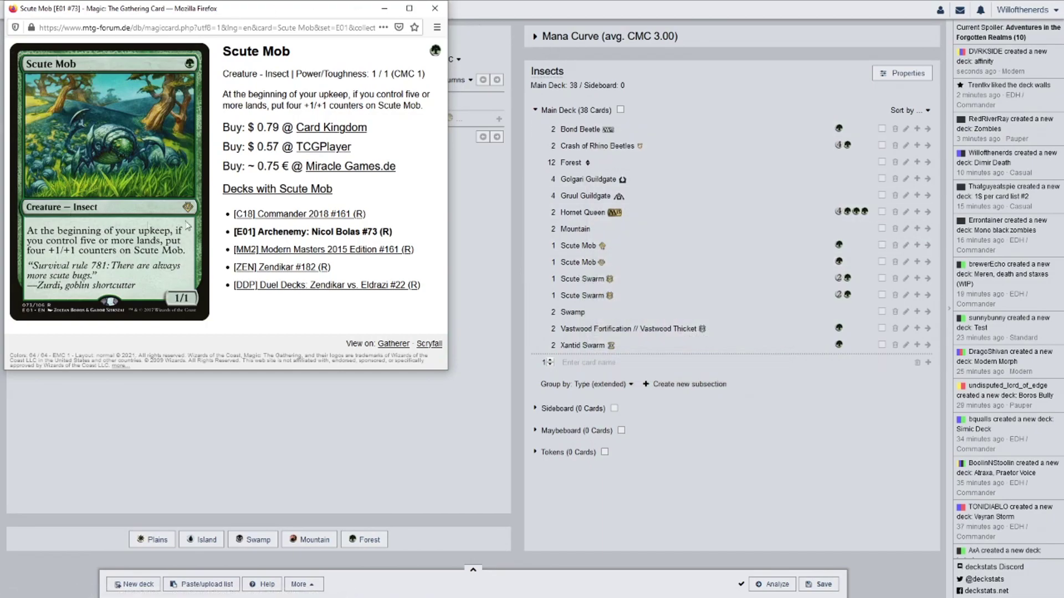
click(435, 9)
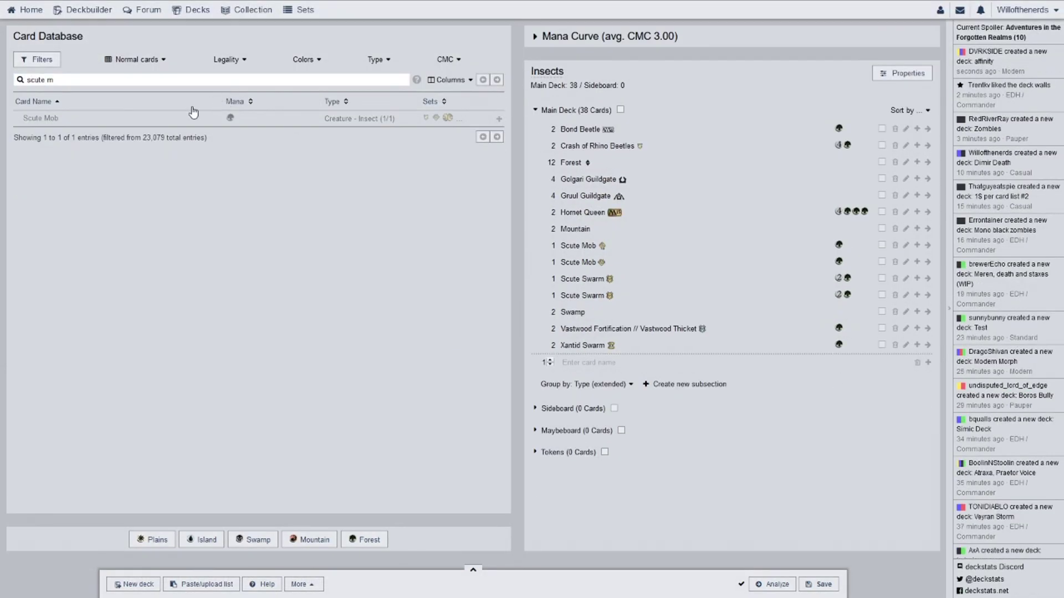
Search the card database for "giant a" and add two copies of Giant Adephage to the main deck.
double_click(146, 80)
triple_click(146, 79)
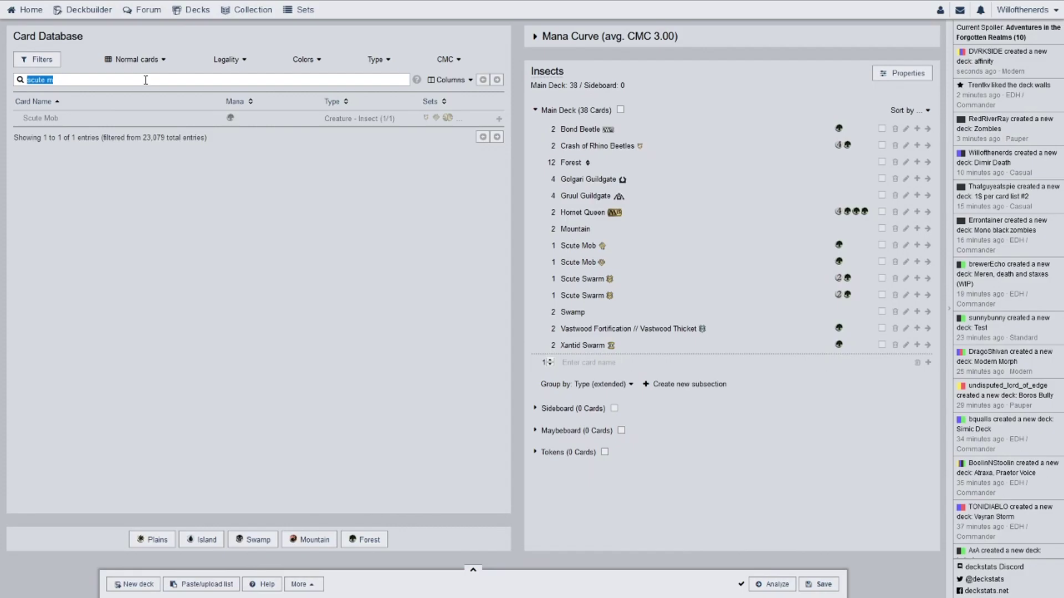
text(gia)
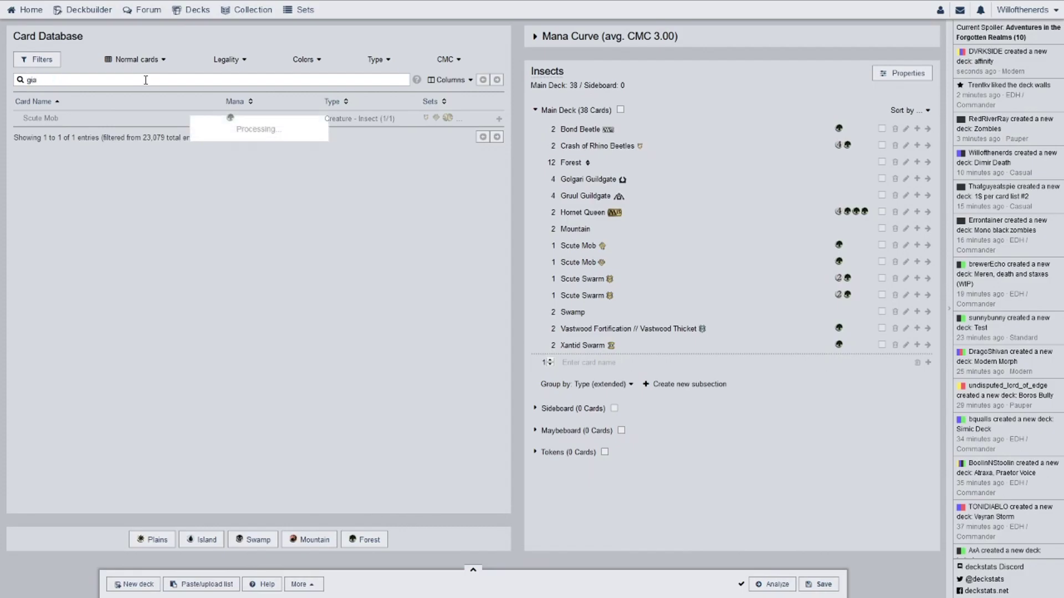
text(nt a)
drag(49, 118, 588, 166)
drag(380, 120, 662, 183)
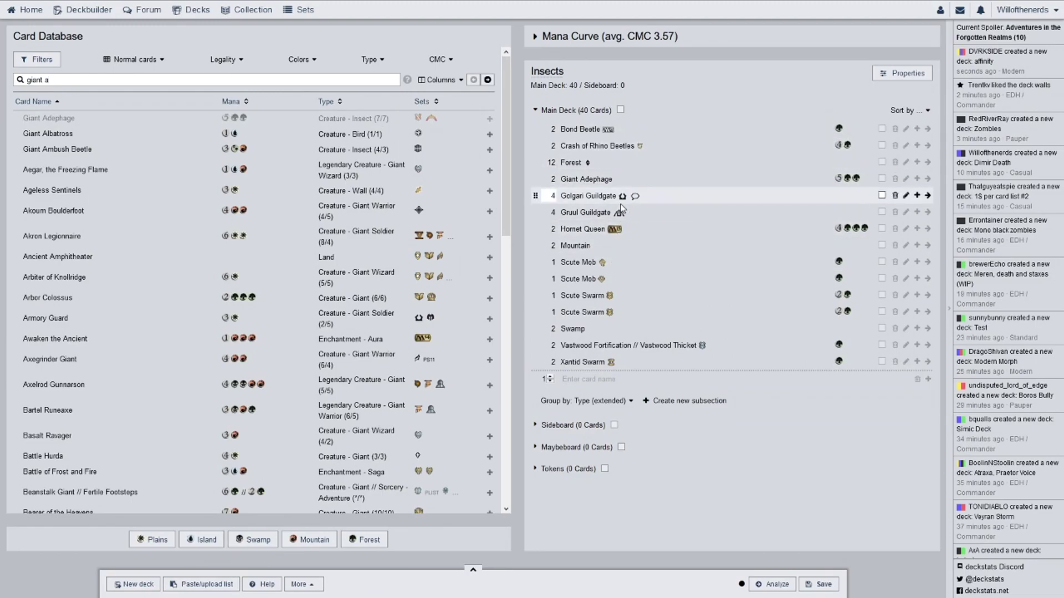
Set the Giant Adephage printing to Commander 2019 (M) and review its card details page.
click(618, 181)
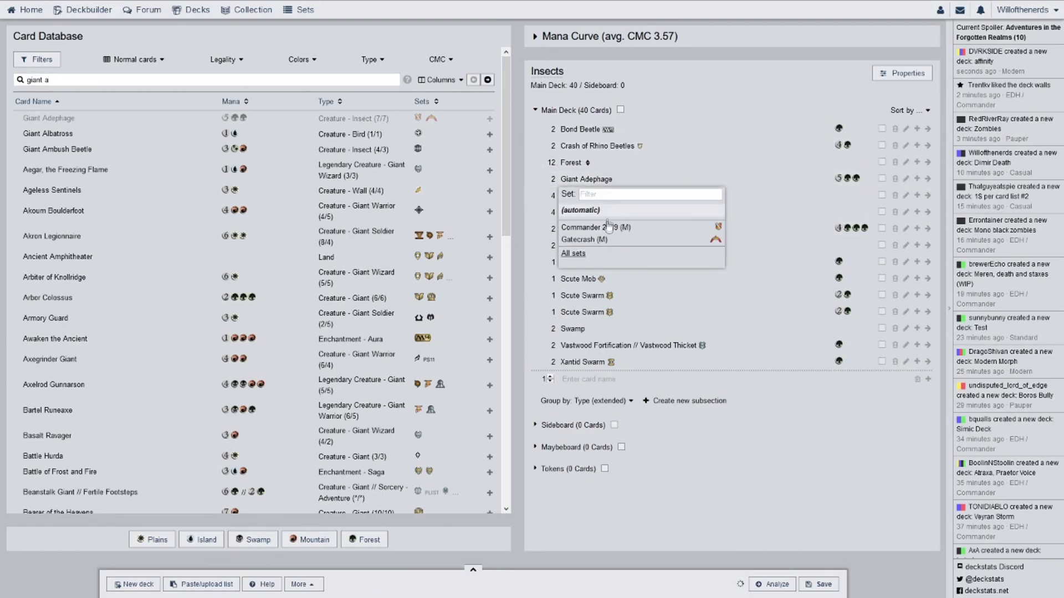
click(592, 227)
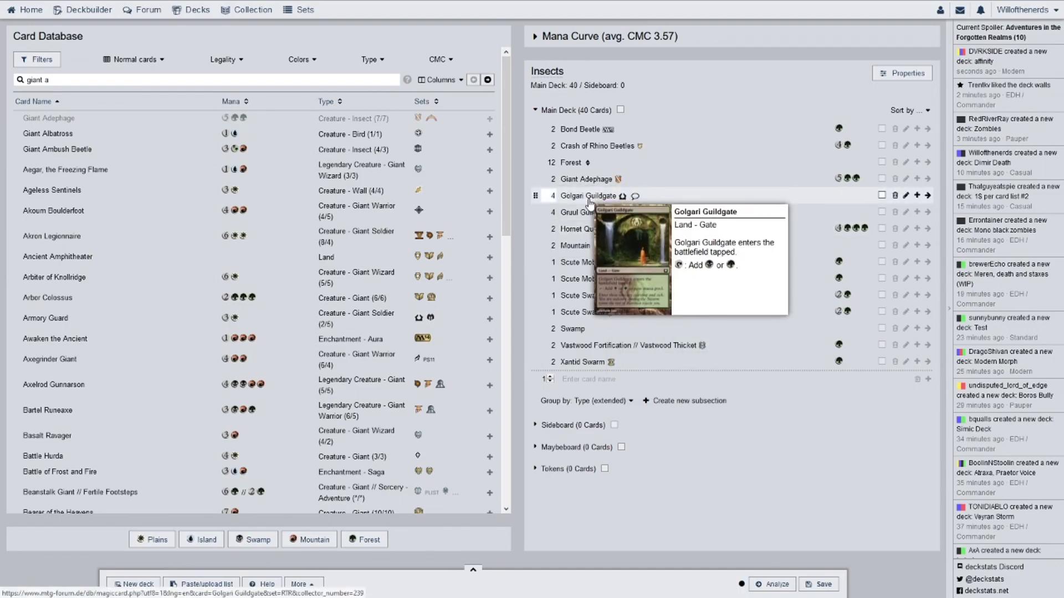
click(596, 182)
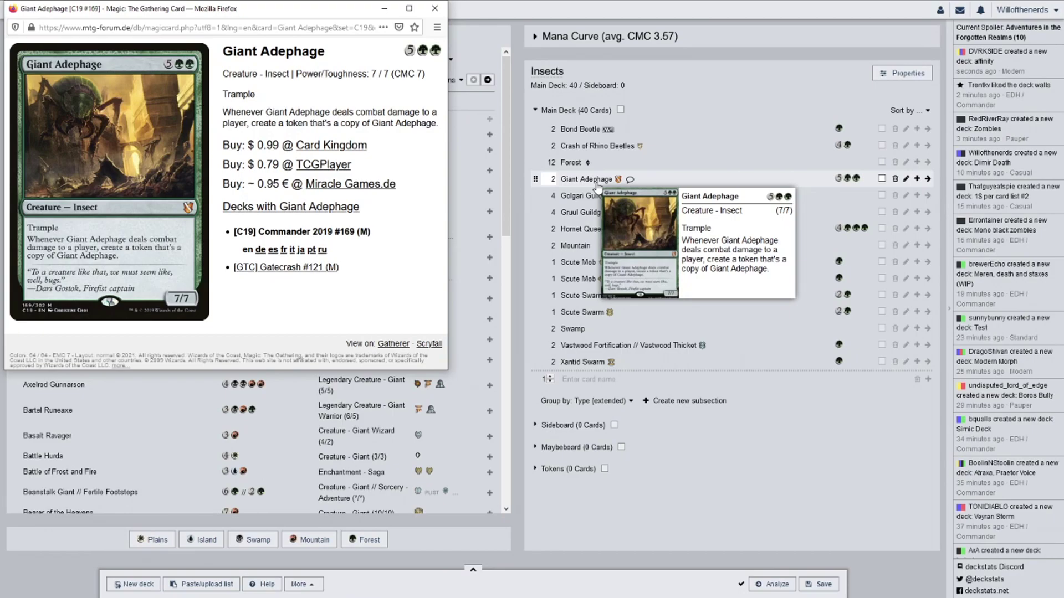
click(435, 8)
Search the card database for "vastw" and add two copies of Vastwood Surge to the main deck.
triple_click(117, 80)
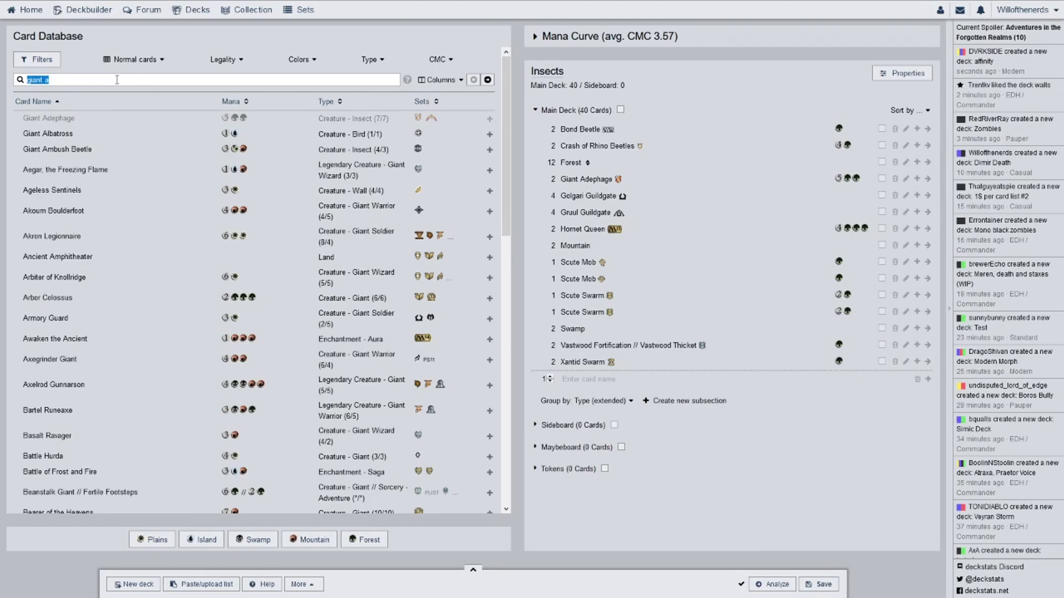
text(vast)
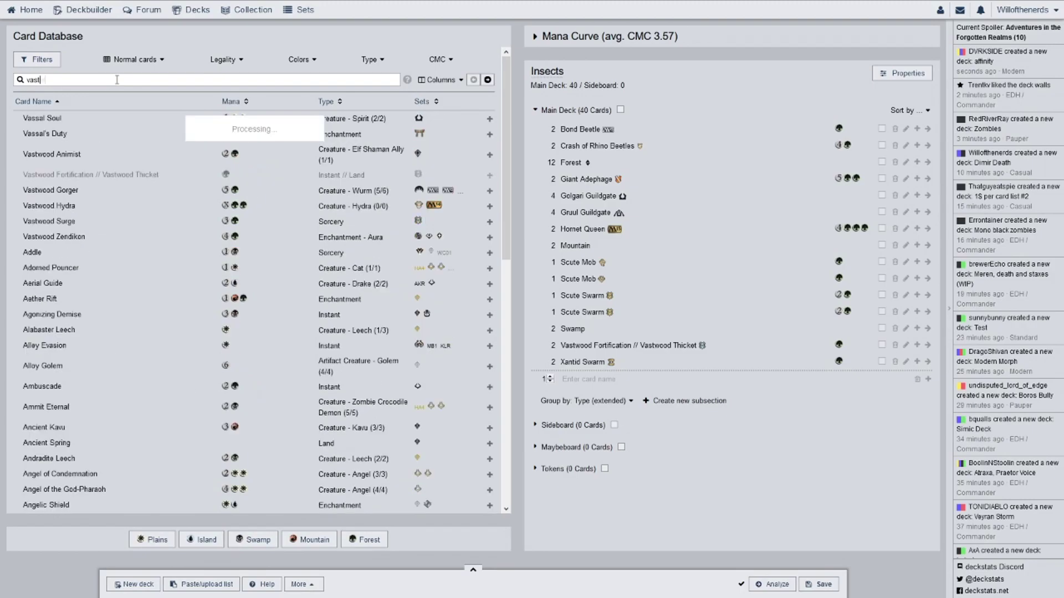
text(w)
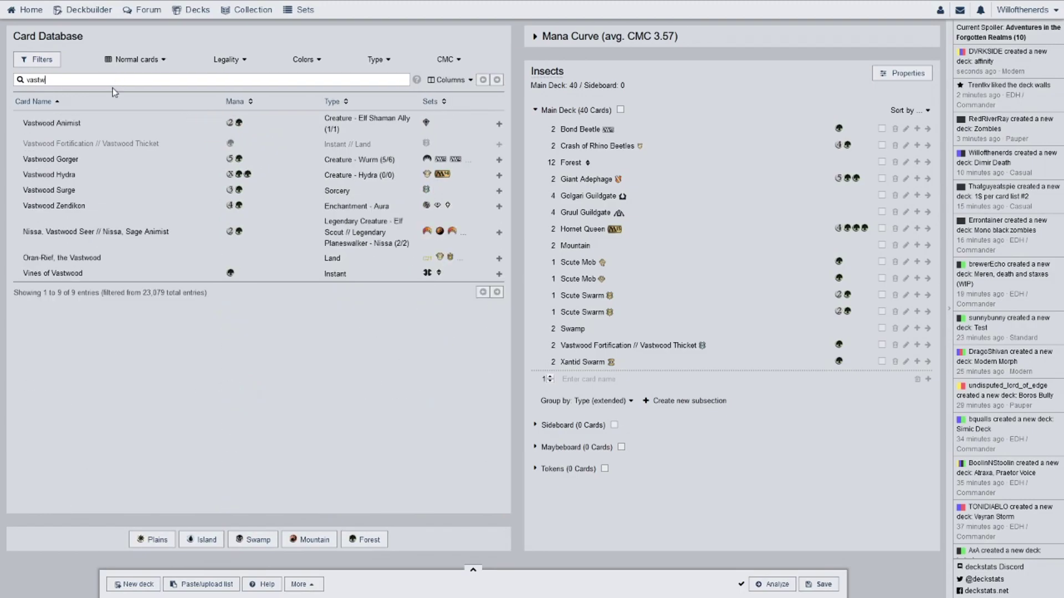
drag(85, 191, 782, 261)
drag(476, 199, 629, 230)
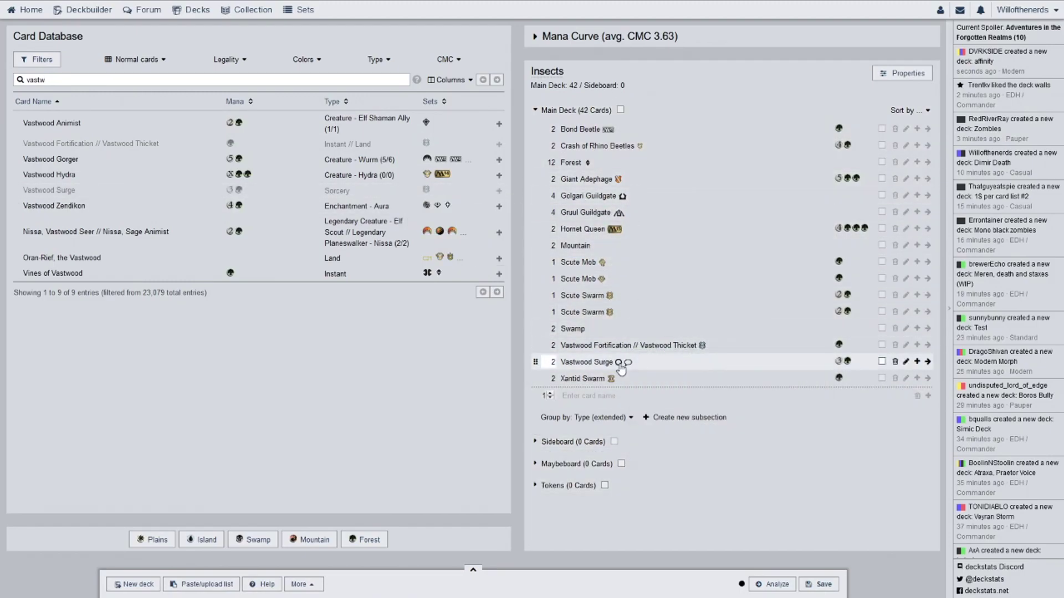
Set the Vastwood Surge printing to Zendikar Rising (U) and review its card details page.
click(619, 363)
click(620, 411)
mouse_move(597, 367)
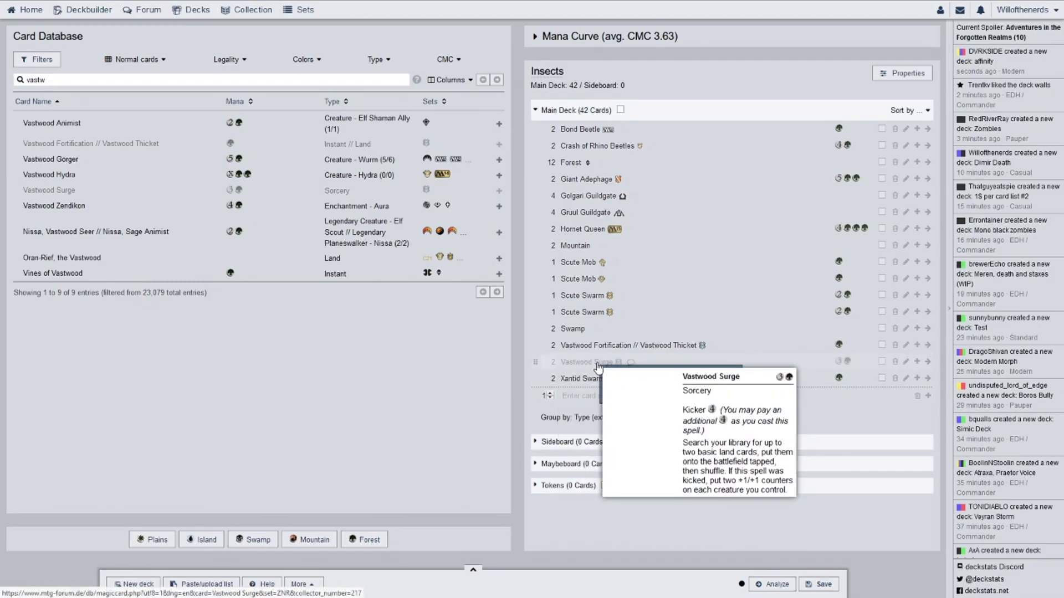
click(596, 366)
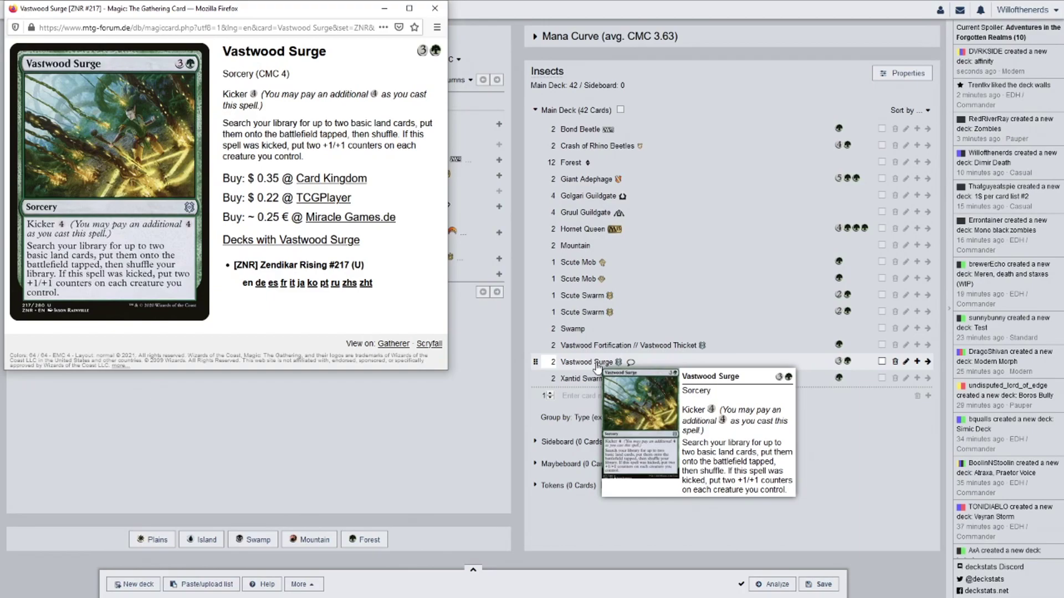
click(435, 8)
Search the card database for "scale the" and add two copies of Scale the Heights to the main deck.
double_click(112, 81)
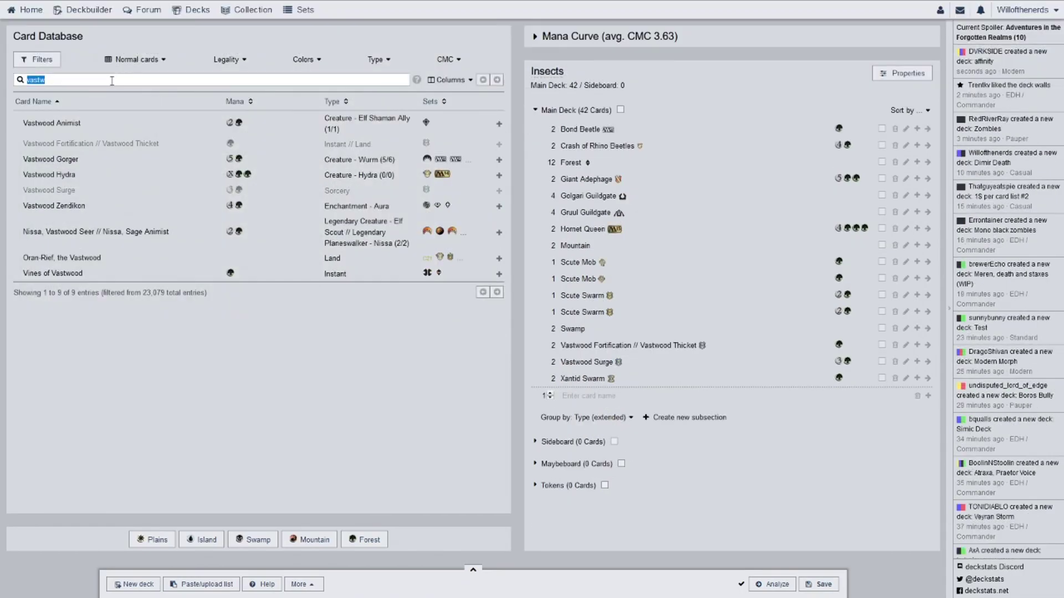
text(scale the)
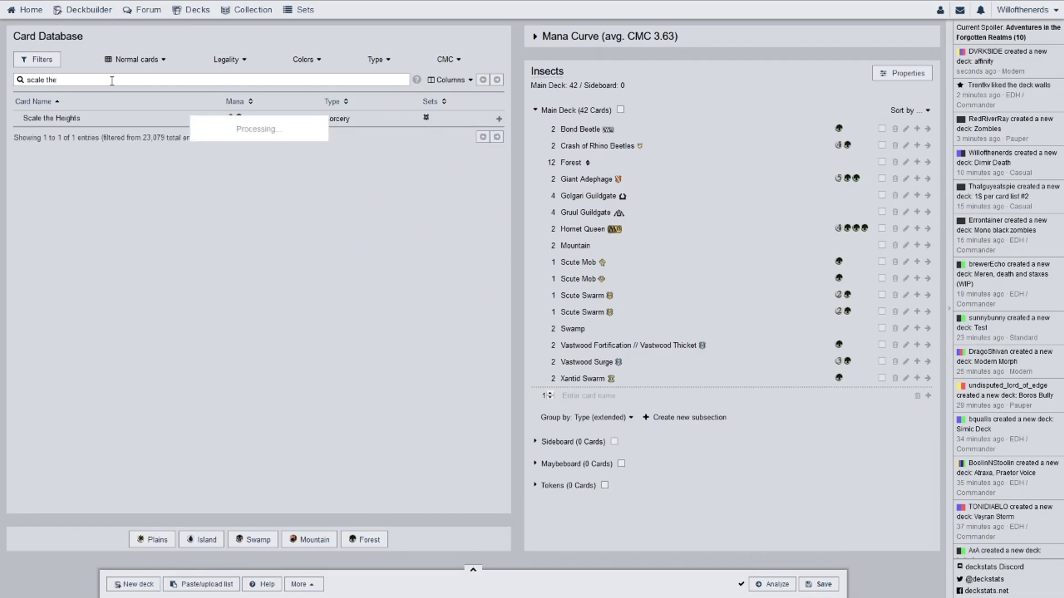
drag(174, 118, 513, 180)
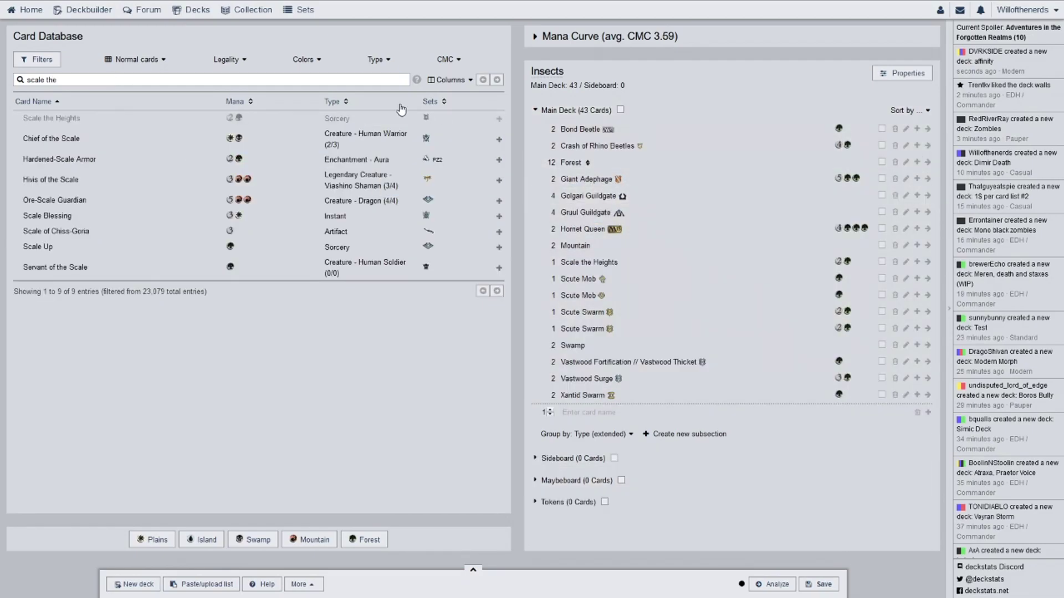
drag(389, 123, 610, 353)
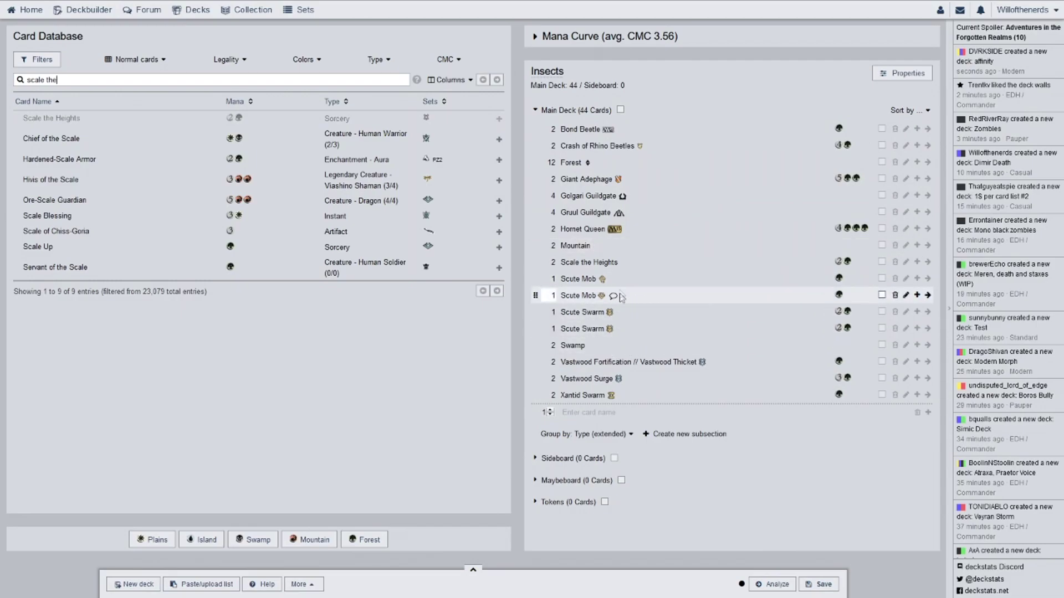
Set the Scale the Heights printing to Zendikar Rising (C) and preview the card.
click(622, 265)
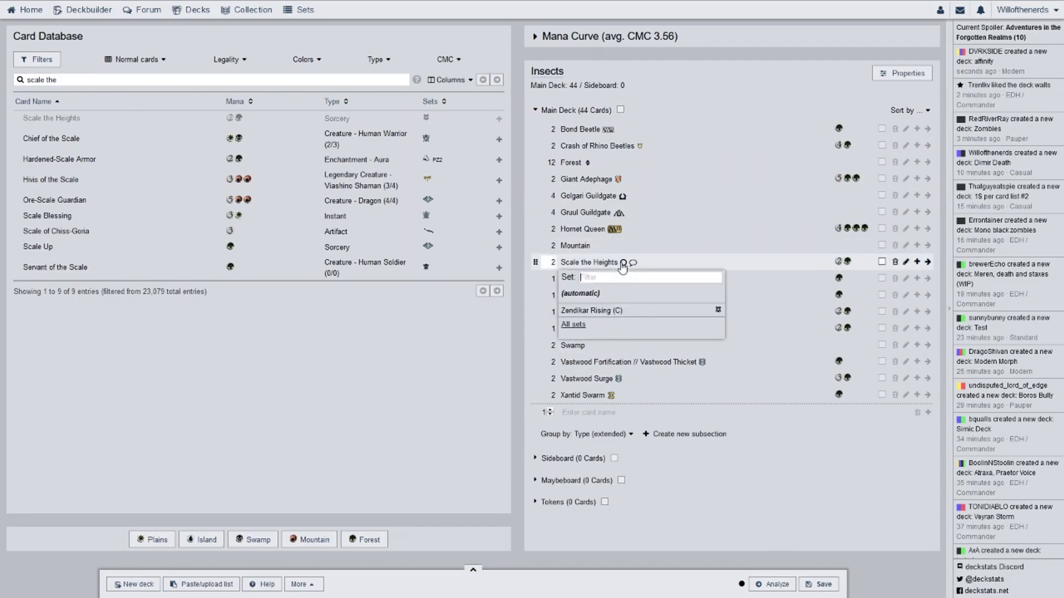
click(612, 312)
mouse_move(604, 266)
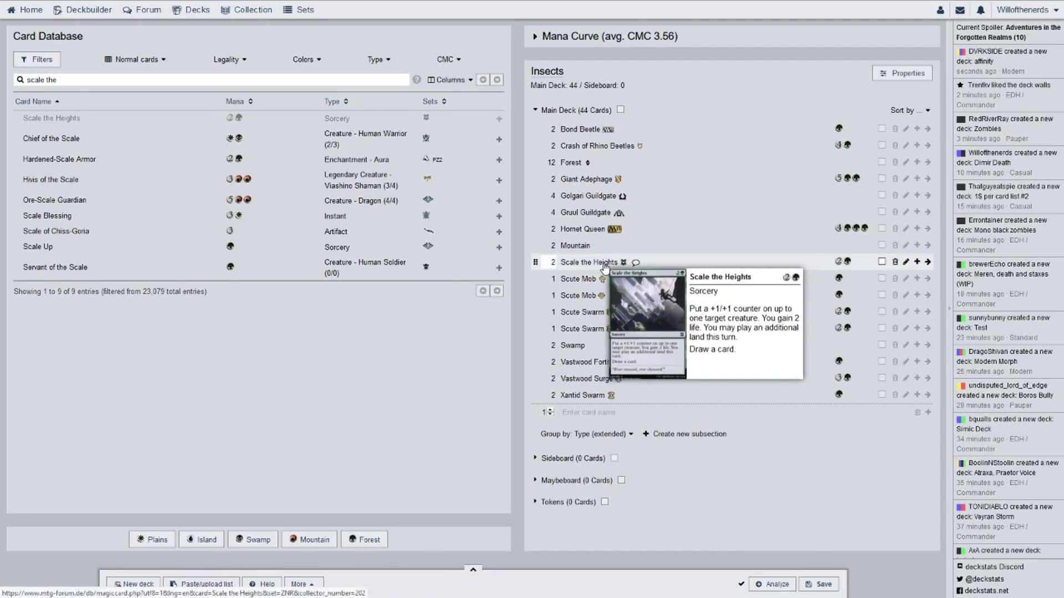
Review the card details page for Scale the Heights and close it.
click(603, 263)
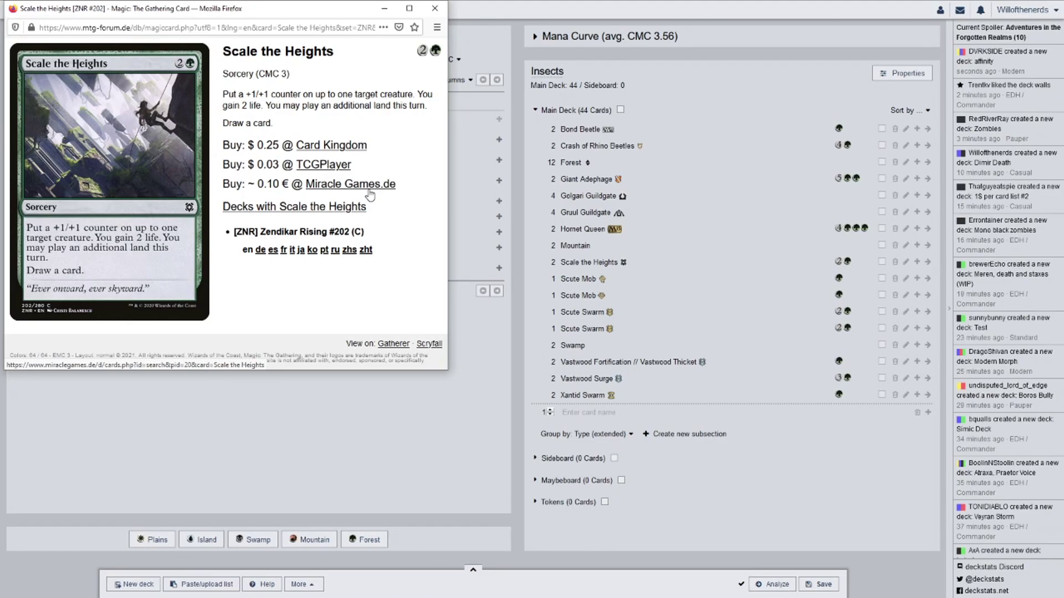
click(435, 8)
Search the card database for "slice in t" and add two copies of Slice in Twain to the main deck.
triple_click(157, 81)
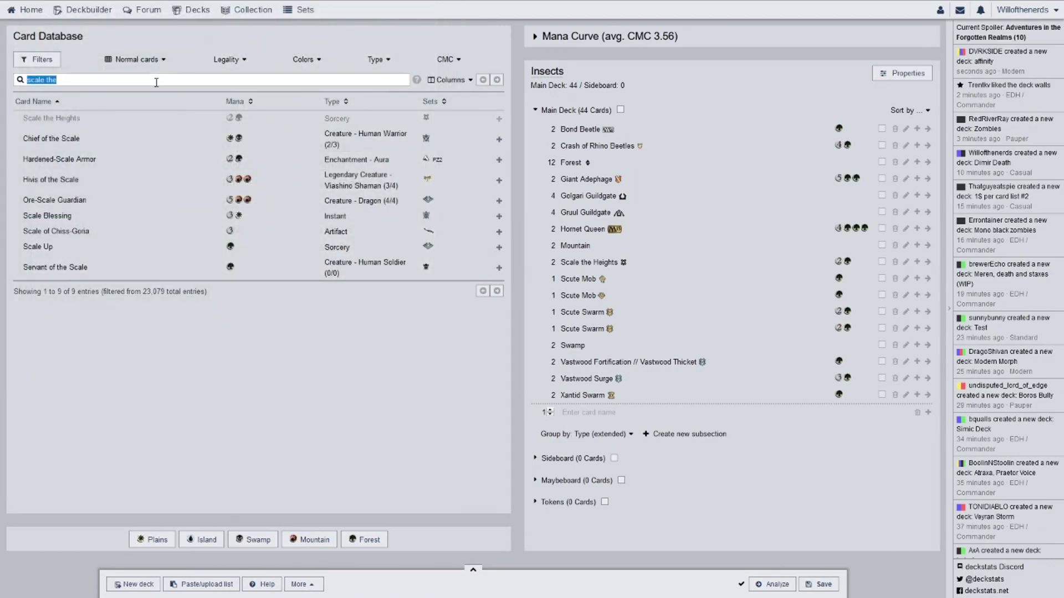
text(s)
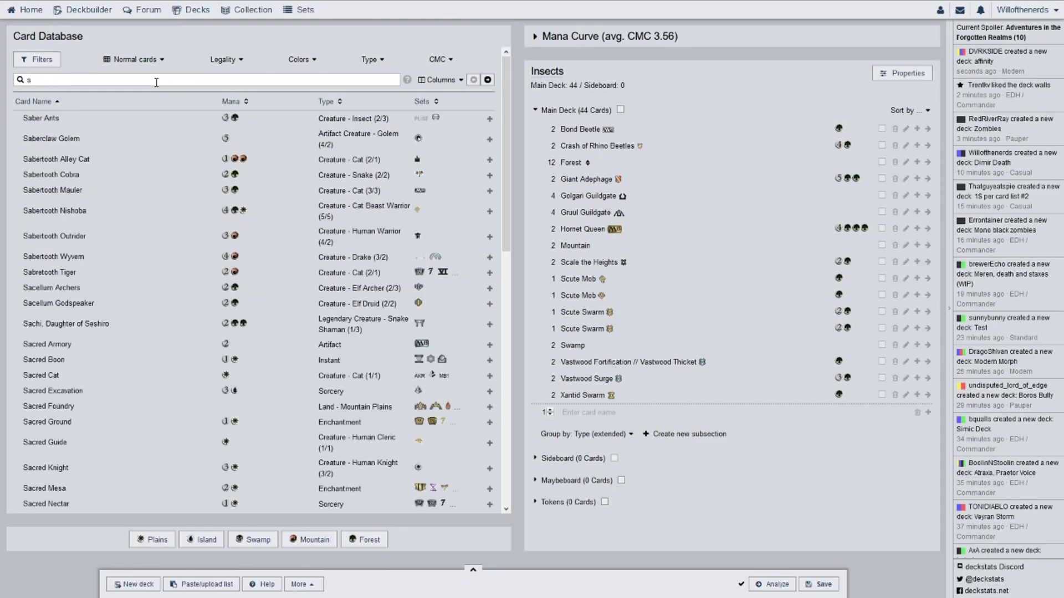
text(lice in t)
drag(110, 118, 697, 192)
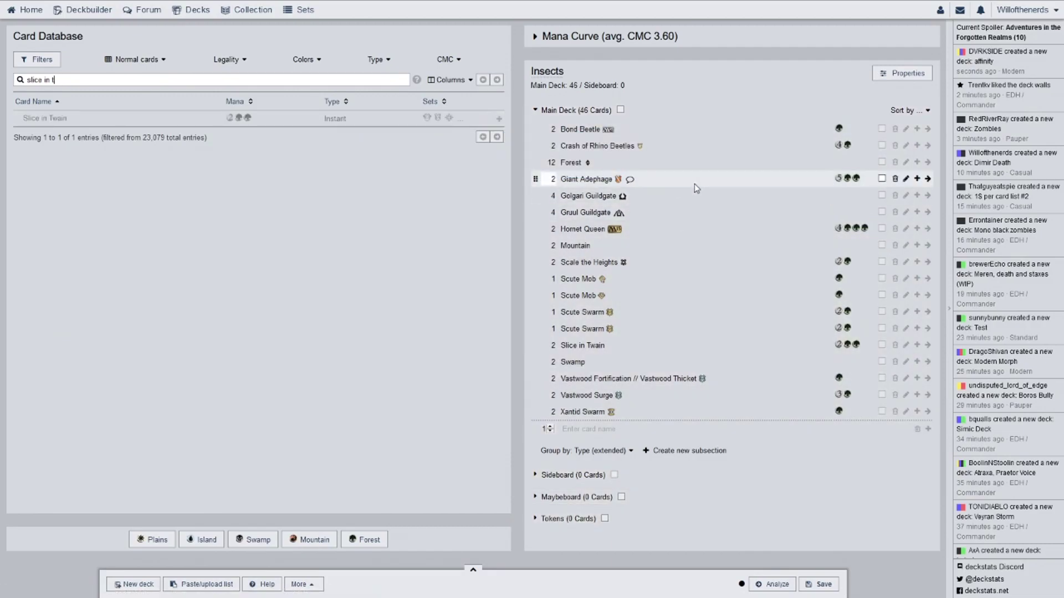
Set the Slice in Twain printing to Ixalan (U) and review its card details page.
click(611, 347)
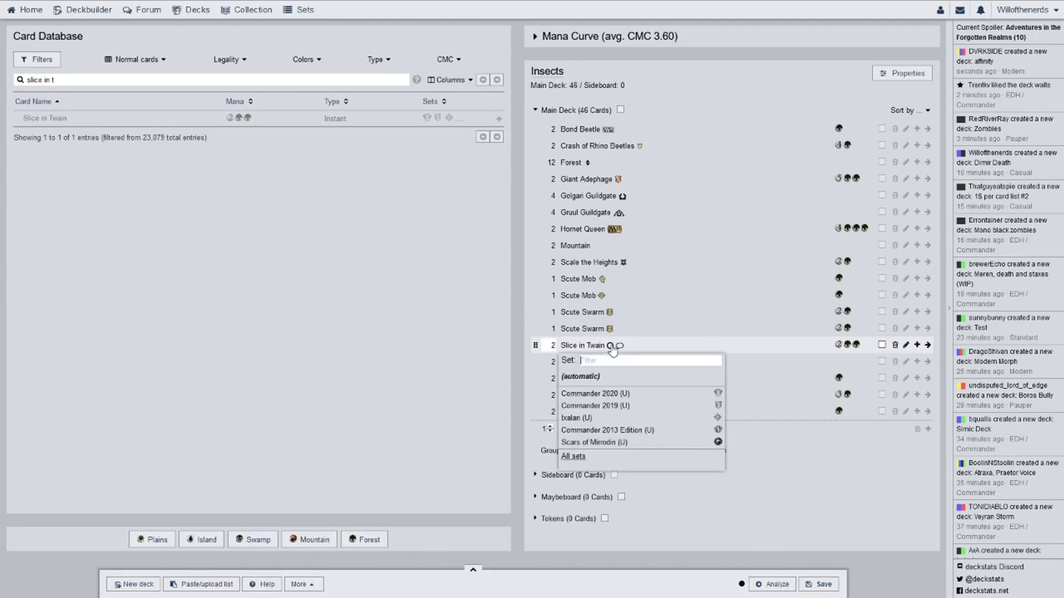
click(587, 418)
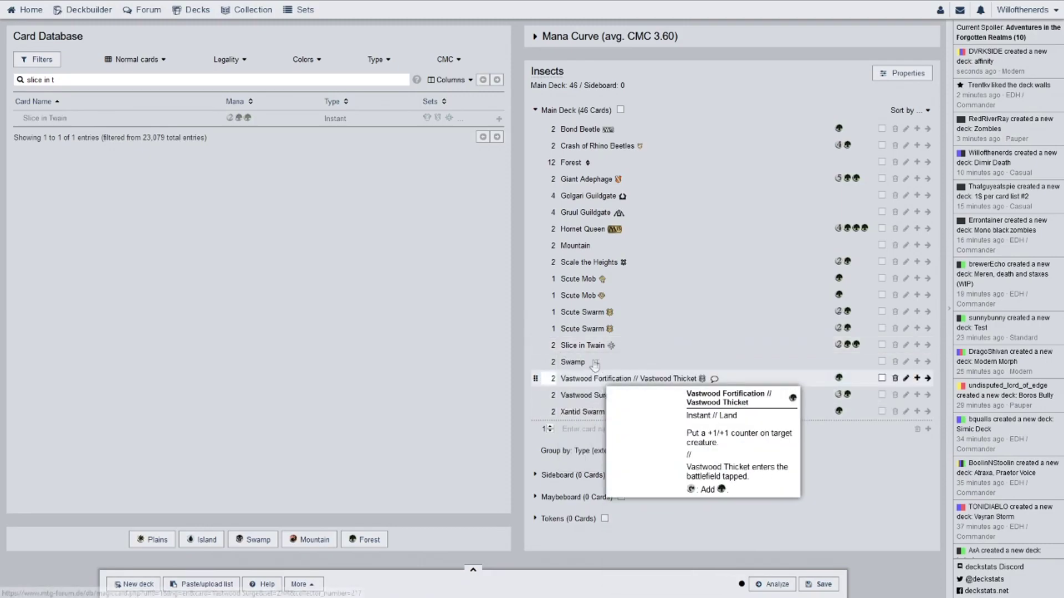
click(578, 347)
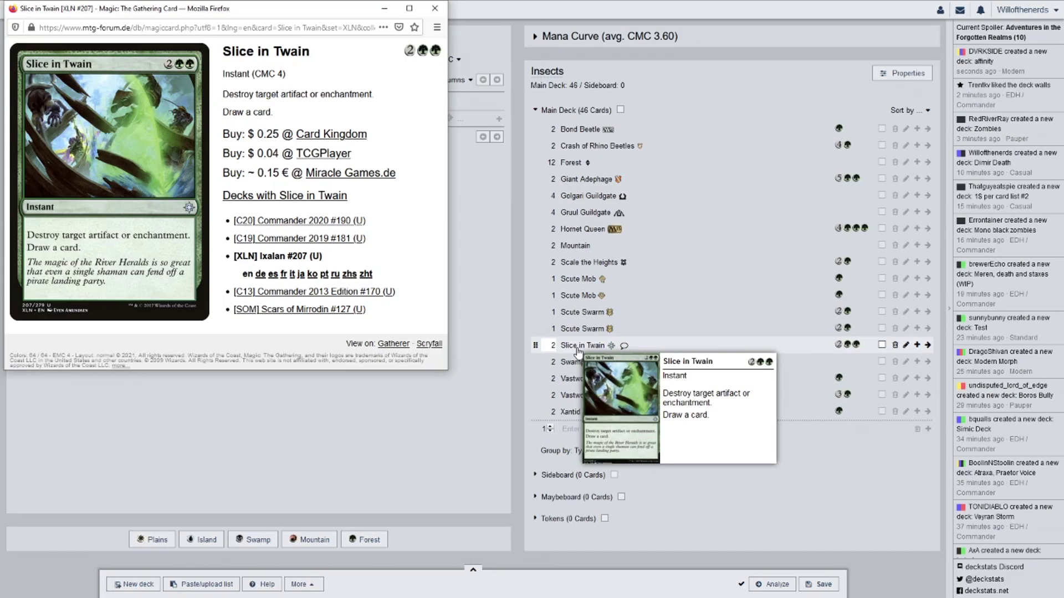
click(443, 6)
Search the card database for "ant" and add two copies of Ant Queen to the main deck.
click(268, 80)
key(ctrl+a)
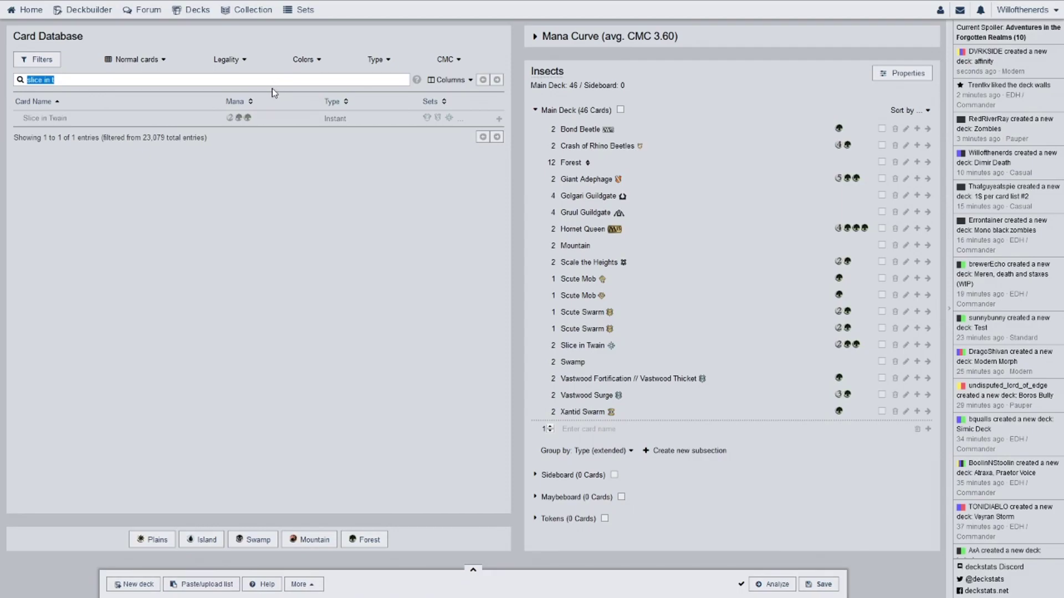
text(ant)
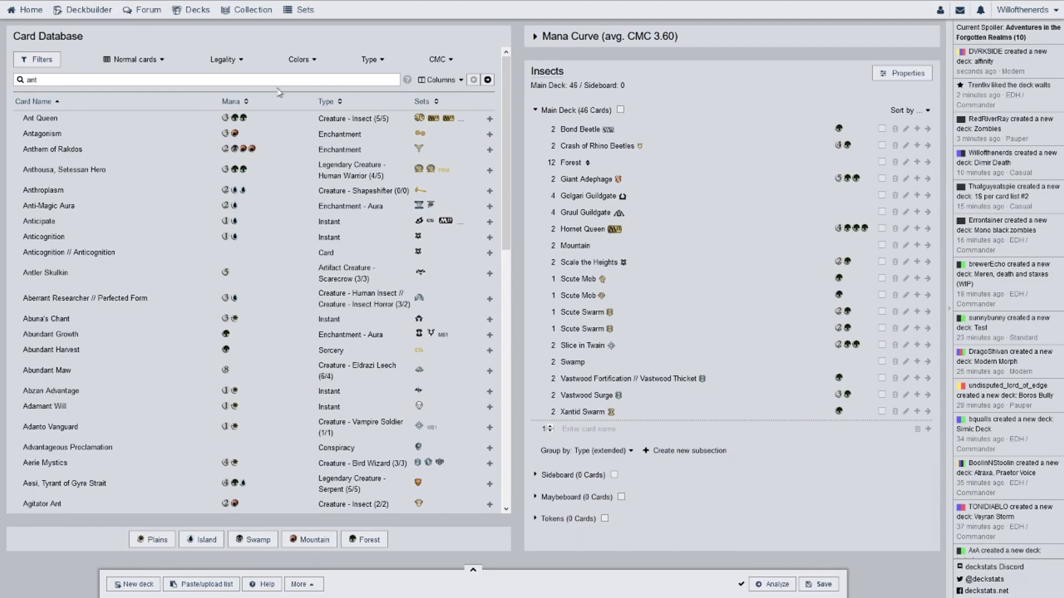
drag(309, 116, 546, 164)
drag(308, 118, 660, 207)
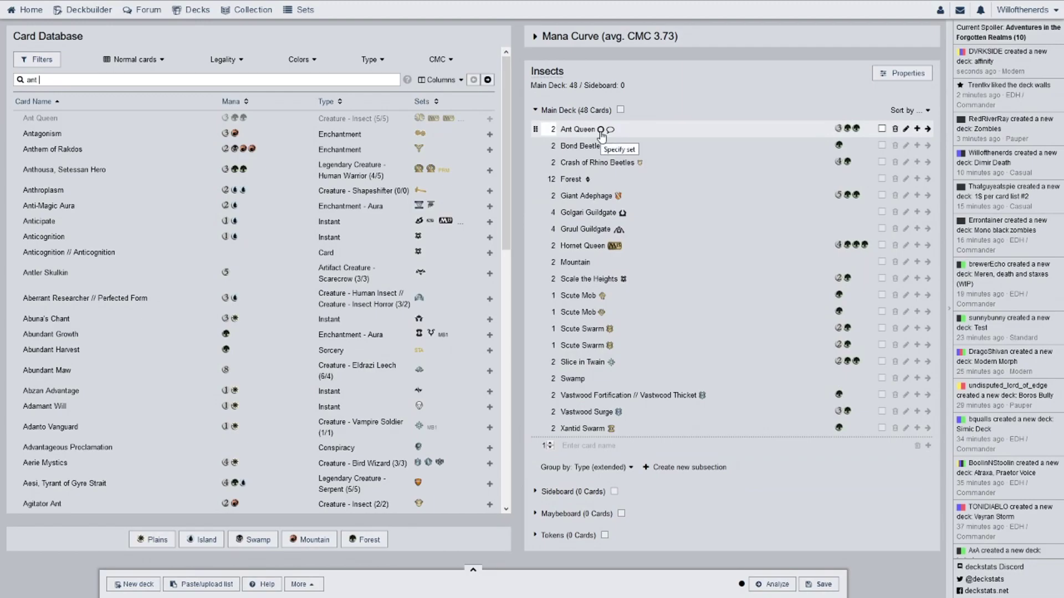
Set the Ant Queen printing to Magic 2010 (R) and review its card details page.
click(600, 131)
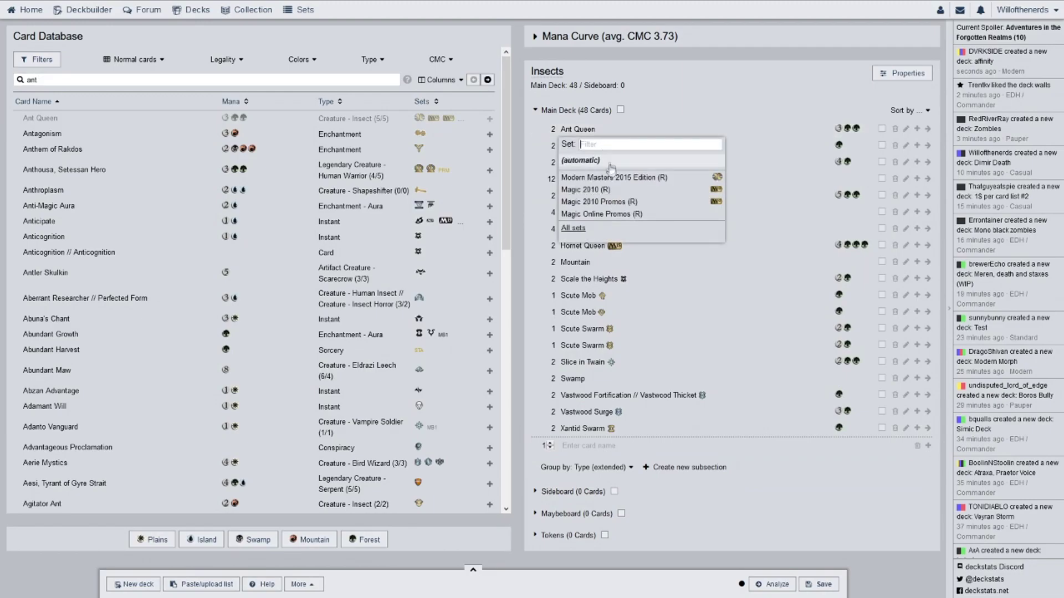
click(634, 192)
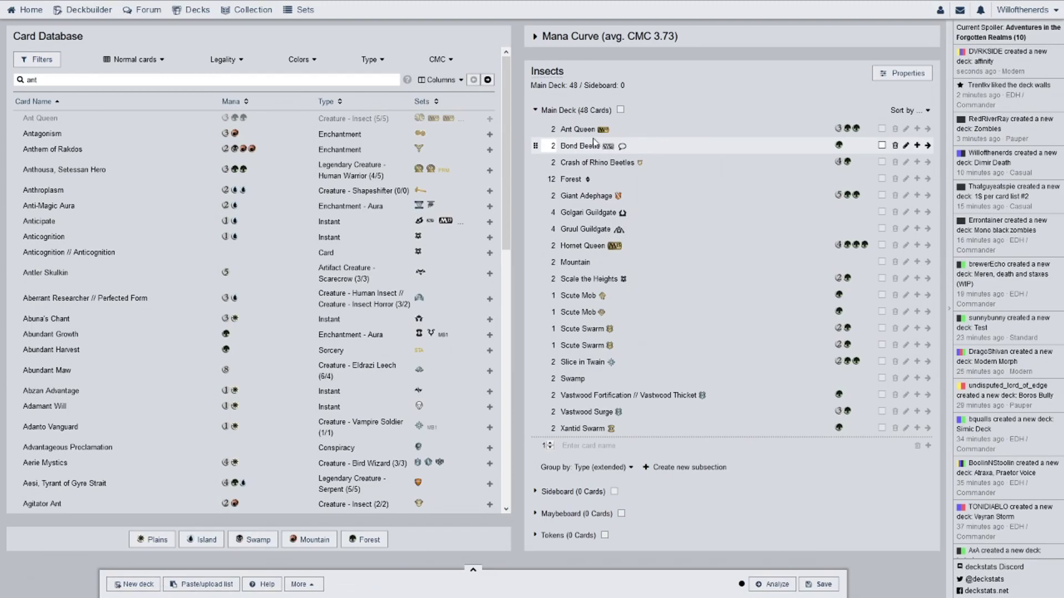
click(569, 130)
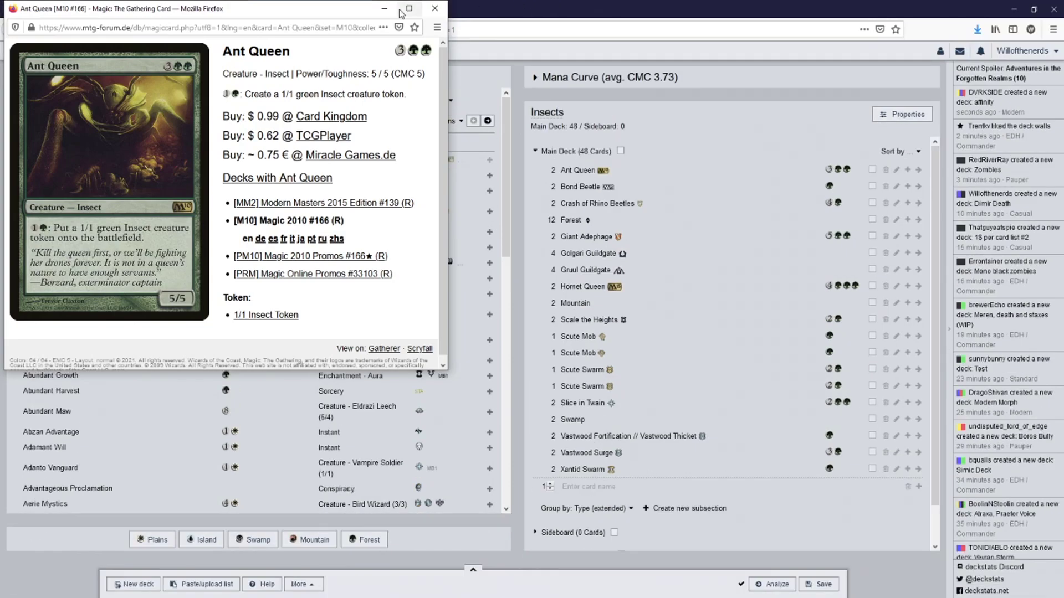
click(434, 8)
Search the card database for "vorap" and add one Vorapede to the main deck in the Commander 2020 (M) printing.
double_click(88, 82)
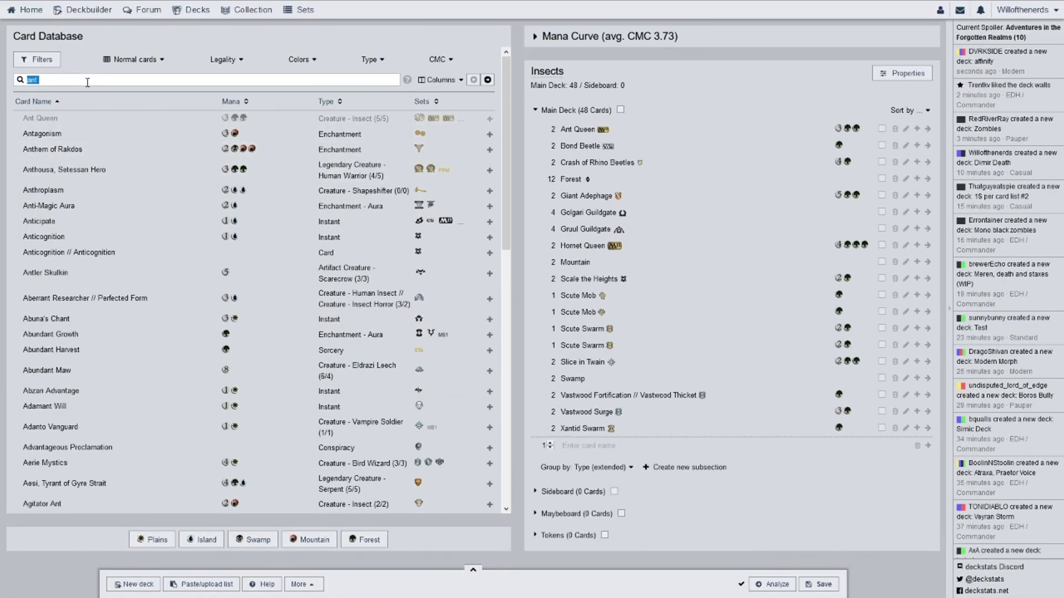
text(va)
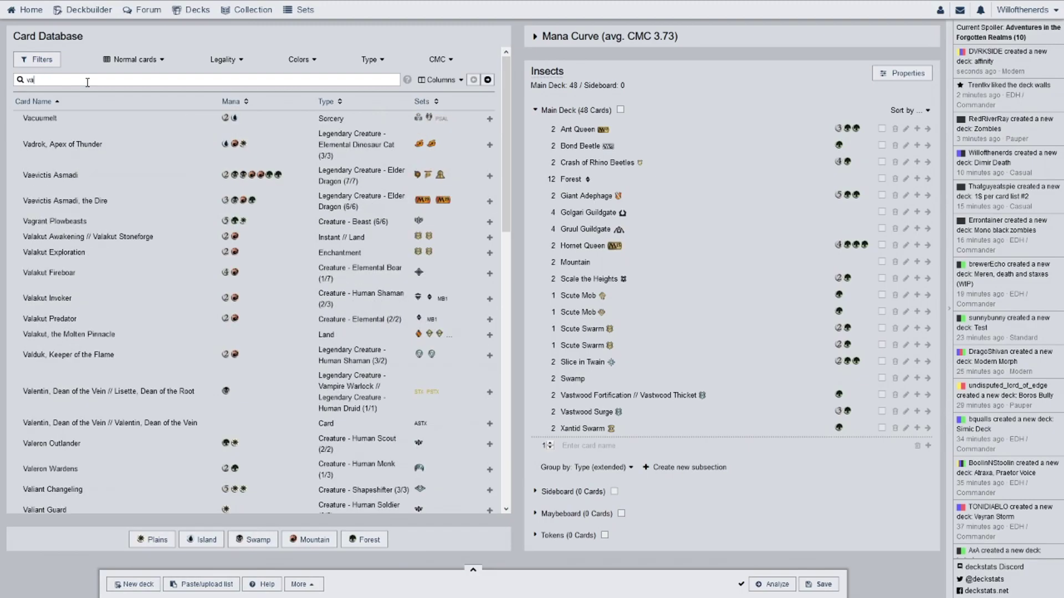
text(r)
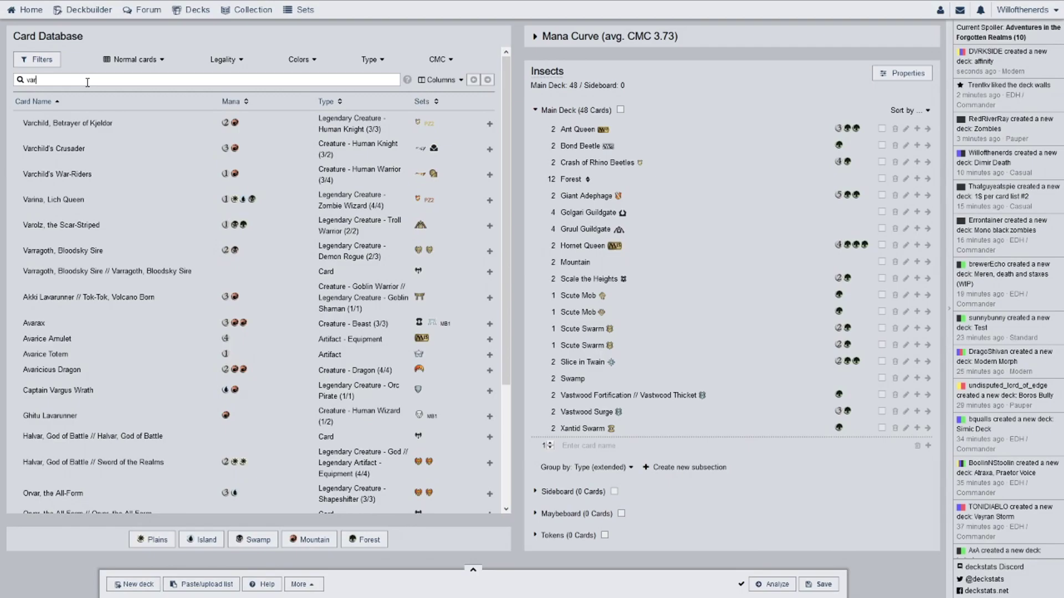
key(BackSpace)
text(ra)
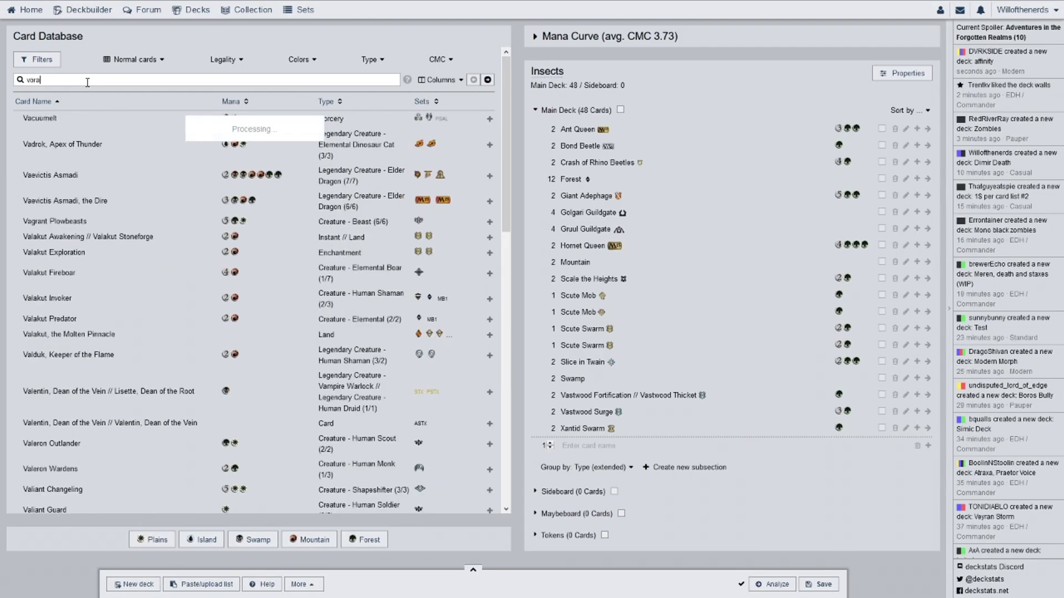
text(p)
drag(86, 118, 612, 194)
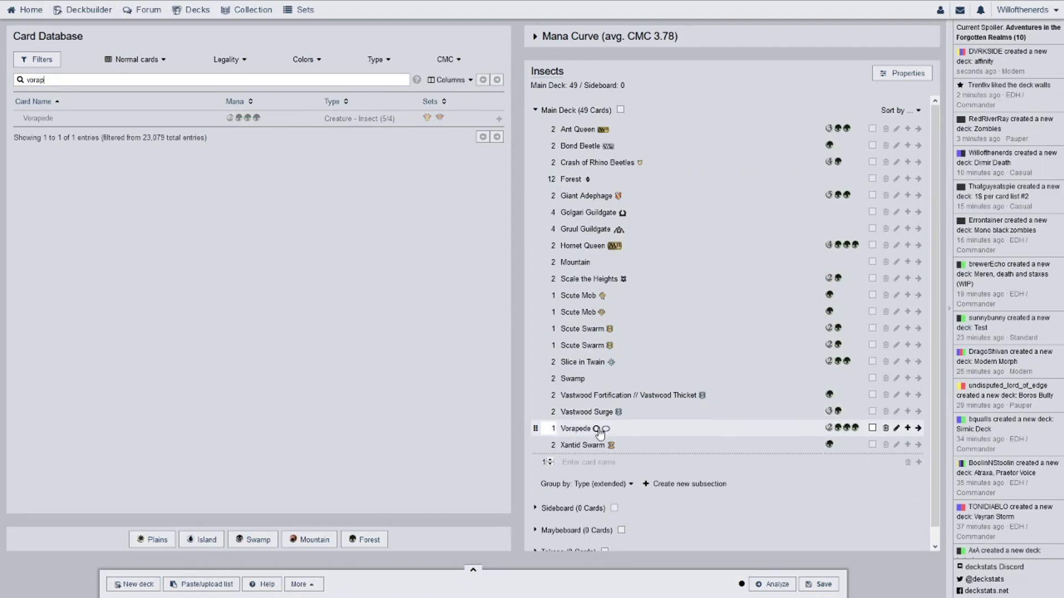
click(597, 429)
click(596, 476)
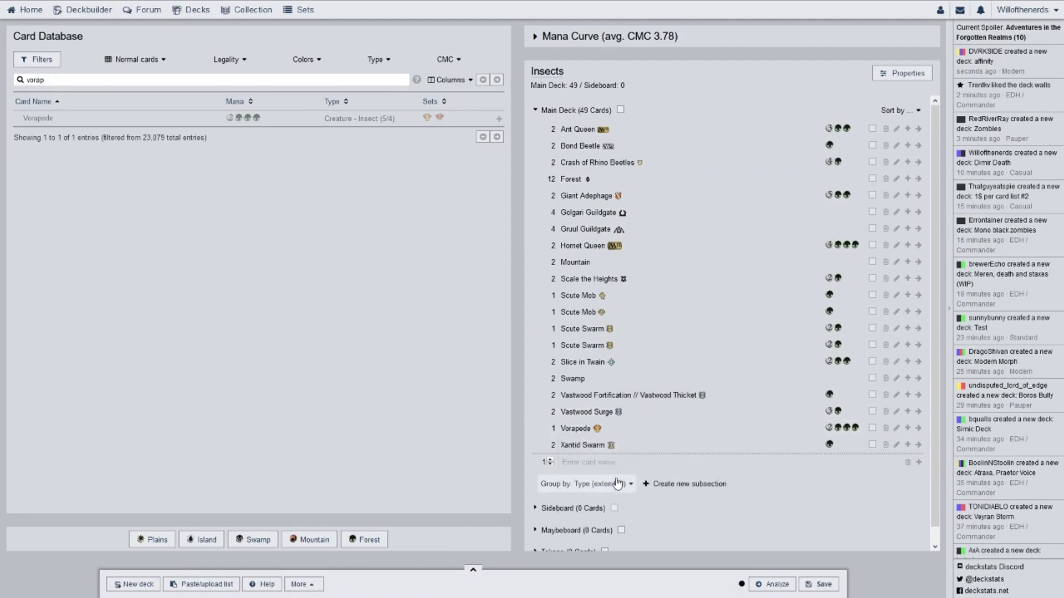
Add a second Vorapede in the Dark Ascension (M) printing and review its card details page.
drag(284, 117, 598, 450)
click(597, 446)
click(578, 504)
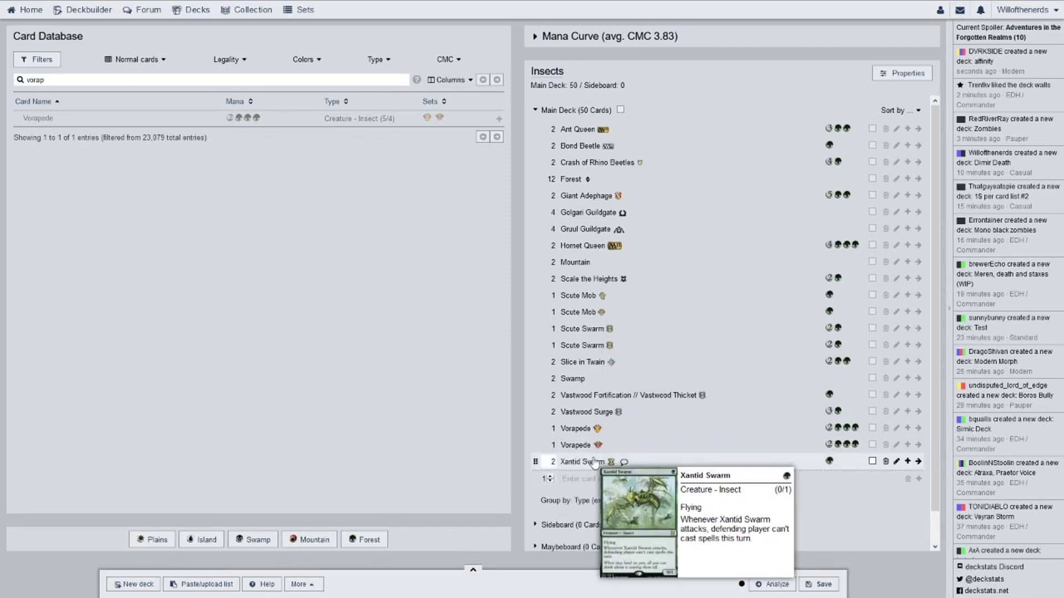
click(585, 447)
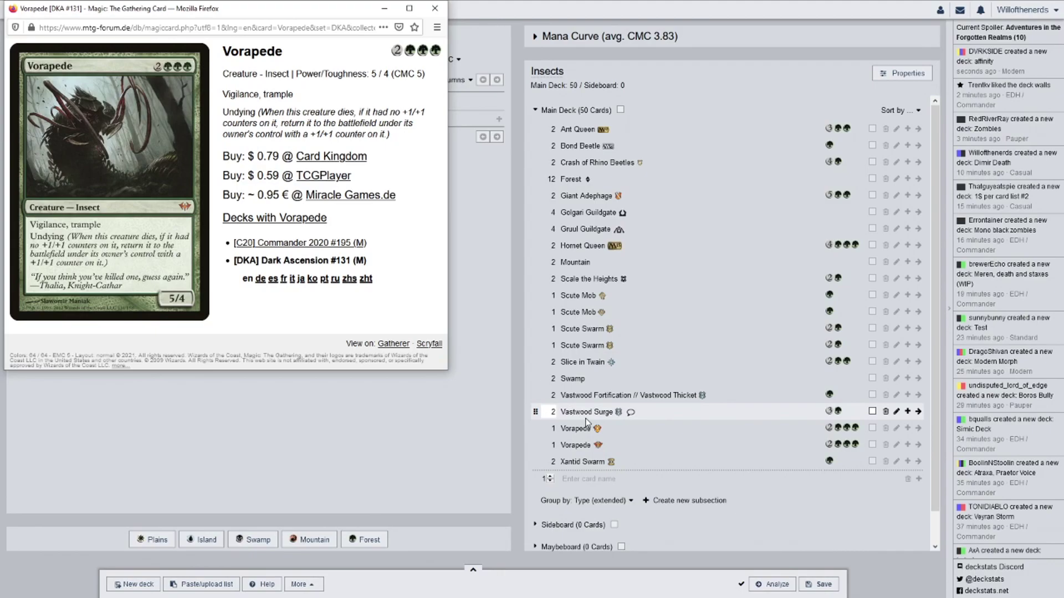
click(435, 9)
Search the card database for "eternal th" and add two copies of Eternal Thirst to the main deck.
double_click(111, 79)
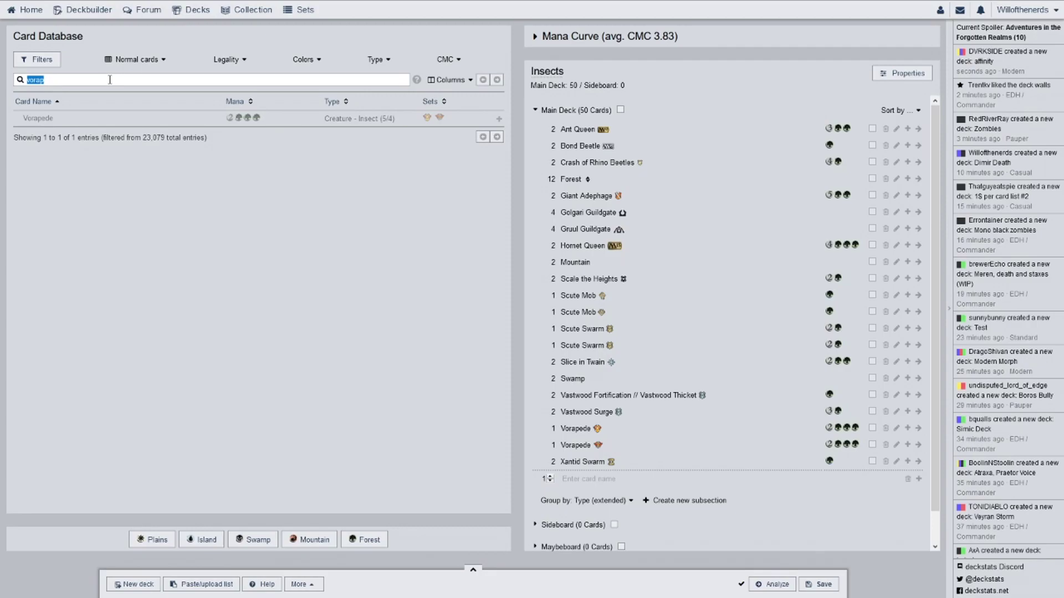
key(BackSpace)
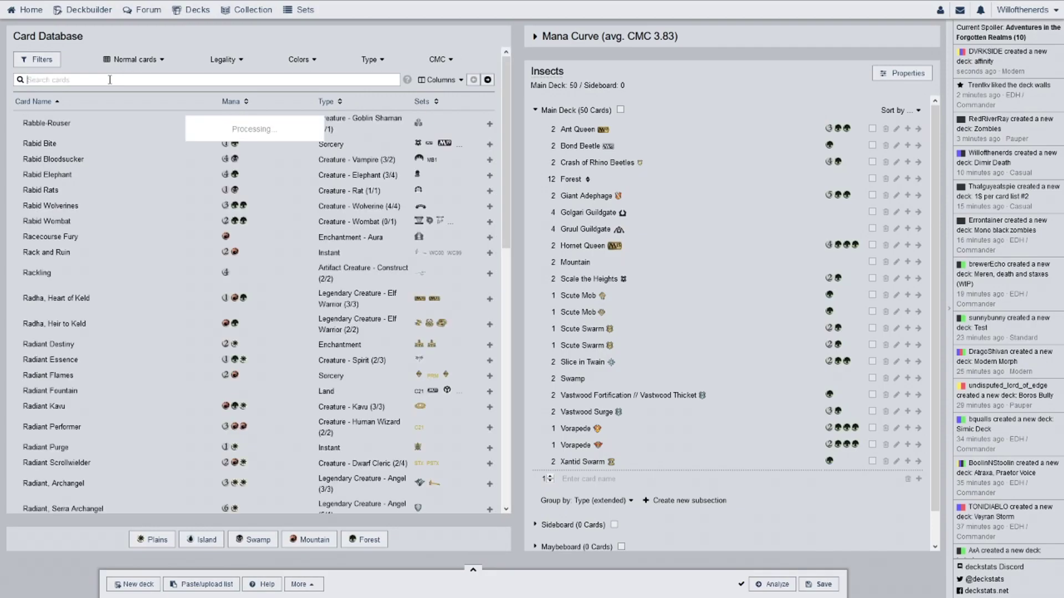
text(ele)
text(r)
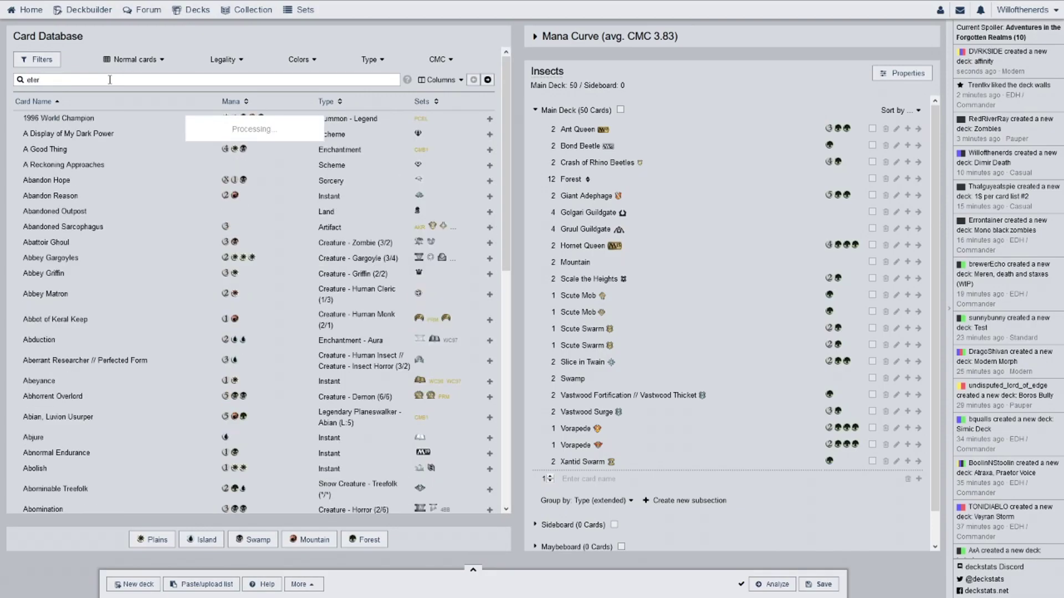
text(nal)
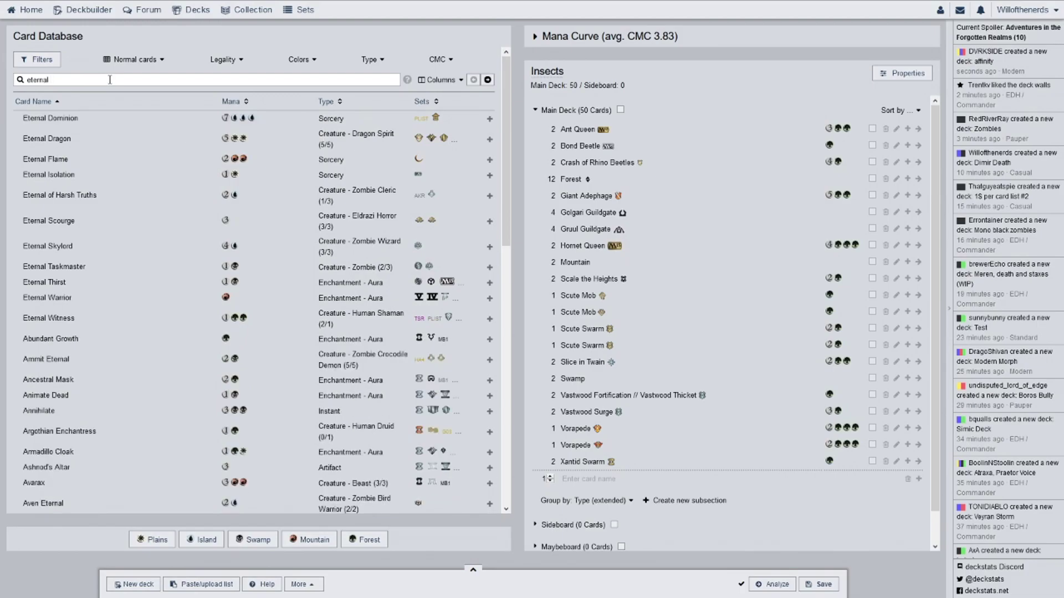
text( th)
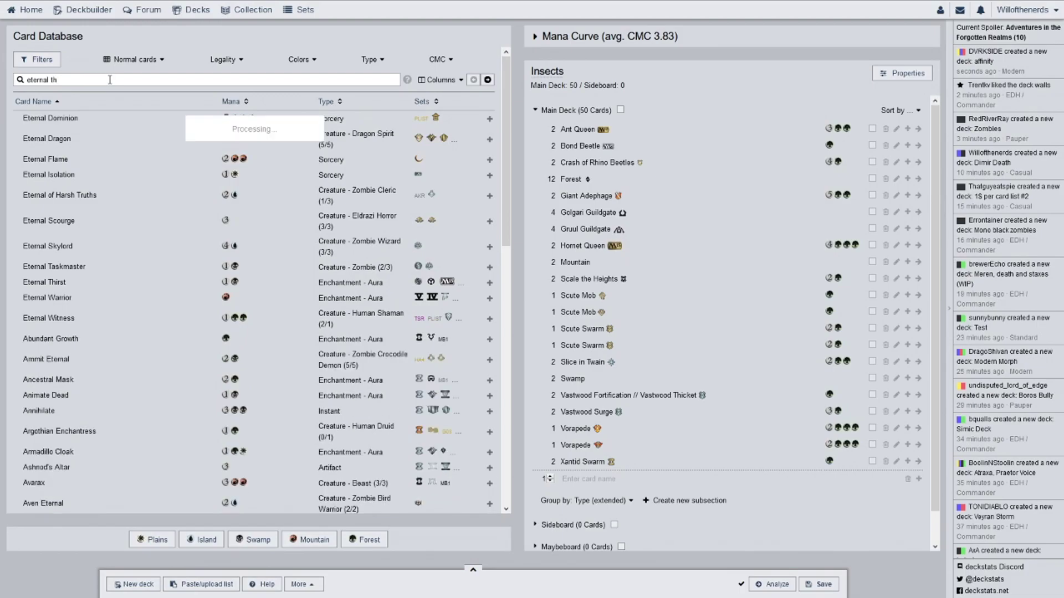
drag(153, 127, 554, 166)
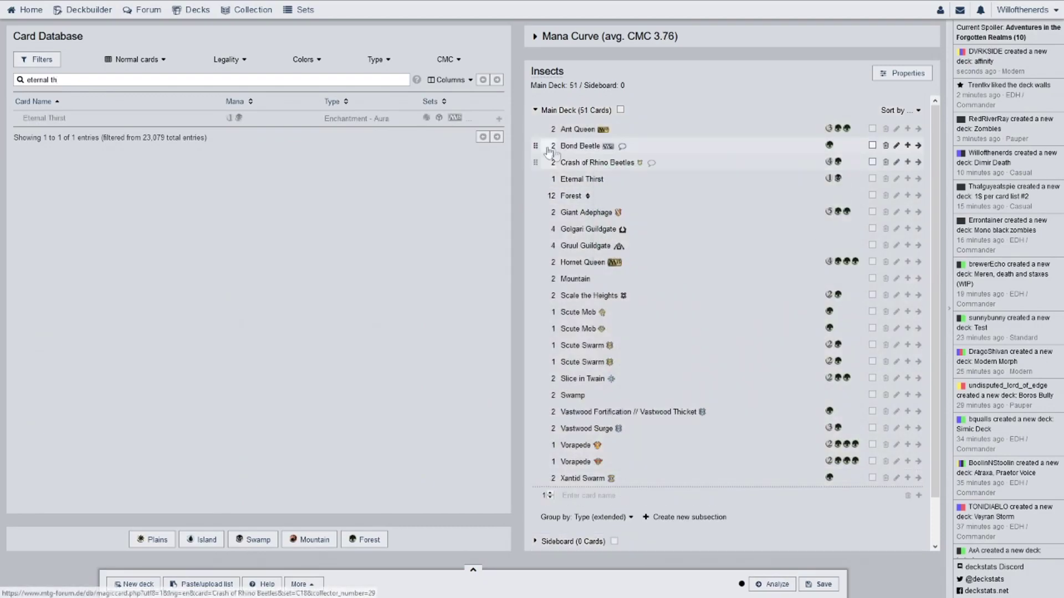
drag(640, 173, 636, 172)
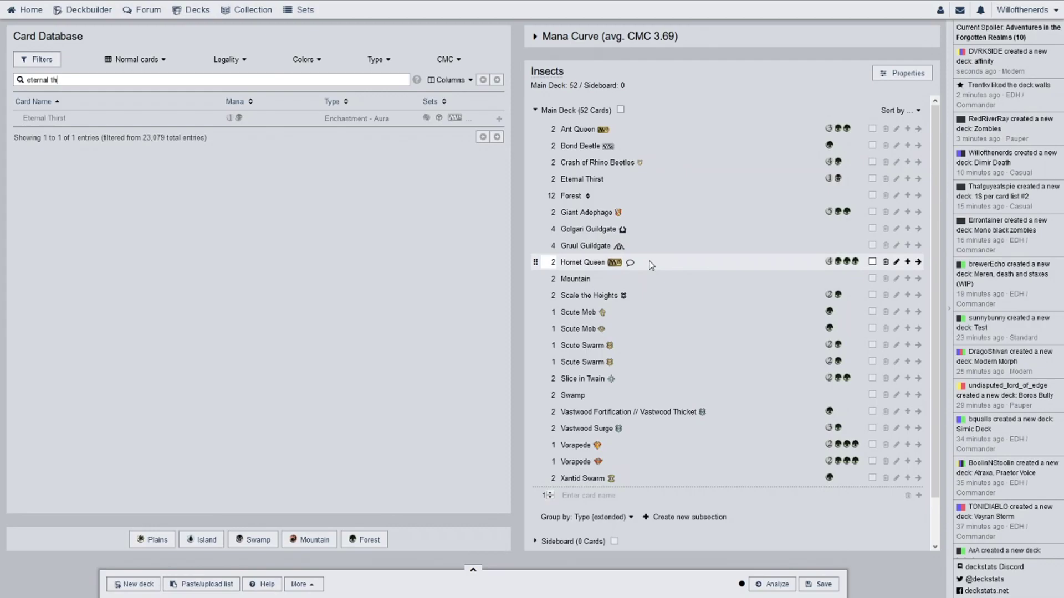
Set the Eternal Thirst printing to Magic 2015 Core Set (C) and review its card details page.
click(609, 180)
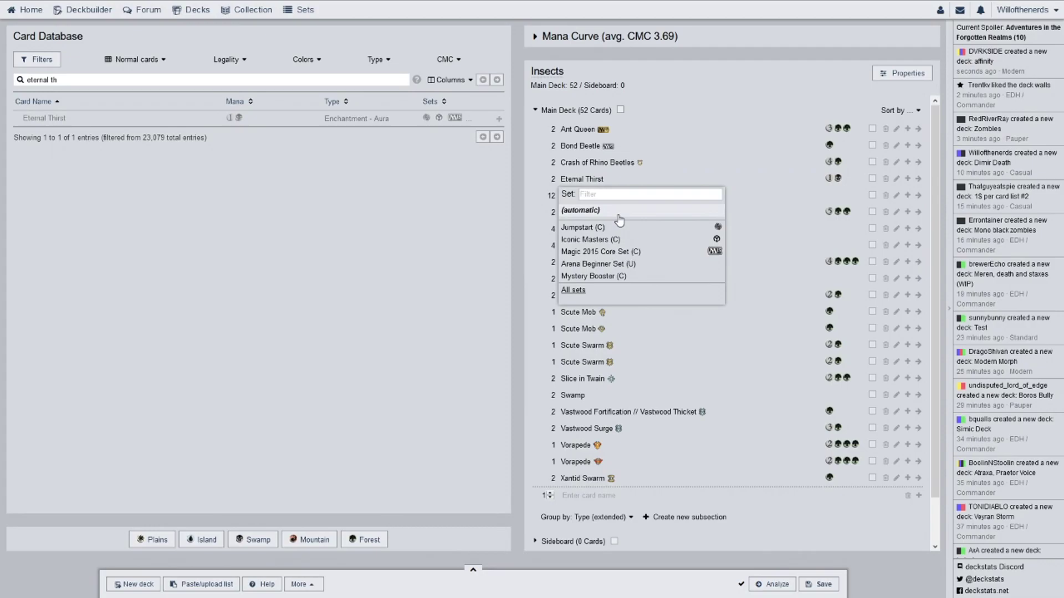
click(637, 252)
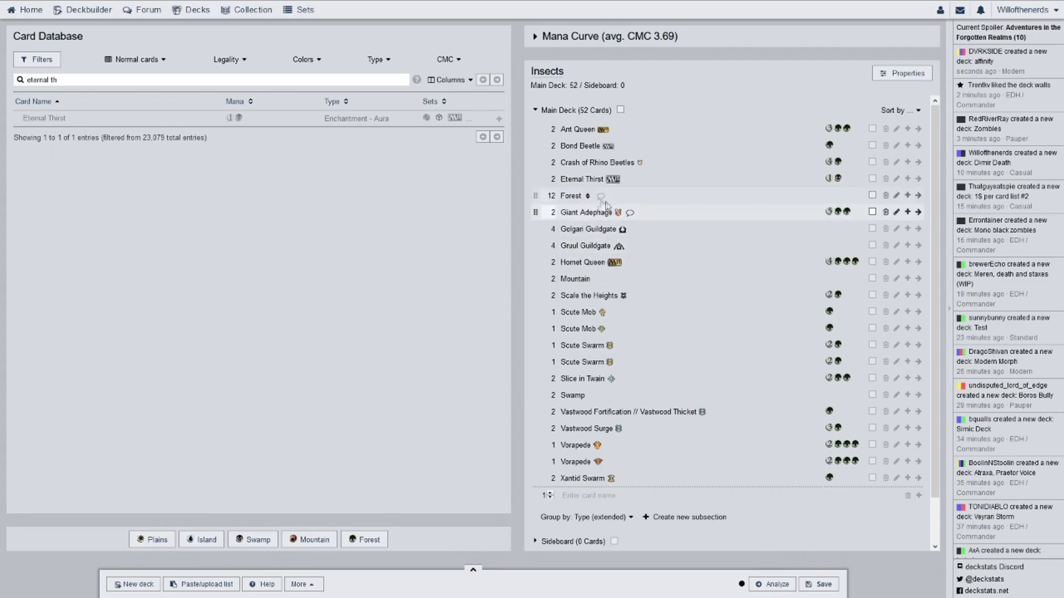
click(579, 180)
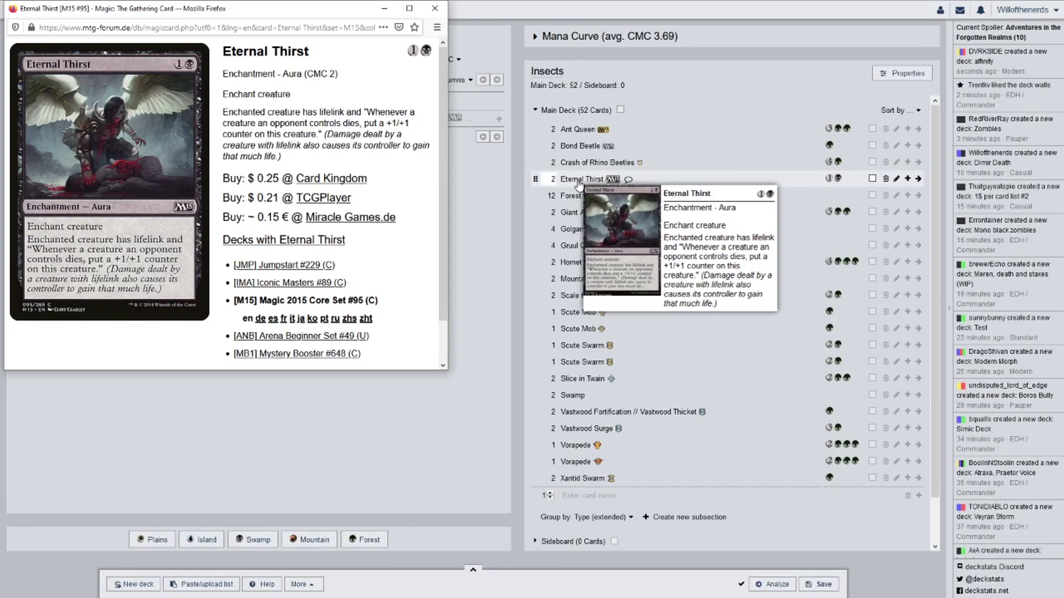
click(432, 9)
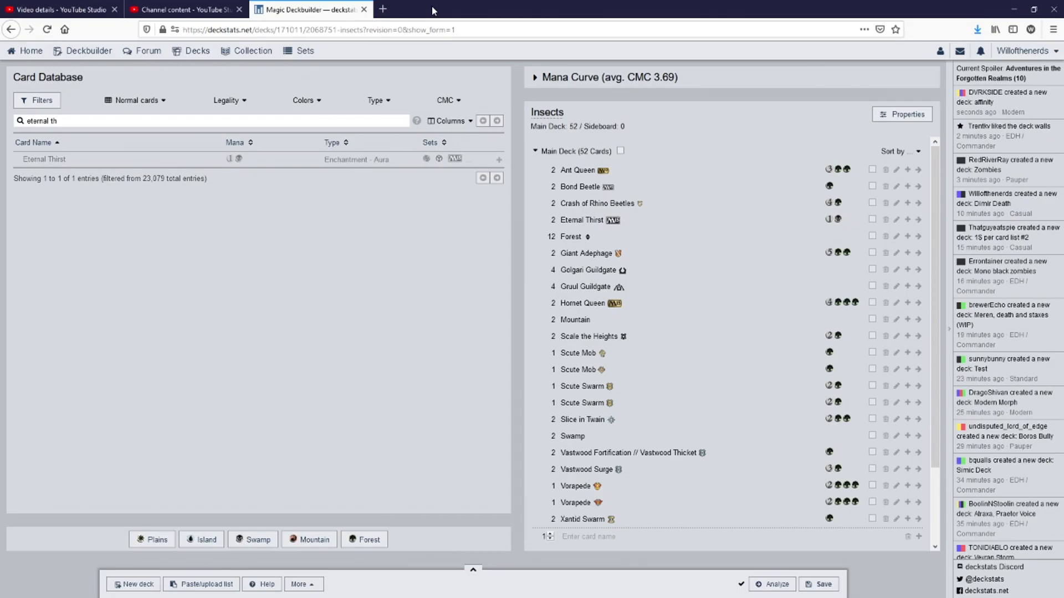
Search the card database for "foundry ho" and add two copies of Foundry Hornet to the main deck.
click(69, 82)
triple_click(69, 82)
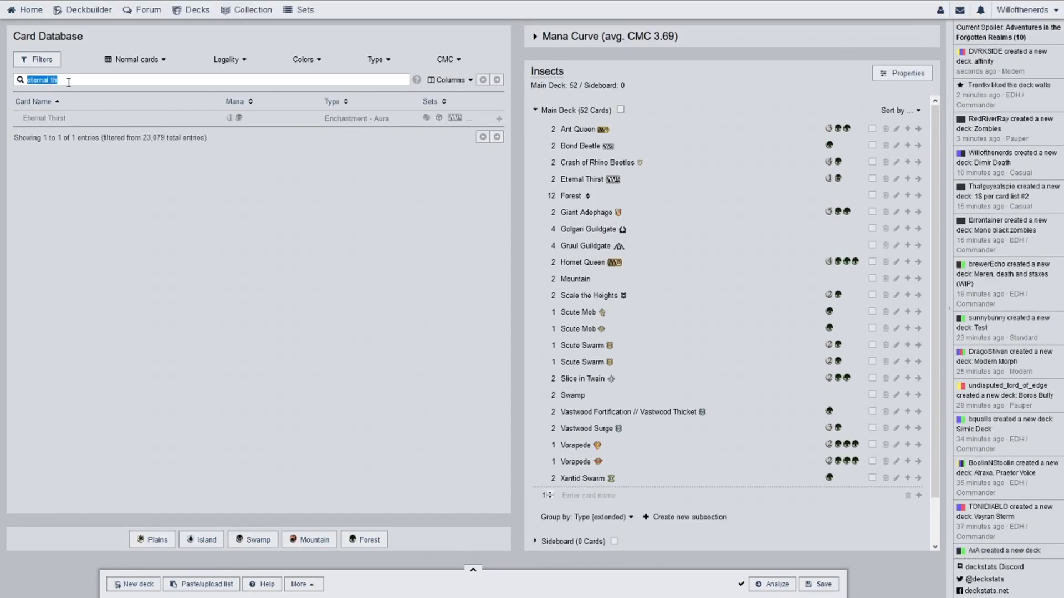
text(fou)
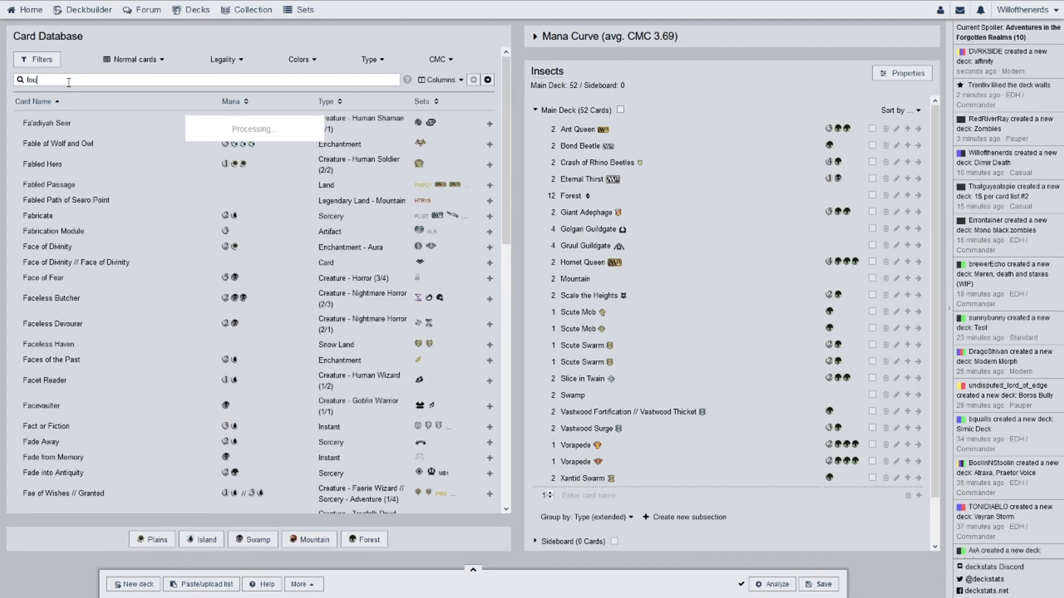
text(ndry )
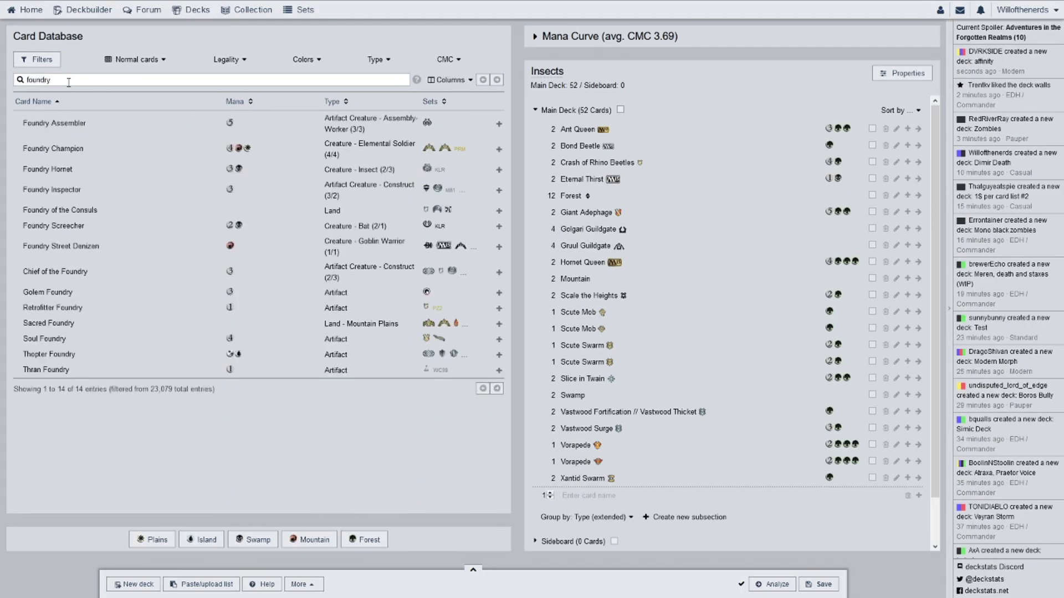
text(ho)
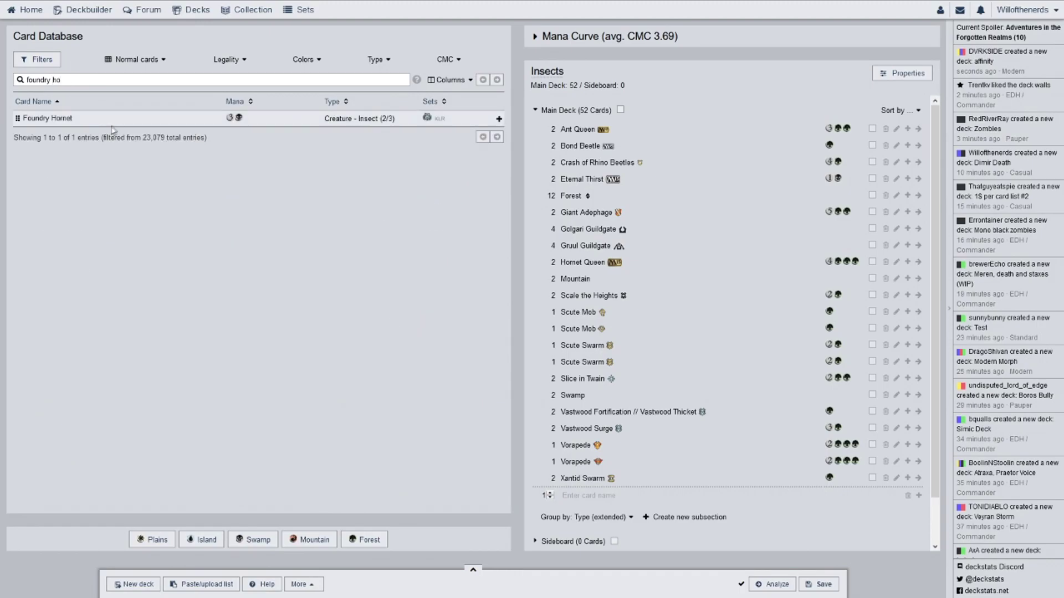
drag(113, 130, 551, 186)
drag(350, 123, 669, 195)
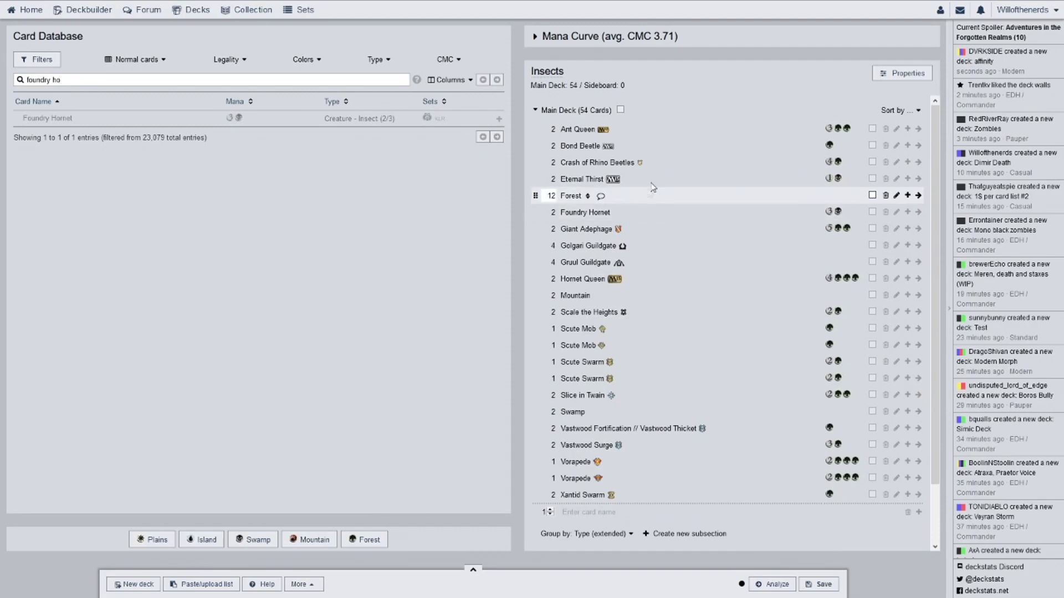
Set the Foundry Hornet printing to Aether Revolt (U) and review its card details page.
mouse_move(608, 268)
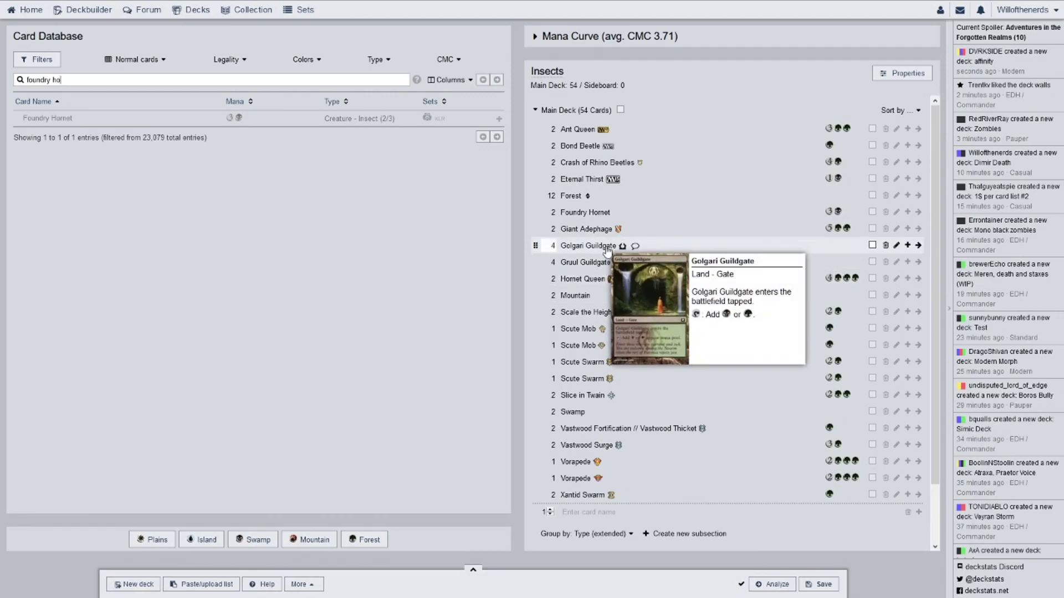
click(616, 212)
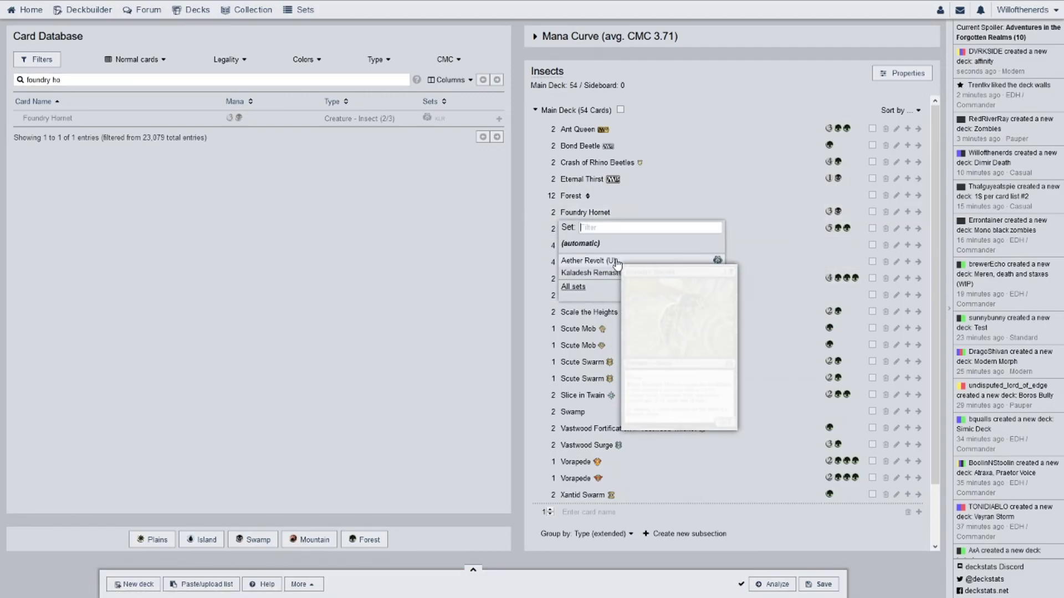
click(588, 261)
click(585, 213)
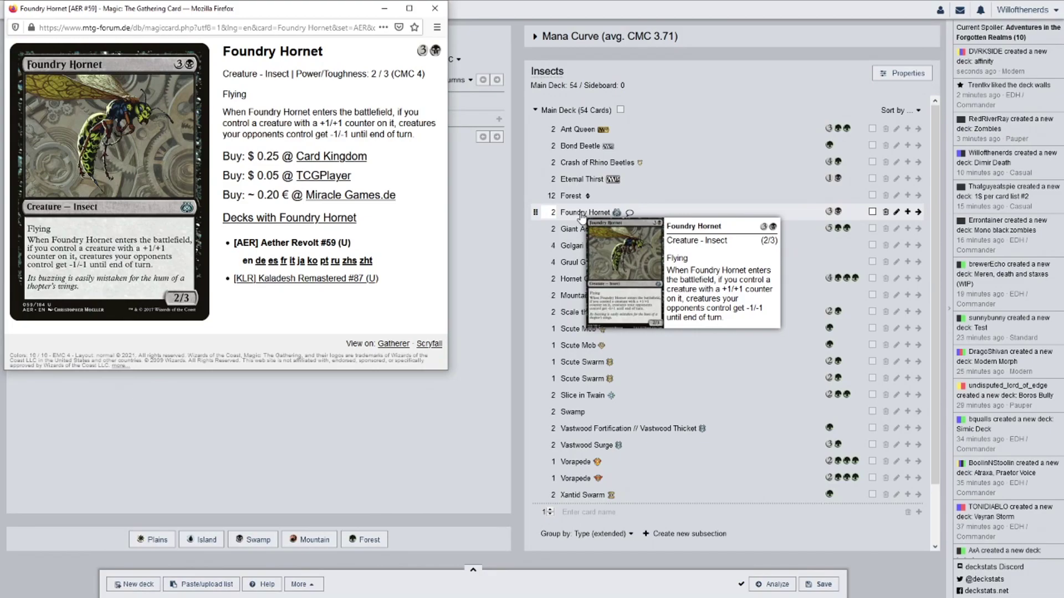
click(435, 8)
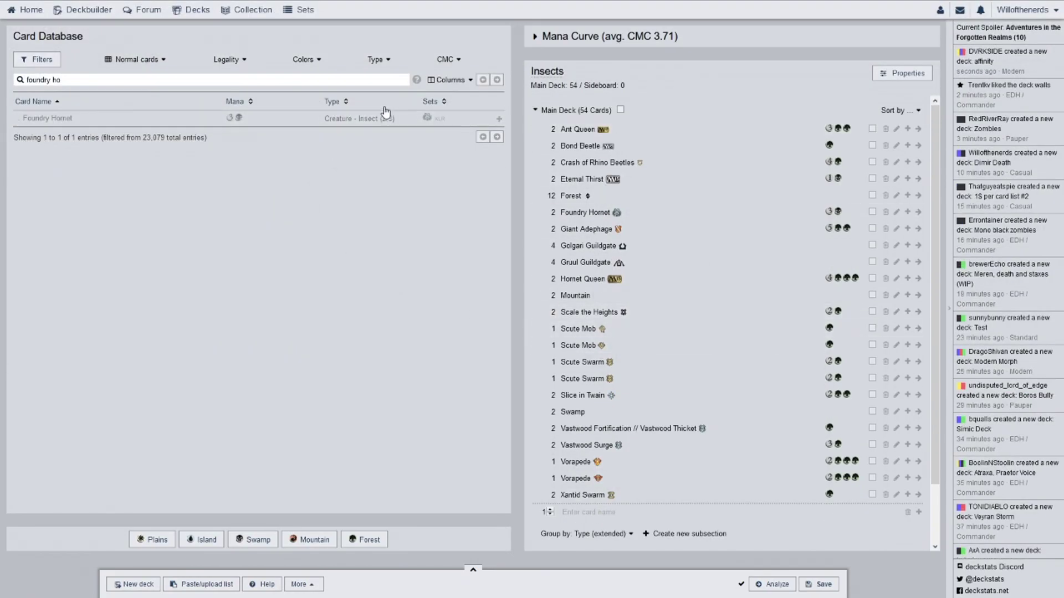
Search the card database for "swarm of b" and add two copies of Swarm of Bloodflies to the main deck.
triple_click(145, 82)
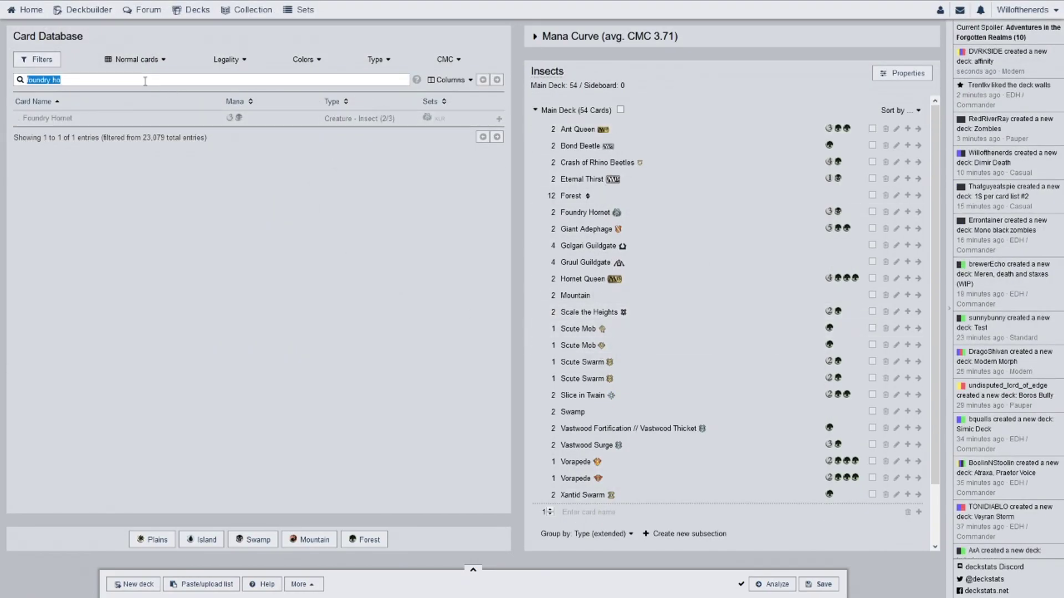
text(swar)
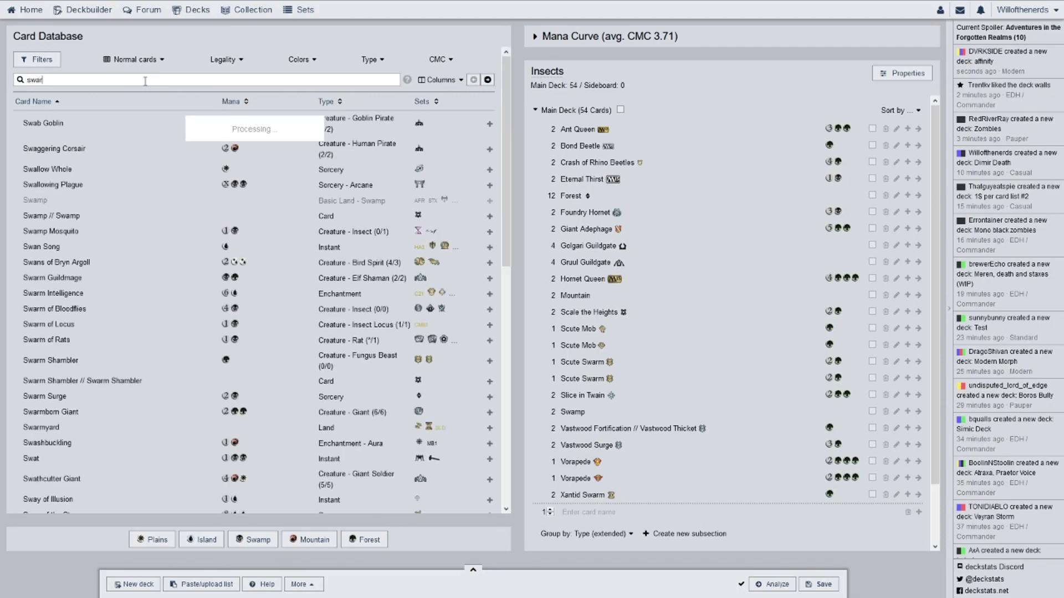
text(m of b)
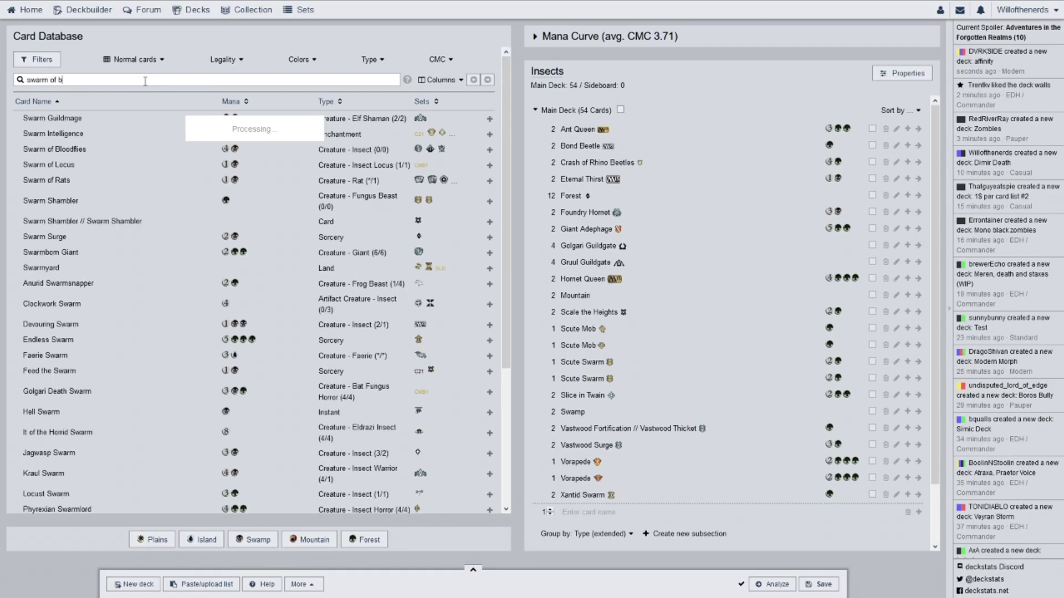
drag(162, 118, 620, 155)
drag(436, 119, 696, 261)
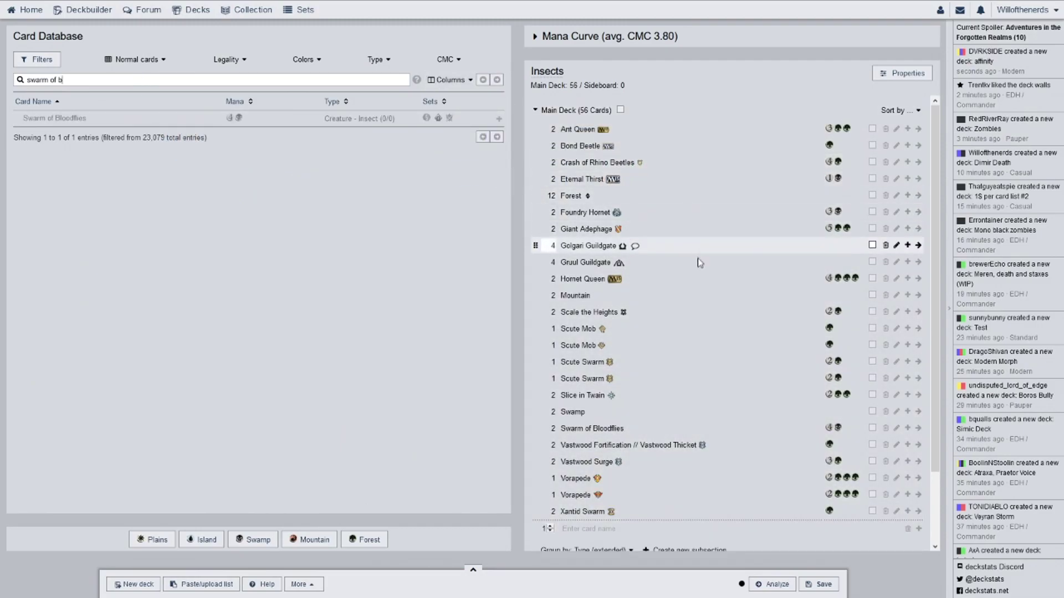
Set the Swarm of Bloodflies printing to Khans of Tarkir (U) and review its card details page.
click(629, 428)
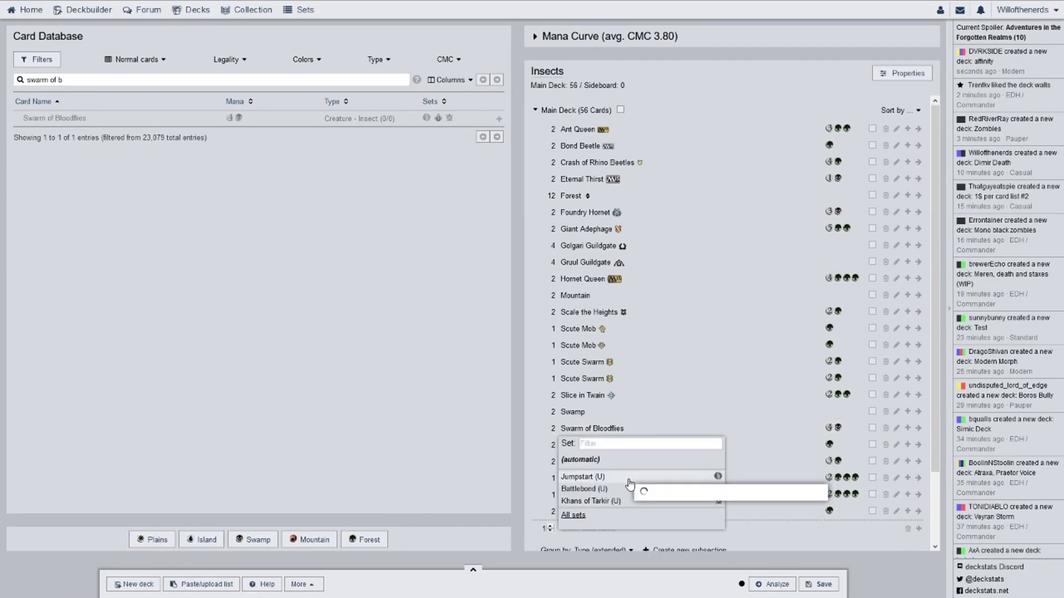
click(663, 501)
click(602, 430)
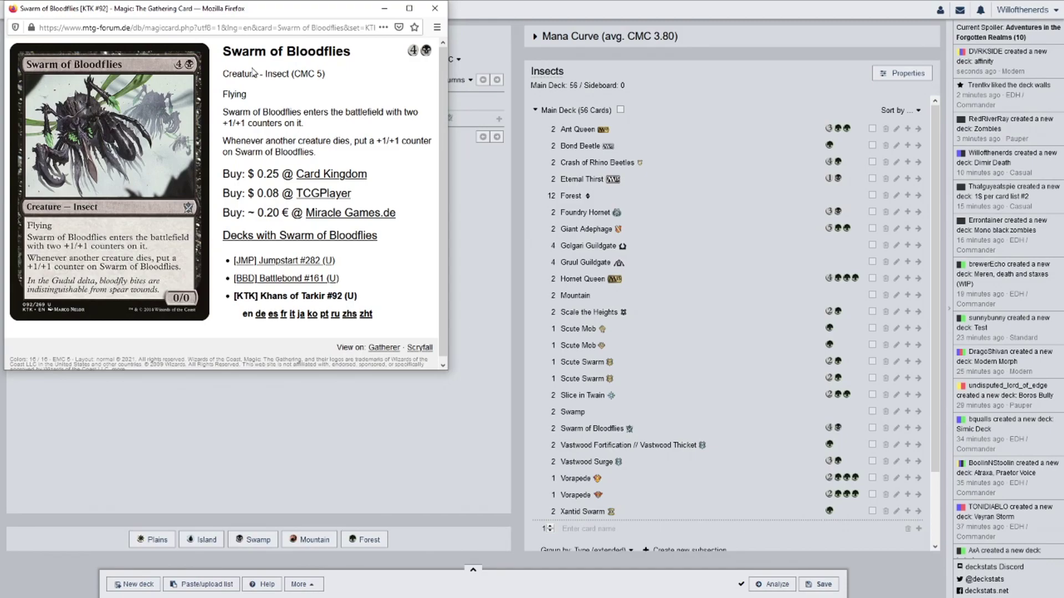
click(435, 8)
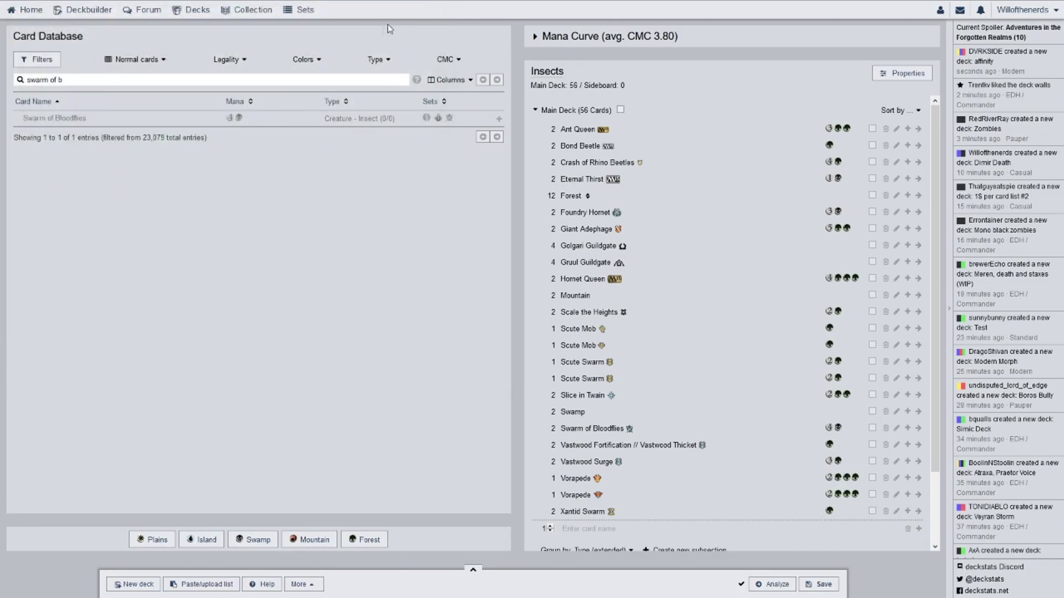
Search the card database for "giant s" and add two copies of Giant Solifuge to the main deck.
triple_click(188, 79)
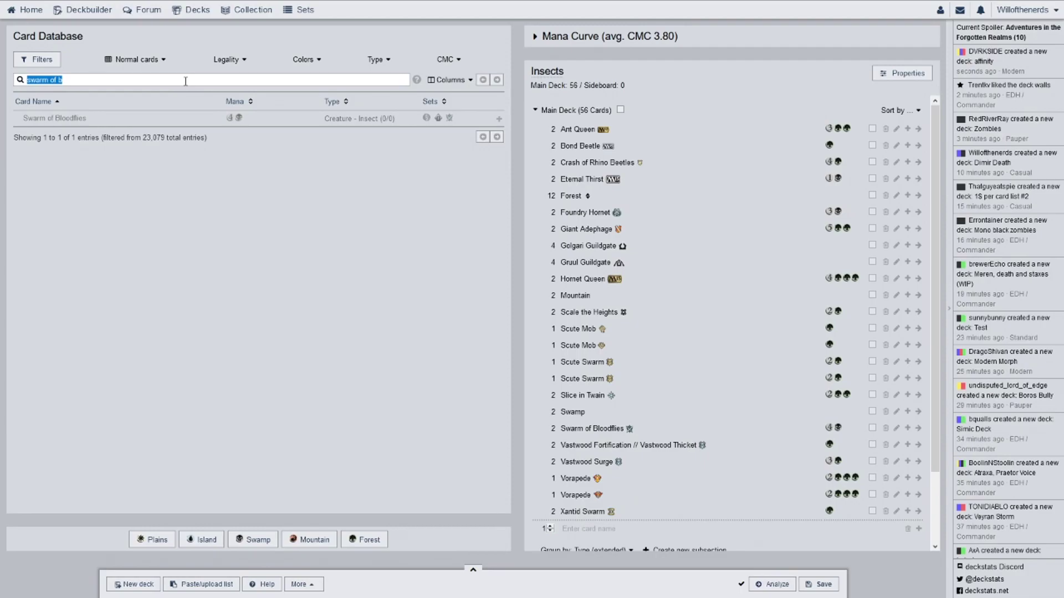
text(gi)
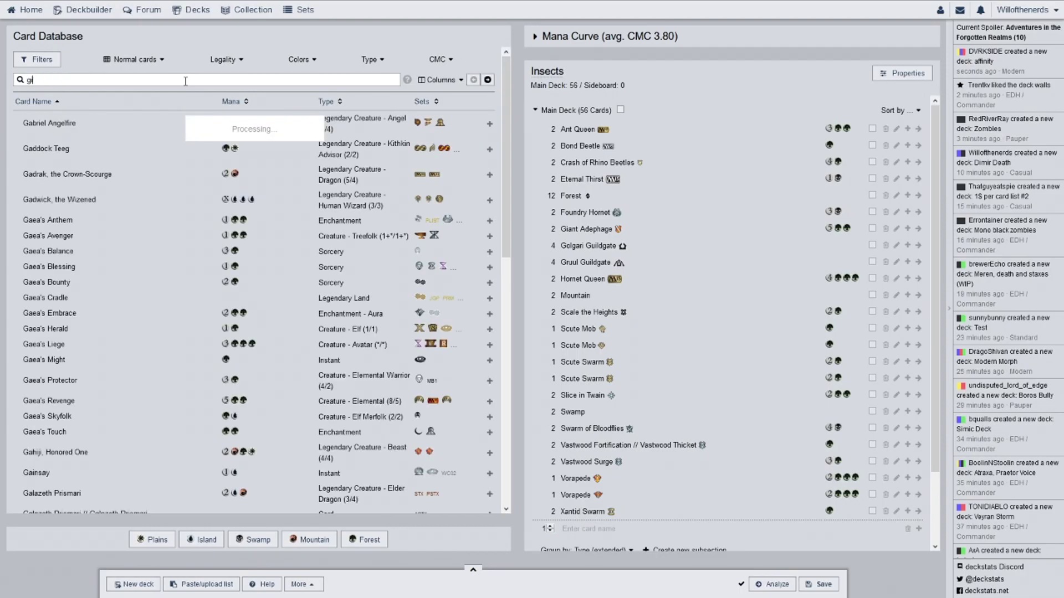
text(ant )
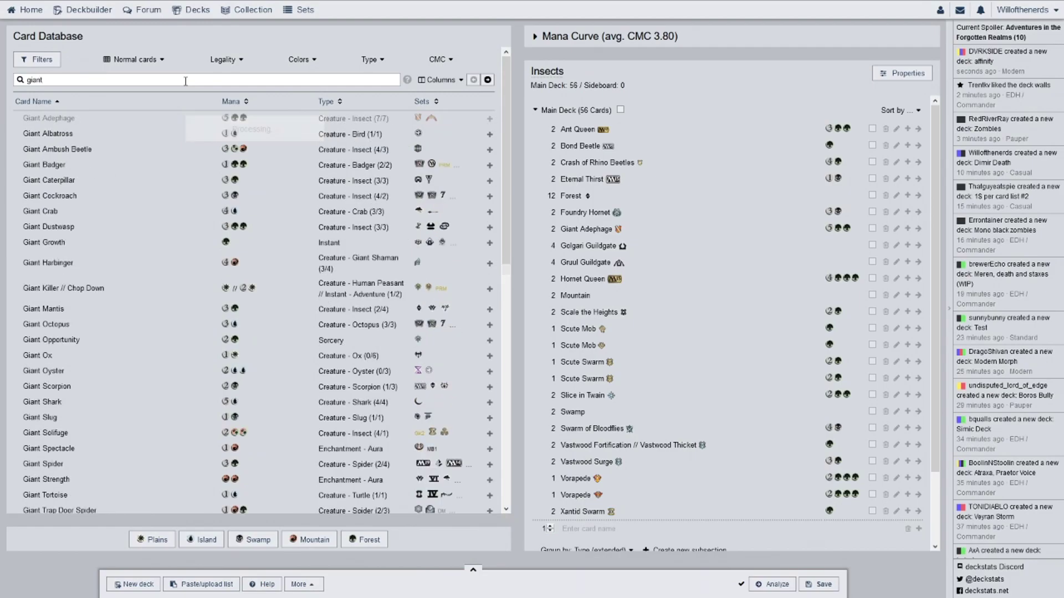
text(s)
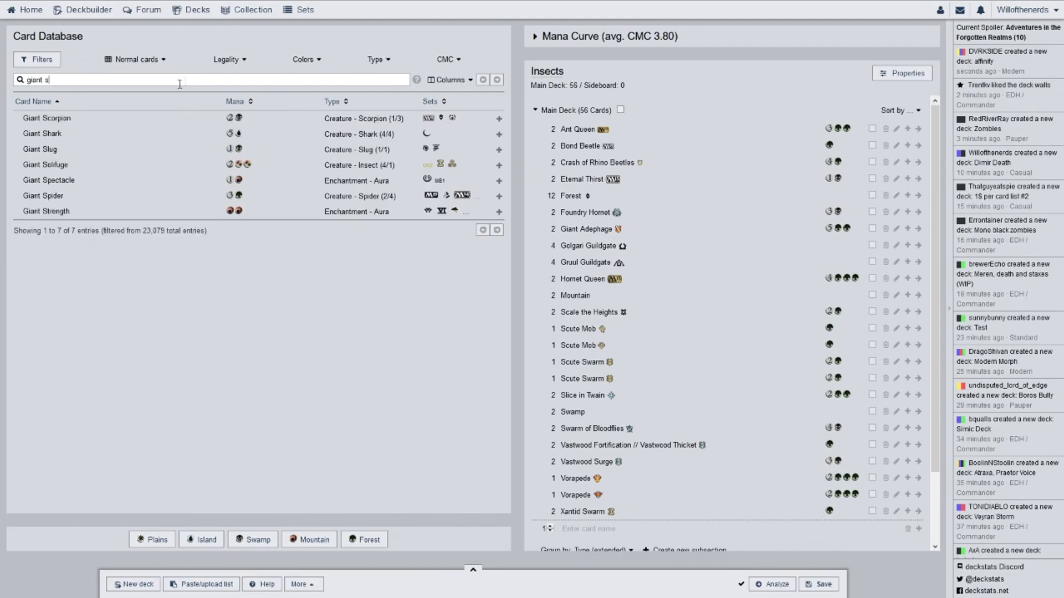
drag(99, 167, 697, 230)
drag(359, 169, 689, 224)
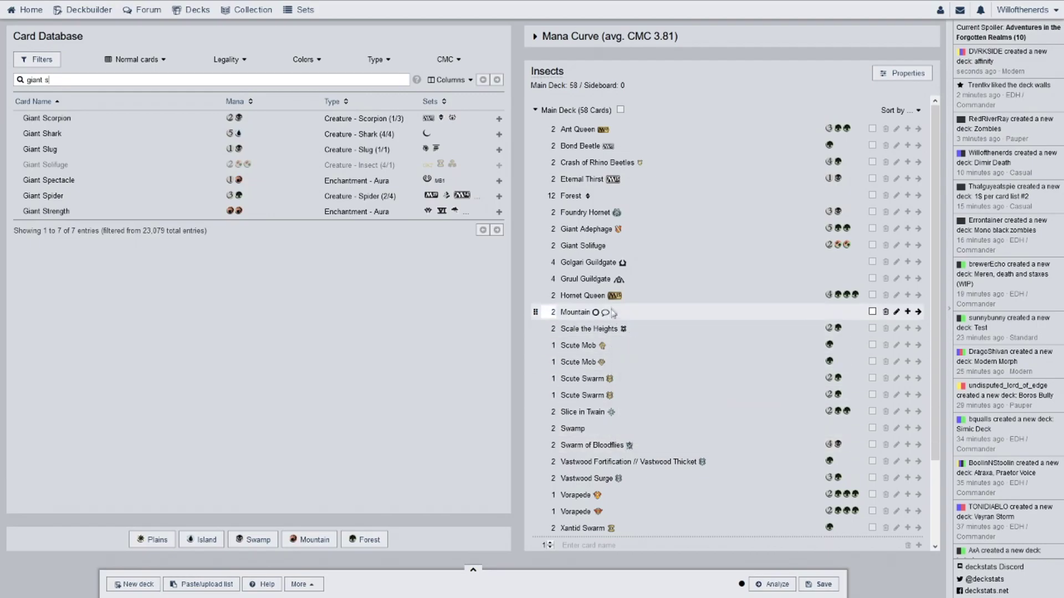
Set the Giant Solifuge printing to Eternal Masters (R) and review its card details page.
click(619, 247)
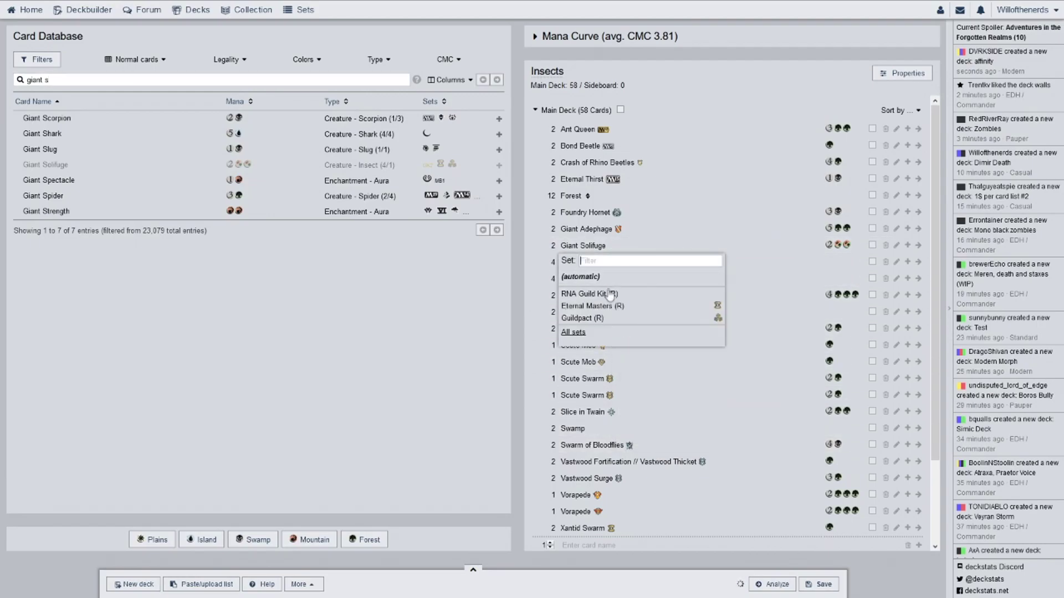
click(642, 316)
click(587, 248)
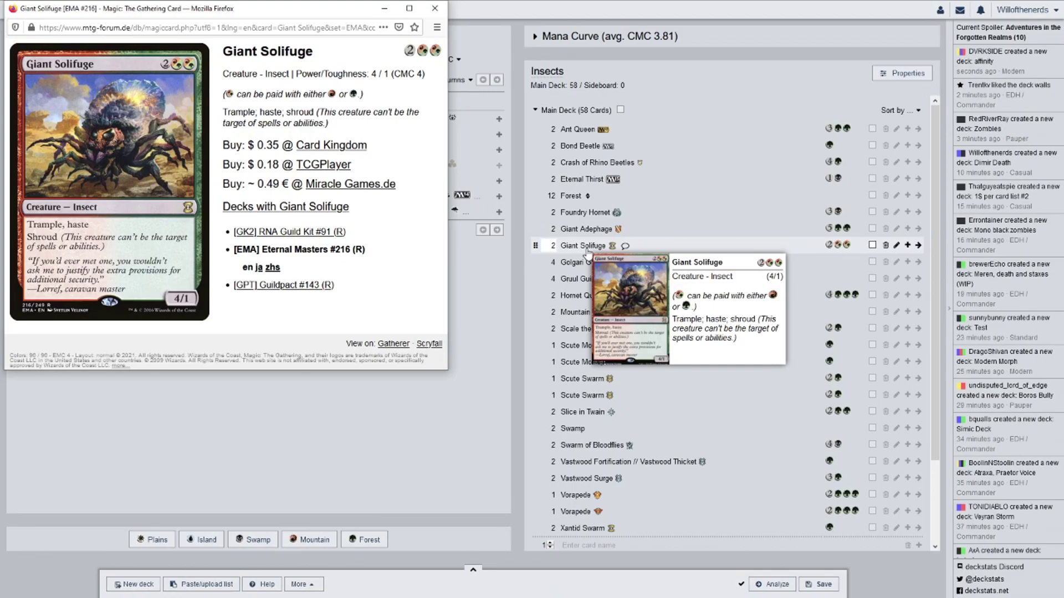
click(435, 8)
Search the card database for "renegade ta" and add two copies of Renegade Tactics to the main deck.
triple_click(62, 80)
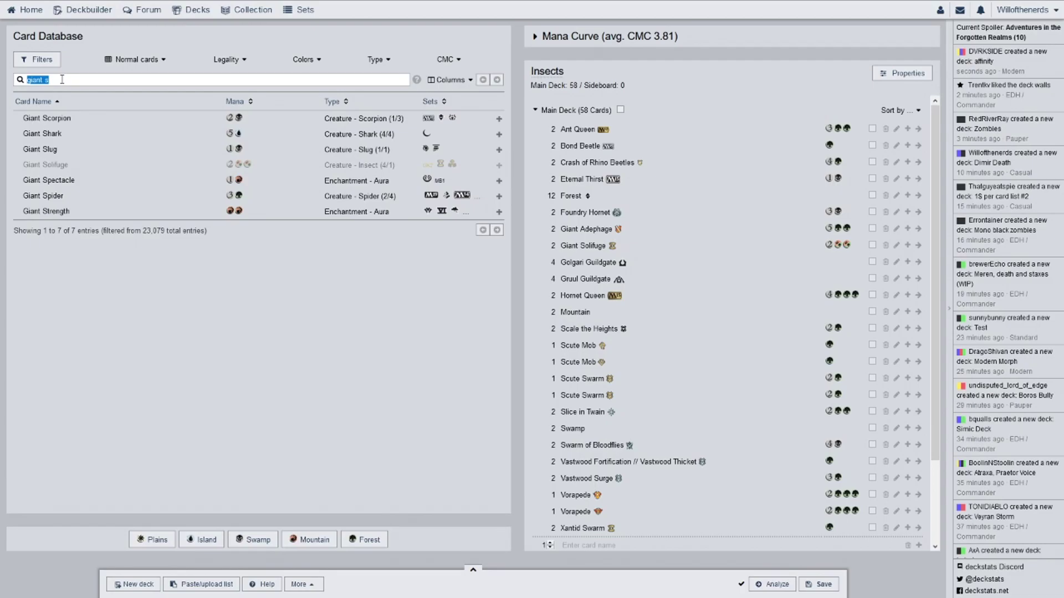
text(re)
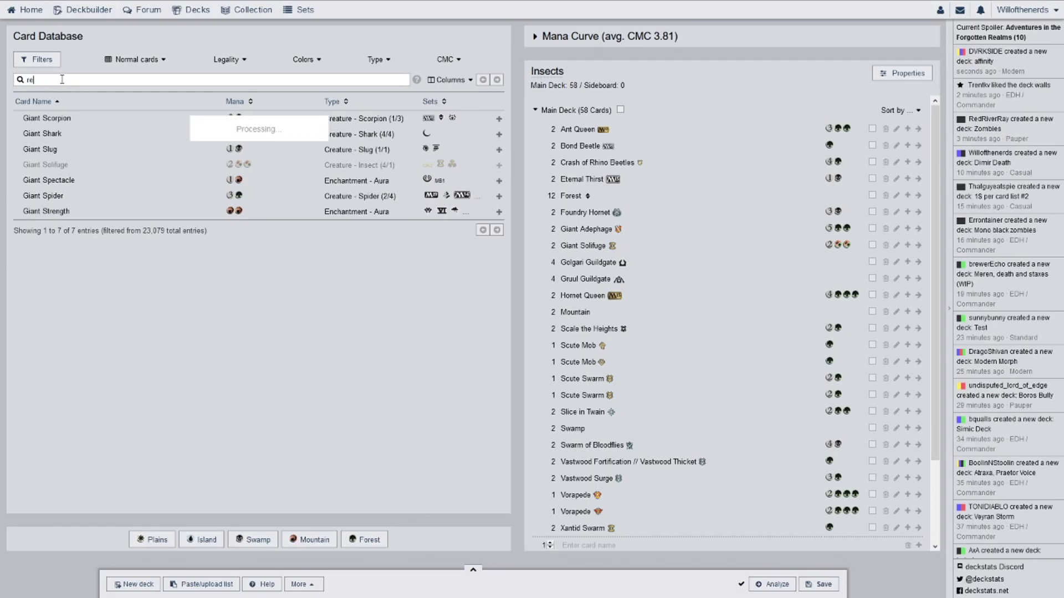
text(neh)
key(BackSpace)
text(gade)
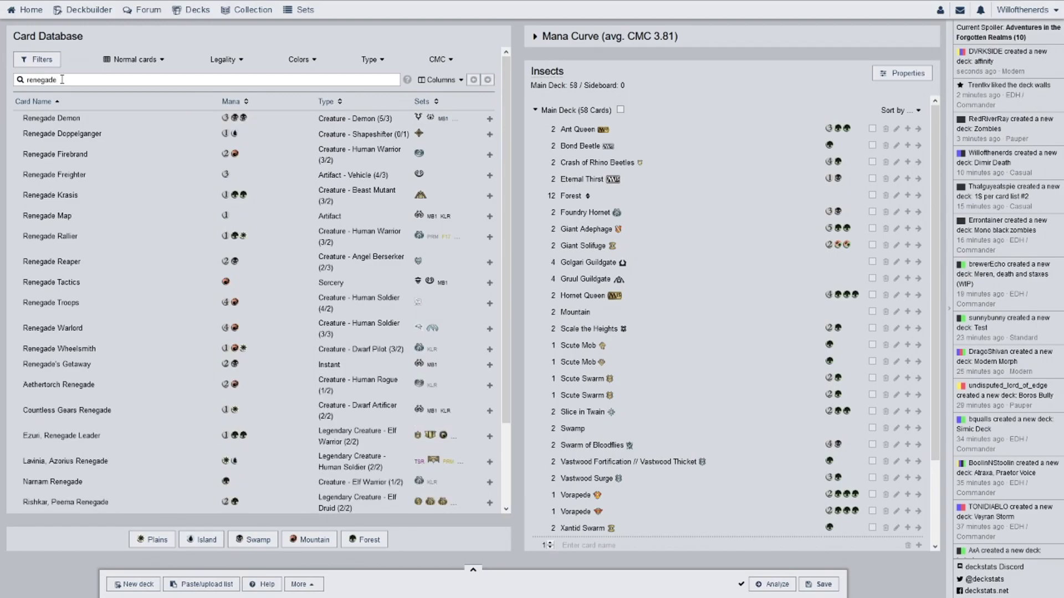
text( ta)
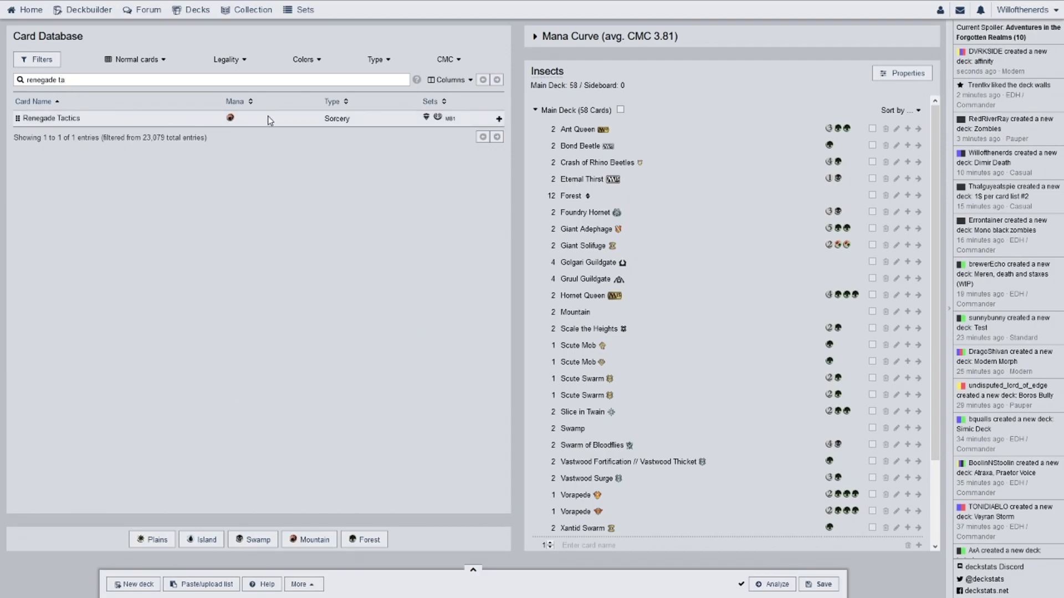
drag(267, 118, 646, 218)
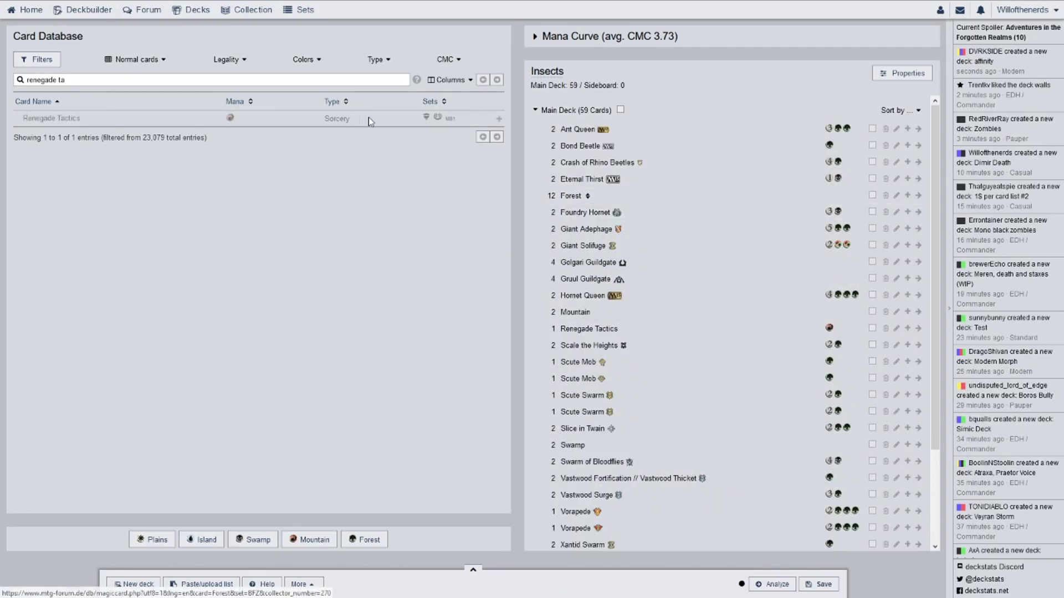
drag(329, 117, 687, 195)
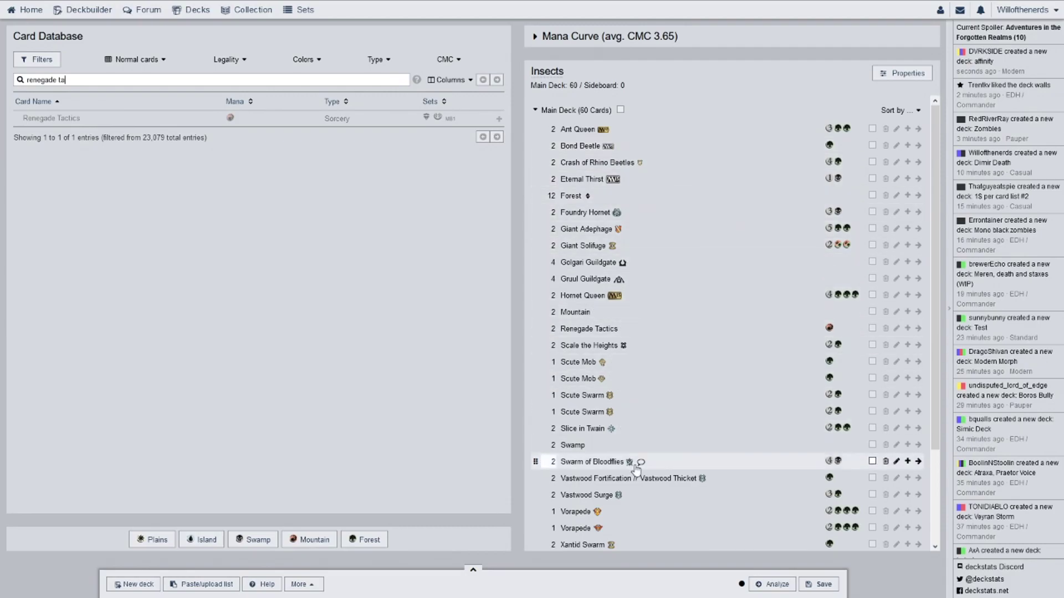
Set the Renegade Tactics printing to Kaladesh (C) and review its card details page.
click(622, 329)
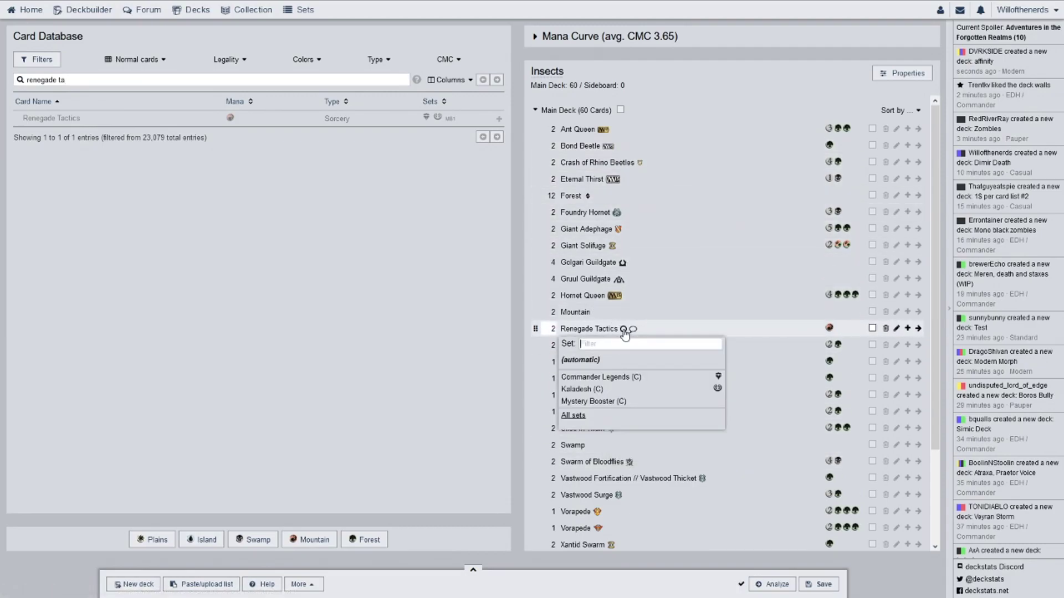
click(610, 389)
click(600, 330)
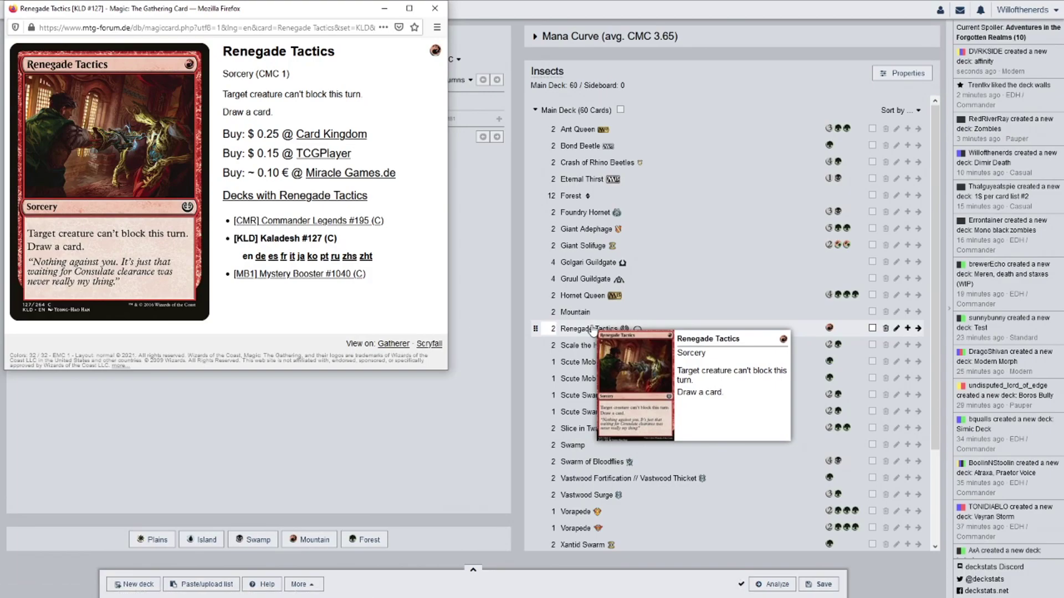
click(435, 9)
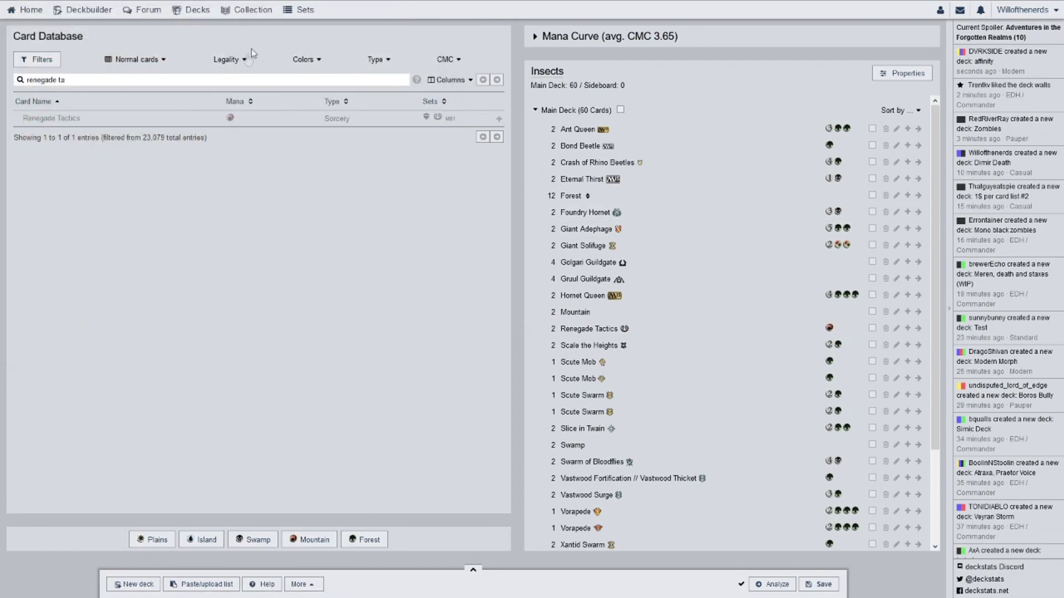
Save the Insects deck and show its detailed view with mana charts and card prices.
click(834, 585)
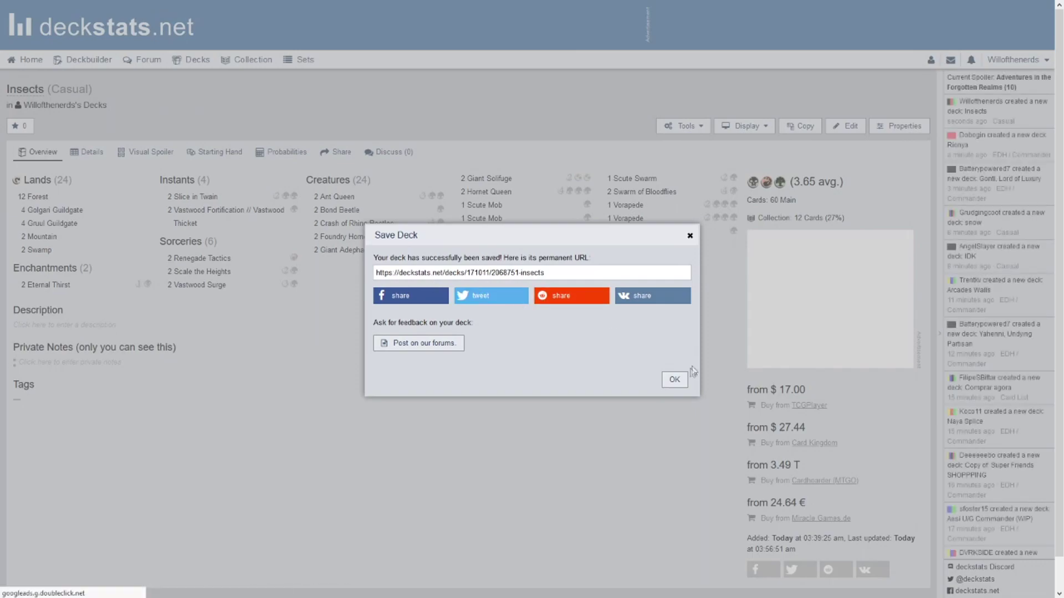
click(683, 380)
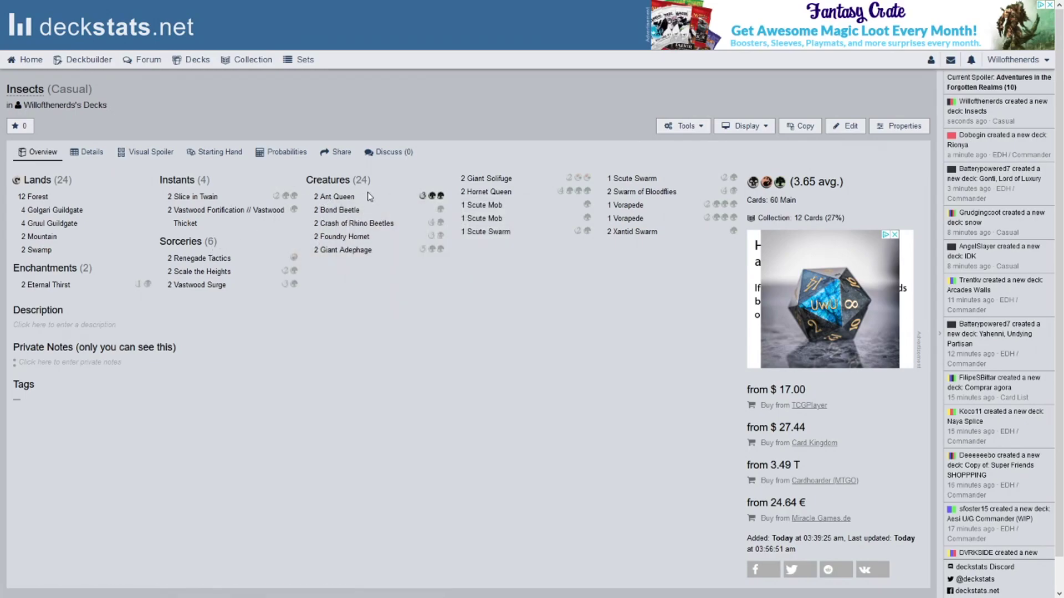
click(102, 156)
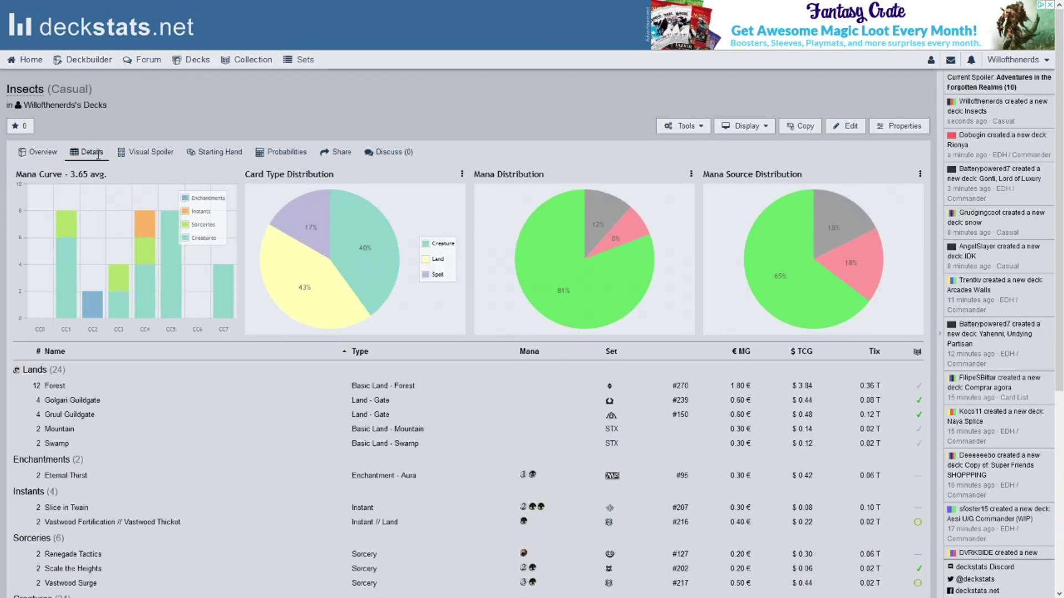
Examine the Insects deck's mana and card type charts, the price columns of its card list, and the total deck prices.
mouse_move(856, 259)
mouse_move(835, 228)
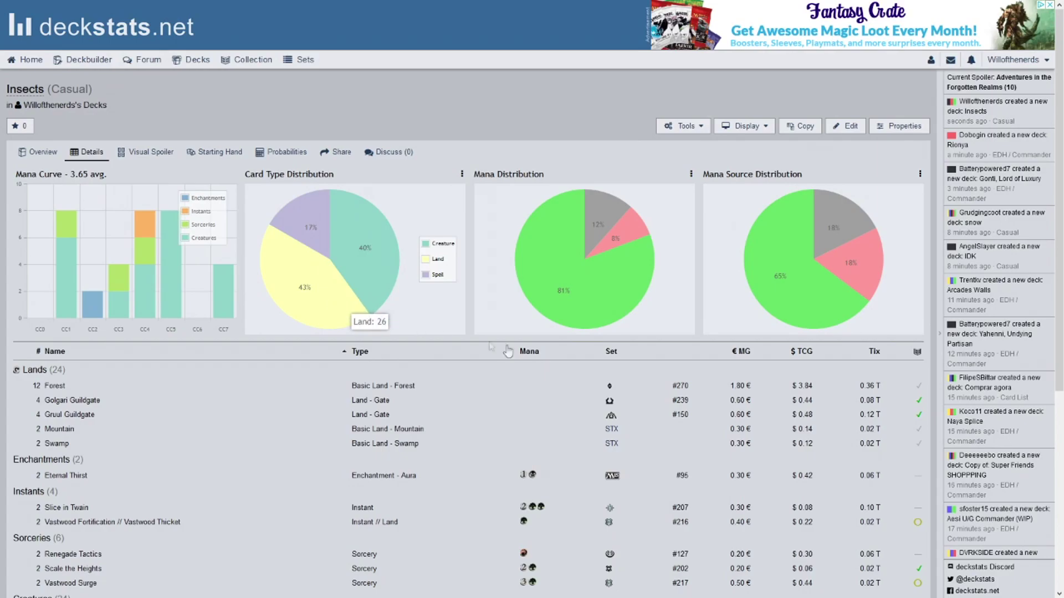
scroll(610, 361, down, 1)
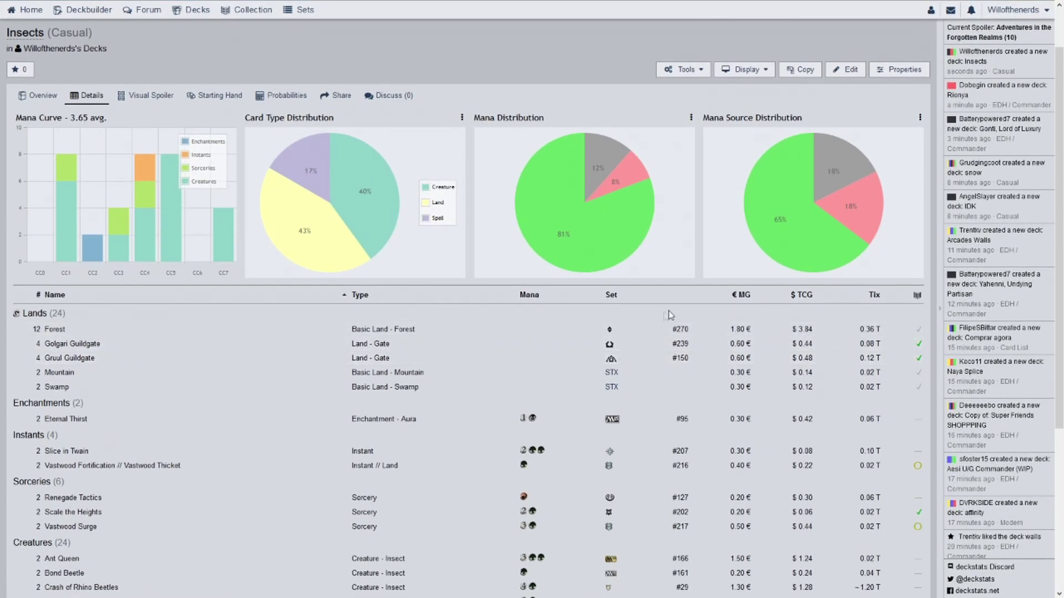
mouse_move(800, 334)
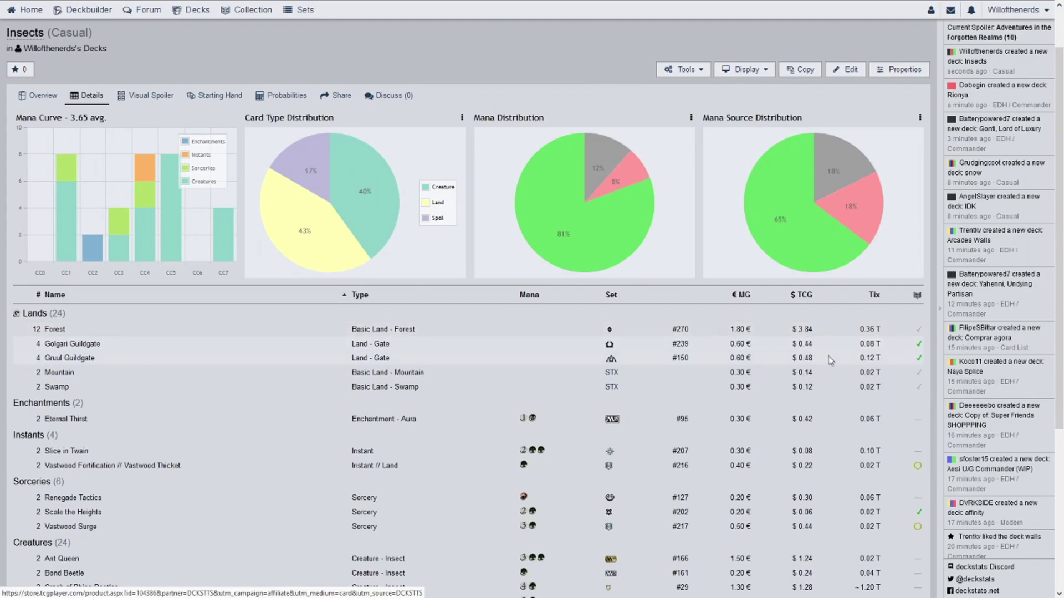
scroll(830, 359, down, 3)
scroll(832, 364, down, 2)
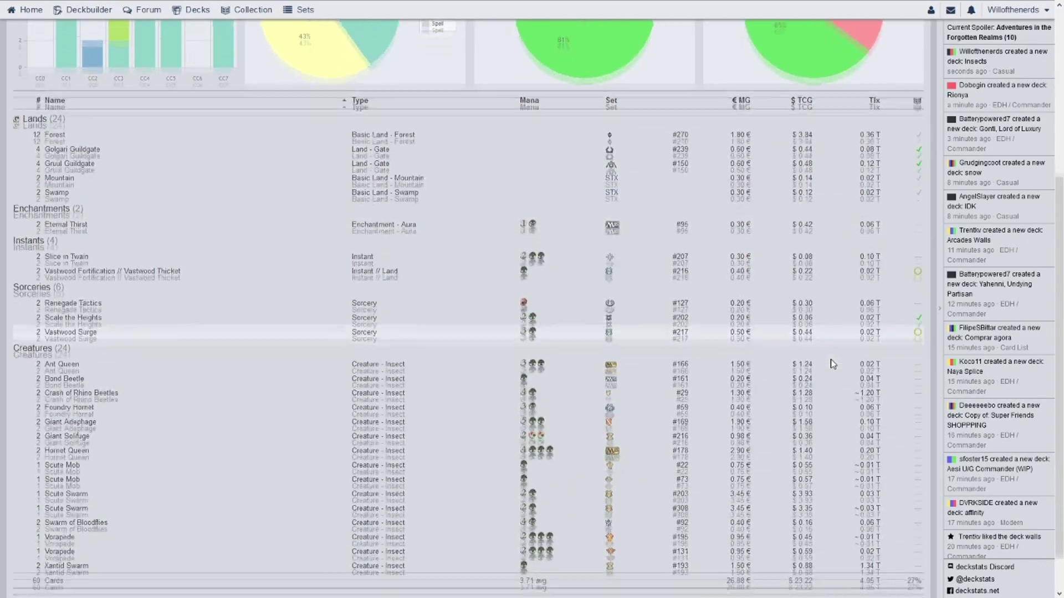
mouse_move(810, 414)
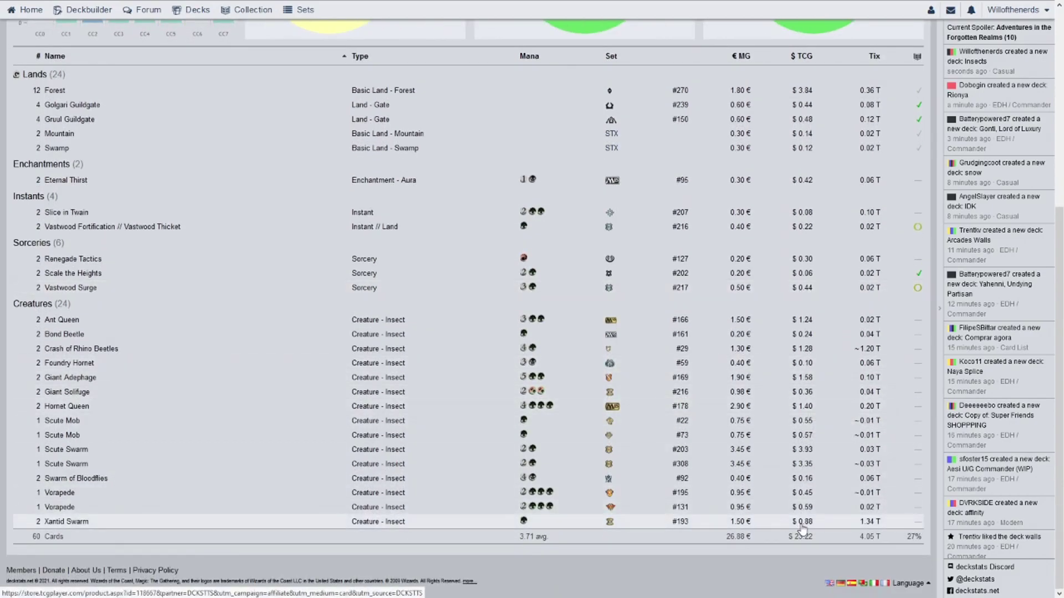
scroll(776, 515, up, 3)
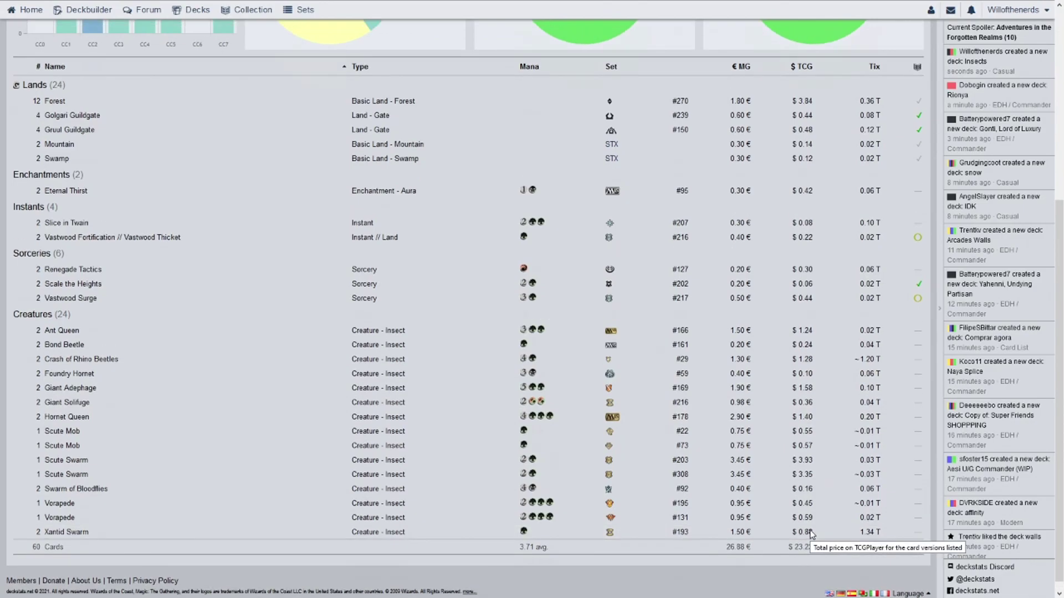
scroll(728, 495, down, 3)
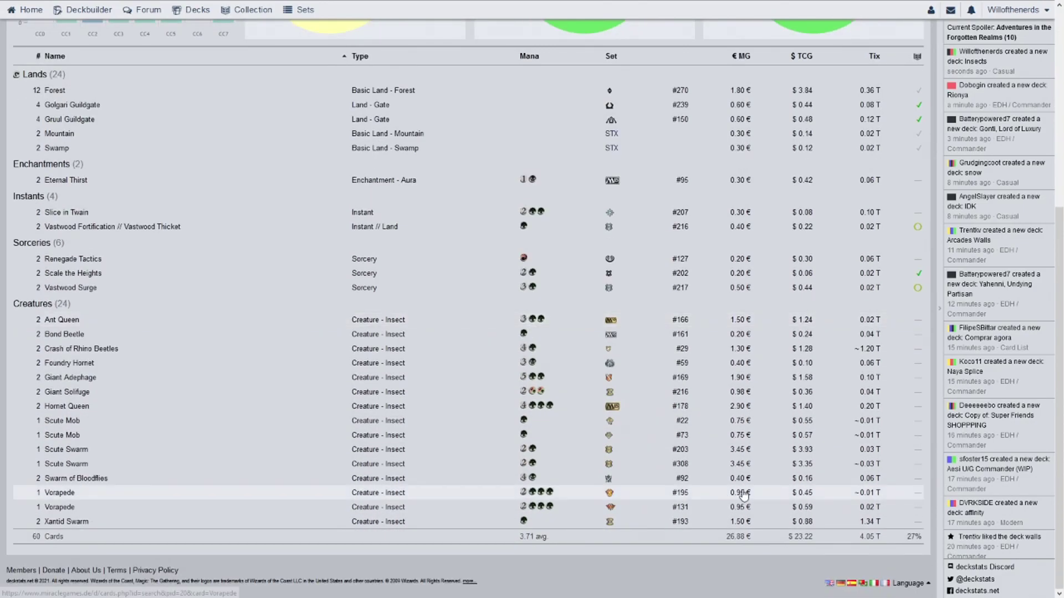
scroll(734, 485, up, 5)
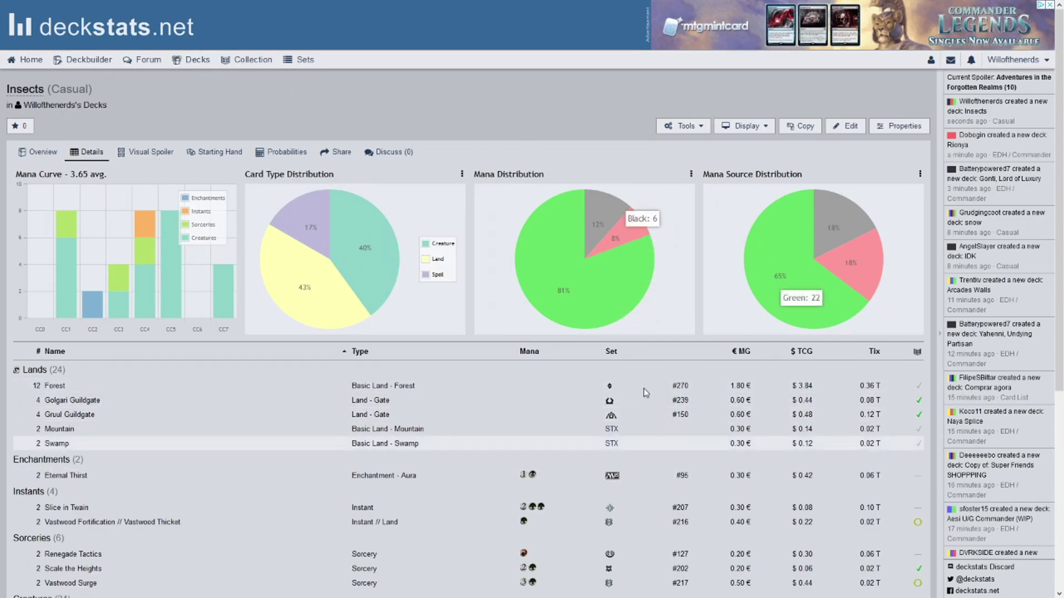
Show the Insects deck as a visual spoiler and look through the card images from lands to creatures.
click(149, 152)
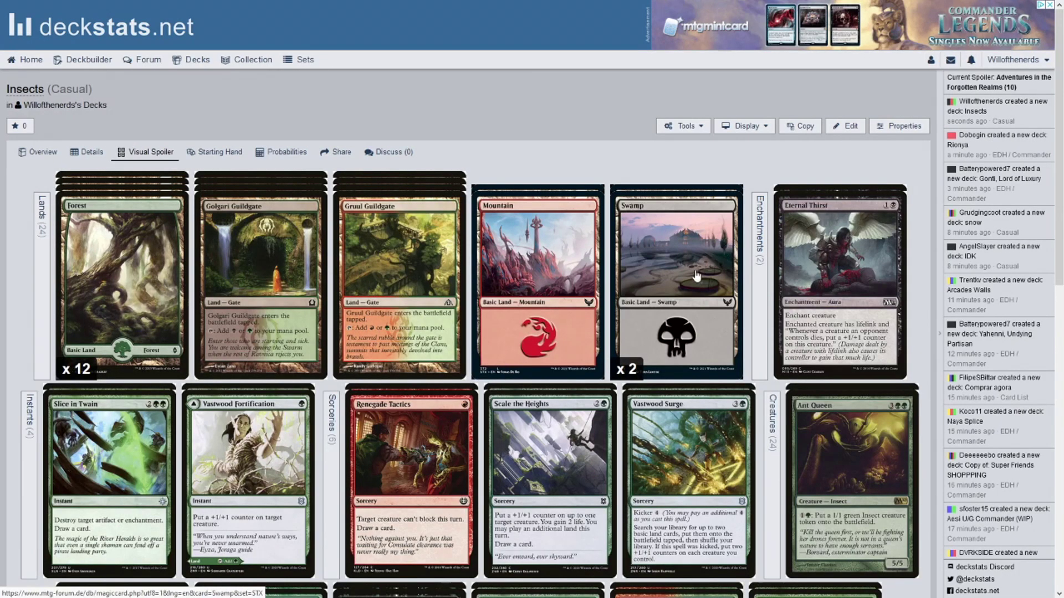
scroll(700, 262, down, 1)
scroll(700, 262, down, 2)
scroll(701, 257, down, 6)
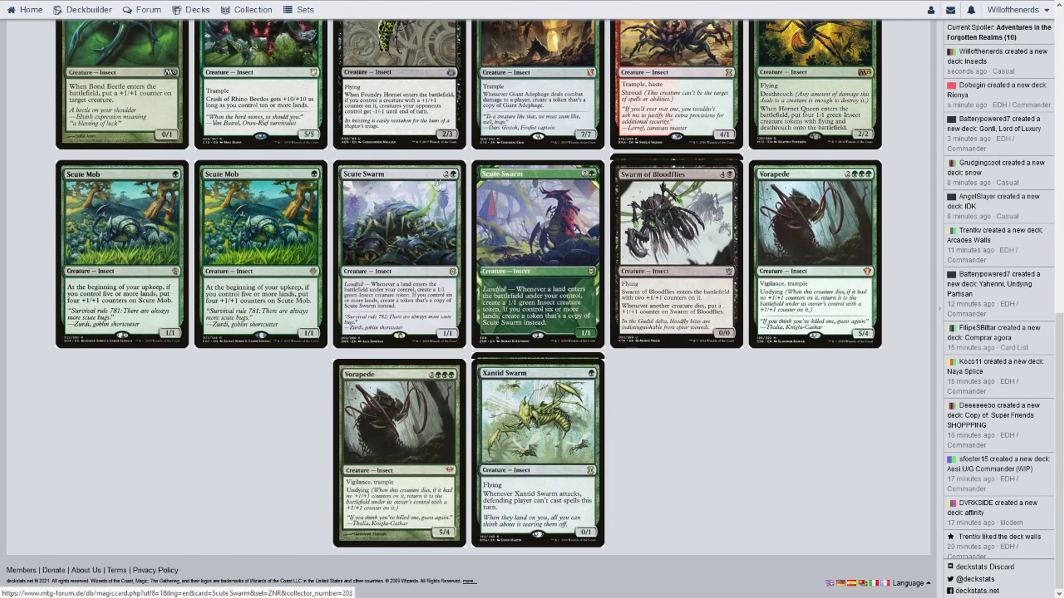
scroll(709, 291, up, 1)
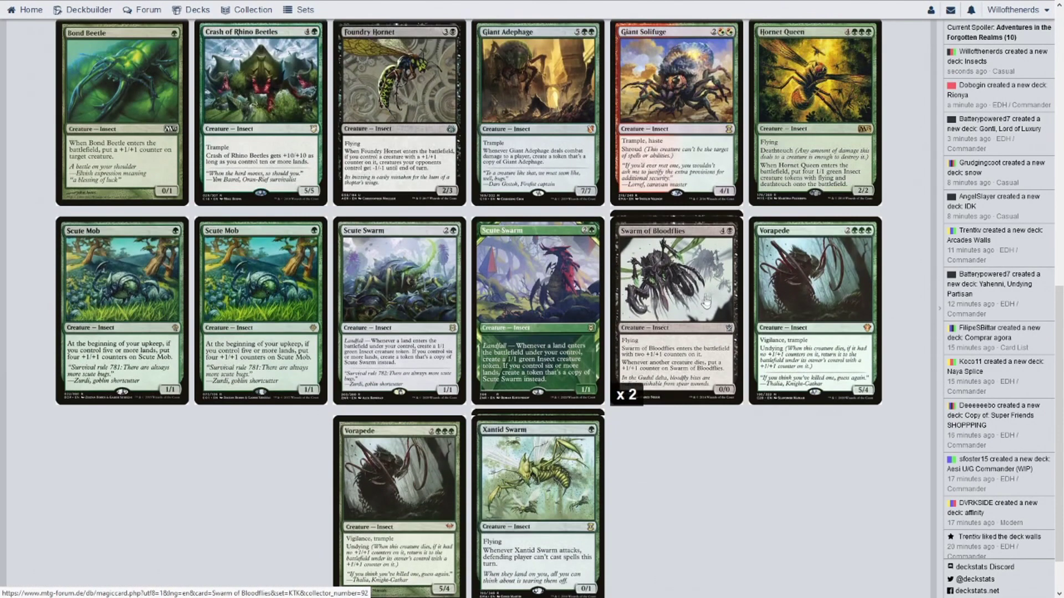
scroll(696, 312, up, 2)
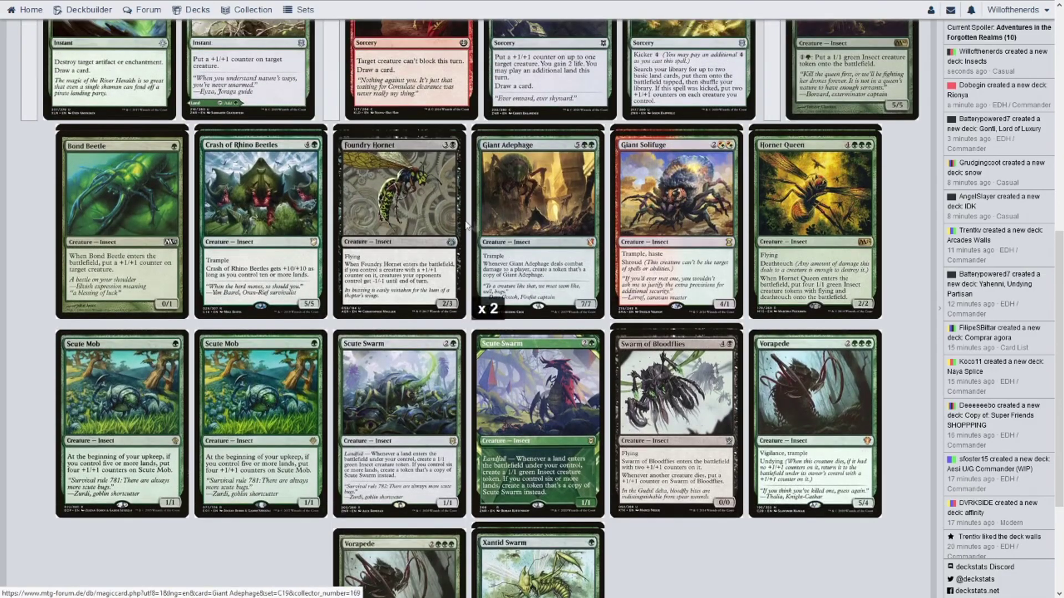
scroll(407, 266, up, 3)
scroll(407, 227, up, 2)
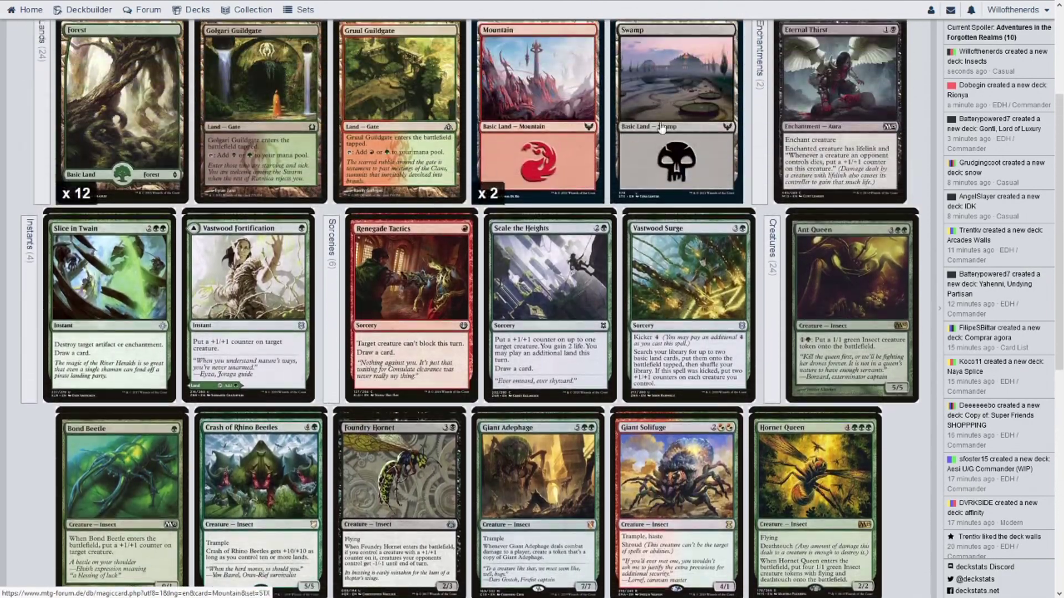